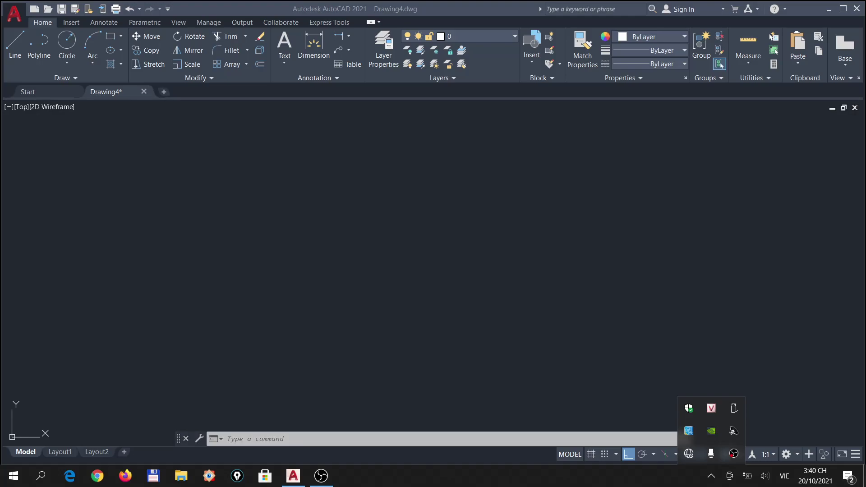
- Draw a square with RECTANG
{"action": "left_click", "coordinate": [649, 358]}
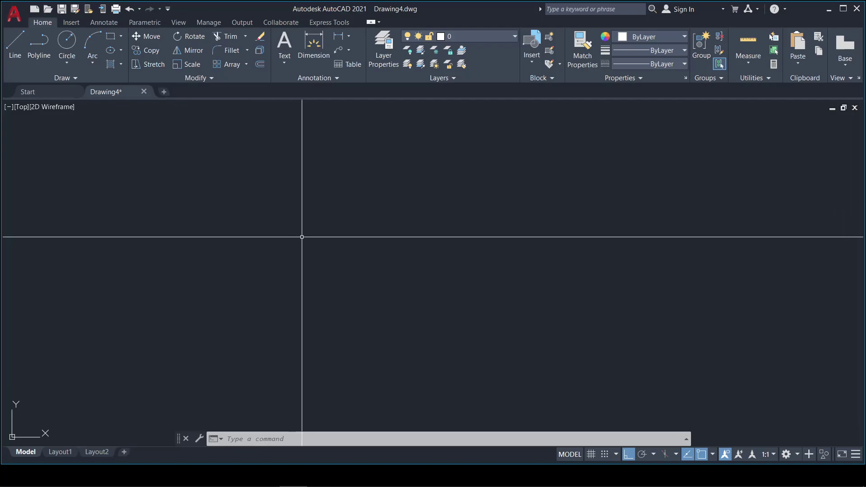
{"action": "type", "text": "rec"}
{"action": "key", "text": "Return"}
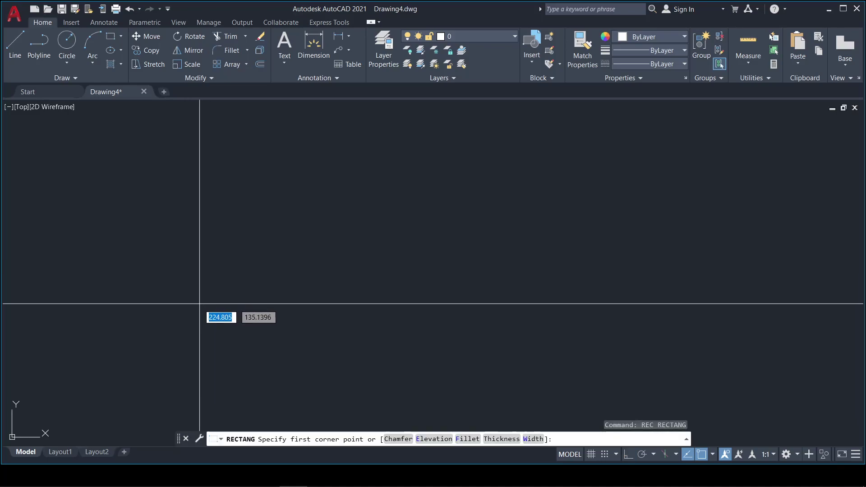
{"action": "left_click", "coordinate": [196, 304]}
{"action": "left_click", "coordinate": [264, 244]}
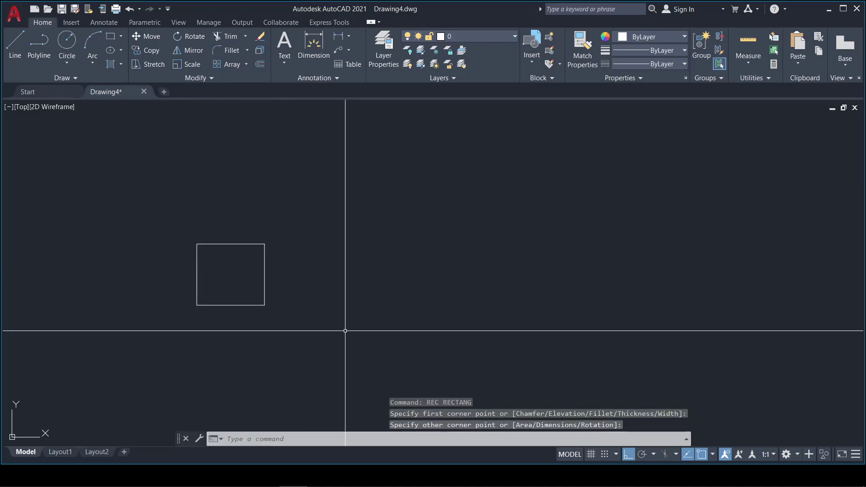
- Draw a circle centred on the square's lower-right corner
{"action": "type", "text": "c"}
{"action": "key", "text": "Return"}
{"action": "left_click", "coordinate": [265, 304]}
{"action": "left_click", "coordinate": [285, 281]}
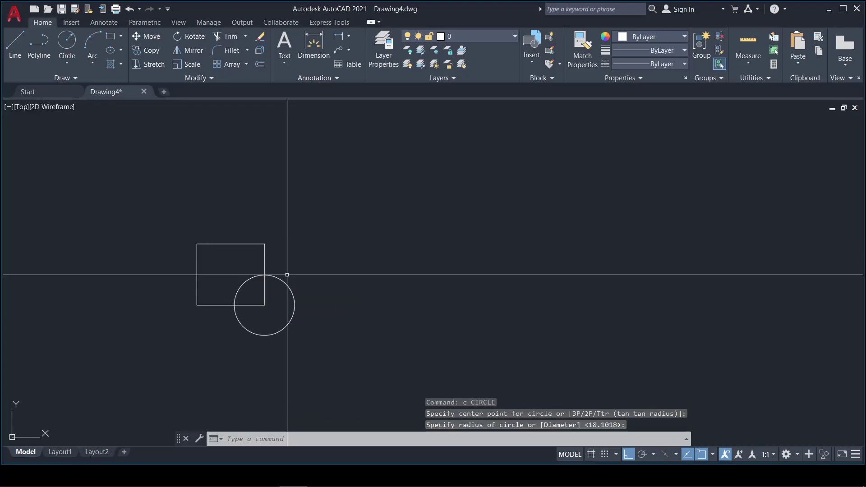
{"action": "scroll", "coordinate": [290, 267], "scroll_direction": "down", "scroll_amount": 2}
- Copy the square and circle twice in a row to the right
{"action": "type", "text": "cp"}
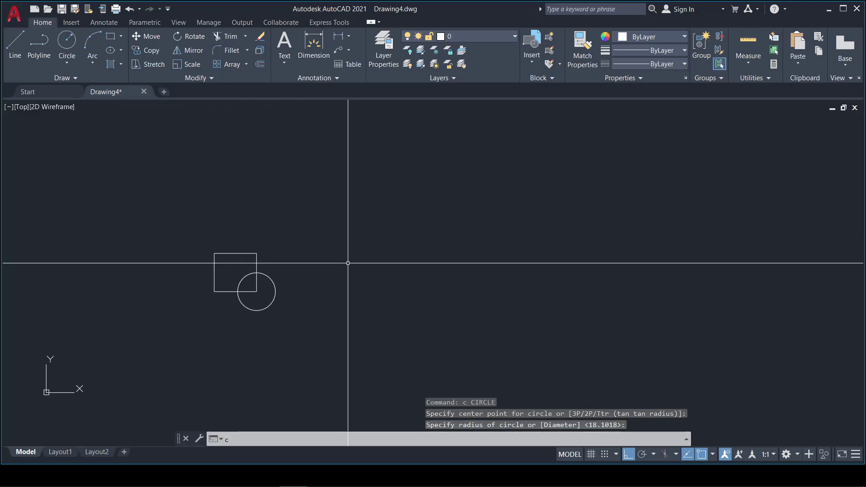
{"action": "key", "text": "Return"}
{"action": "left_click", "coordinate": [290, 315]}
{"action": "left_click", "coordinate": [231, 264]}
{"action": "key", "text": "Return"}
{"action": "left_click", "coordinate": [308, 258]}
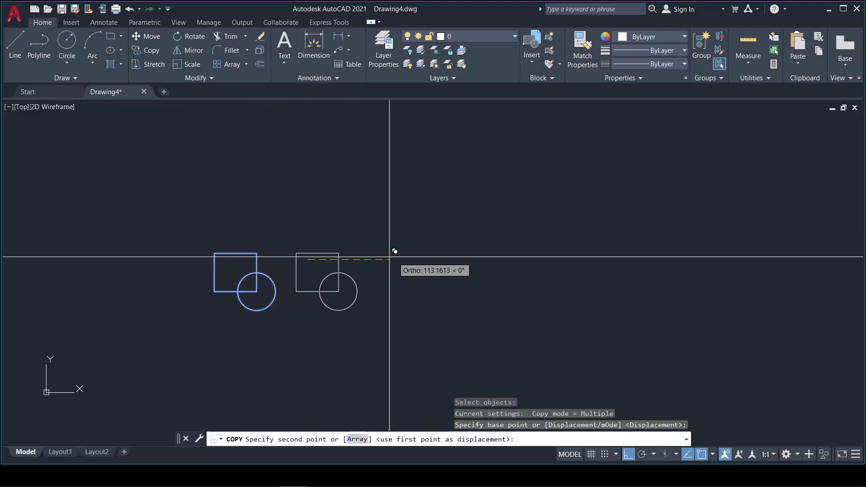
{"action": "left_click", "coordinate": [537, 258]}
{"action": "key", "text": "Return"}
{"action": "scroll", "coordinate": [405, 276], "scroll_direction": "up", "scroll_amount": 5}
{"action": "scroll", "coordinate": [429, 290], "scroll_direction": "down", "scroll_amount": 5}
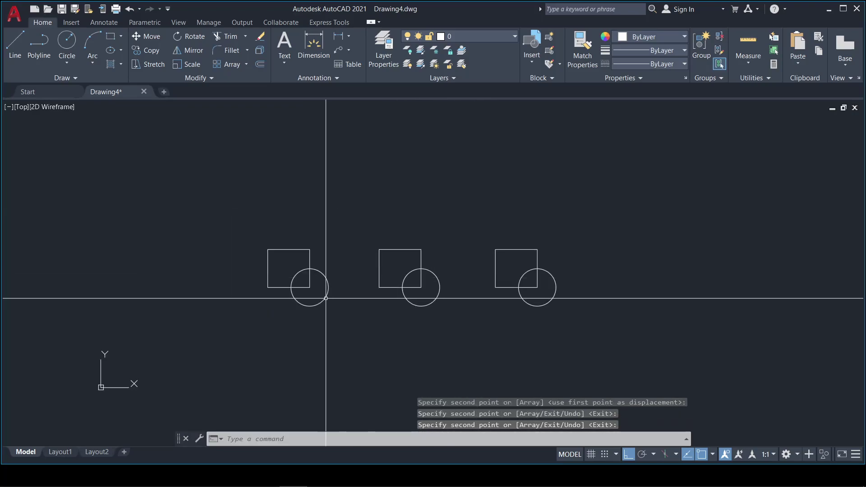
{"action": "scroll", "coordinate": [325, 300], "scroll_direction": "up", "scroll_amount": 2}
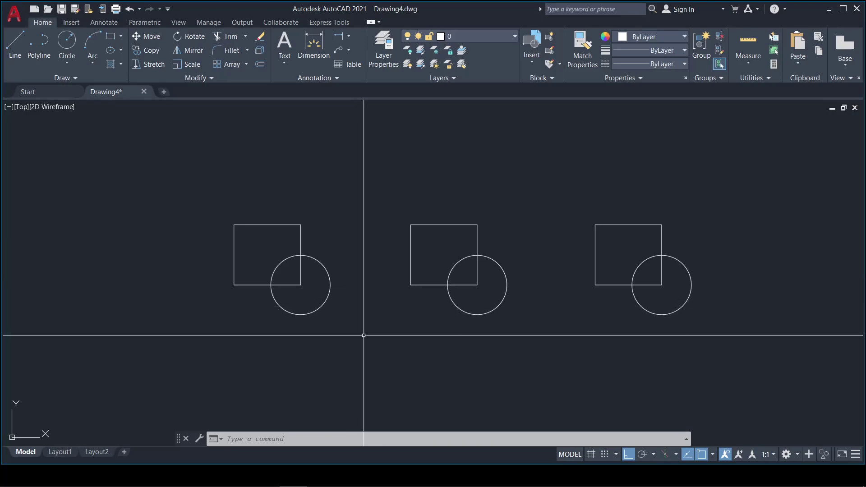
- Define block 'hinh so 1' from the left square and circle, based at the square's lower-left corner
{"action": "type", "text": "B"}
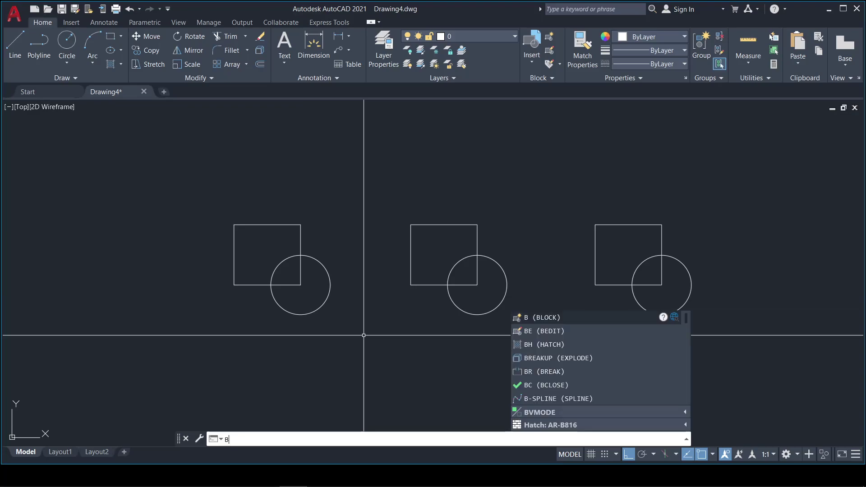
{"action": "key", "text": "Return"}
{"action": "type", "text": "hinh so 1"}
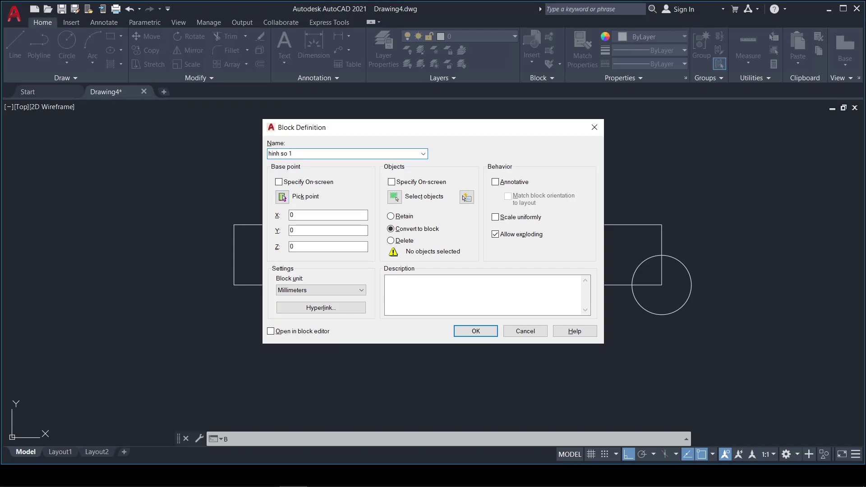
{"action": "left_click", "coordinate": [282, 197]}
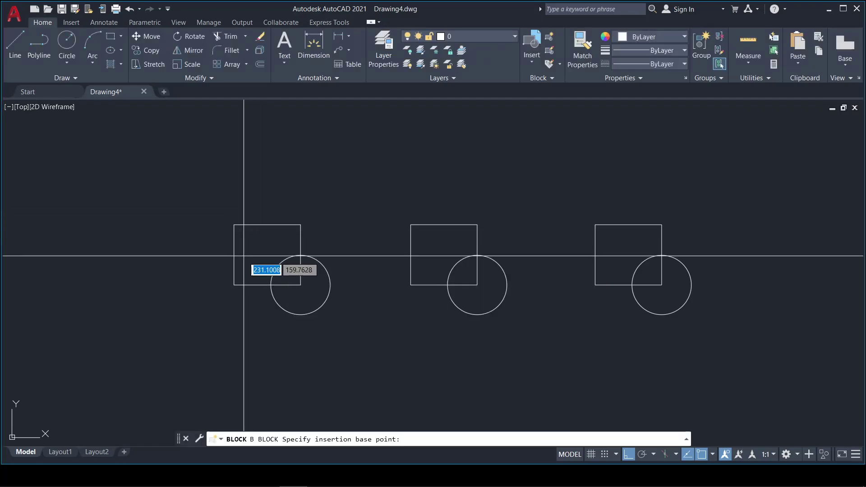
{"action": "left_click", "coordinate": [234, 285]}
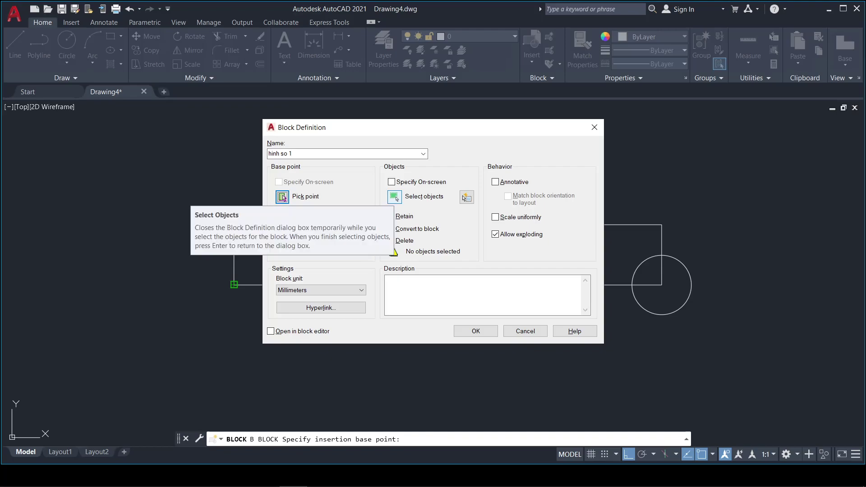
{"action": "left_click", "coordinate": [395, 198]}
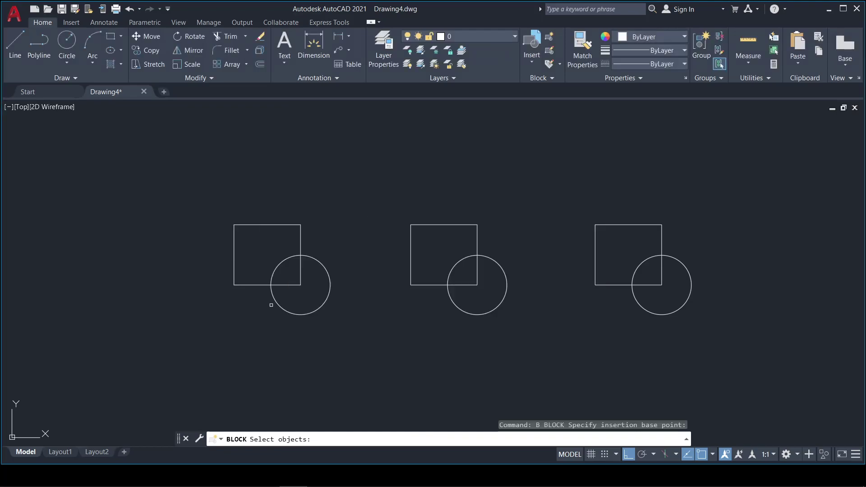
{"action": "left_click", "coordinate": [345, 322]}
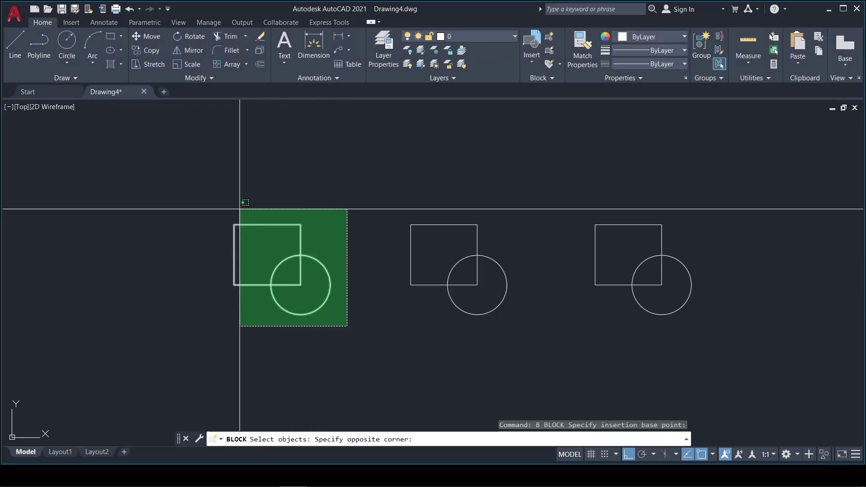
{"action": "left_click", "coordinate": [239, 209]}
{"action": "key", "text": "Return"}
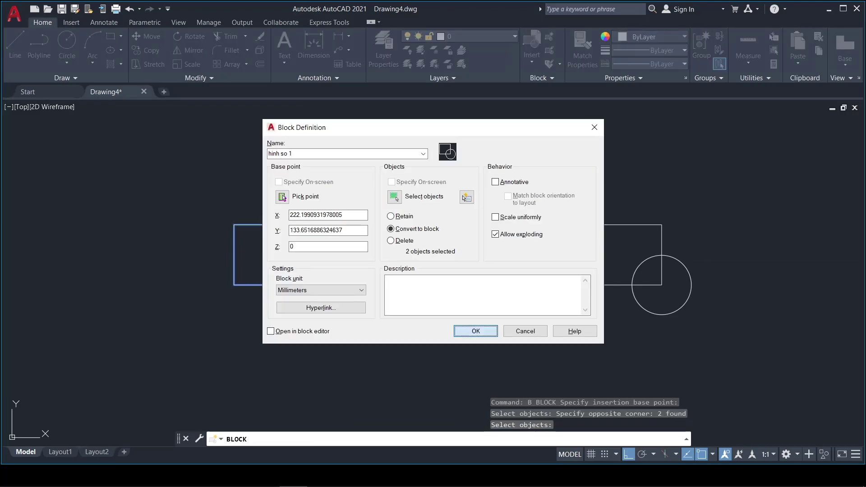
{"action": "left_click", "coordinate": [476, 331]}
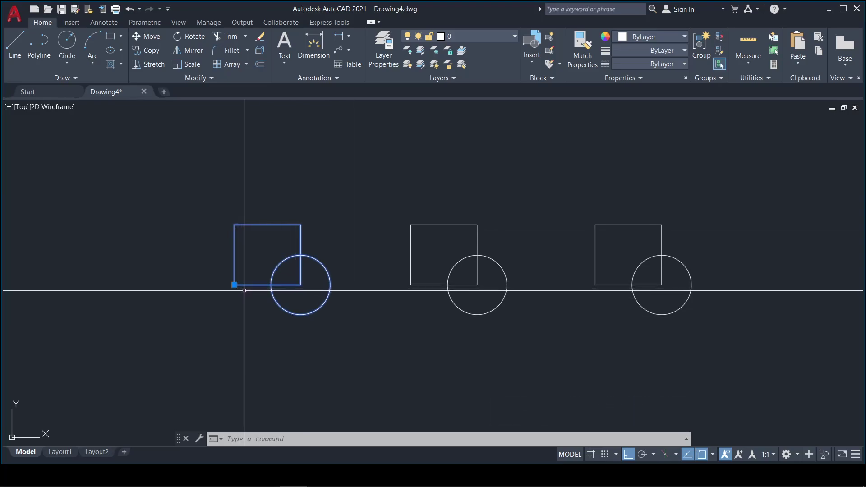
- Make the middle square and circle an unnamed group
{"action": "key", "text": "Escape"}
{"action": "key", "text": "Escape"}
{"action": "key", "text": "Escape"}
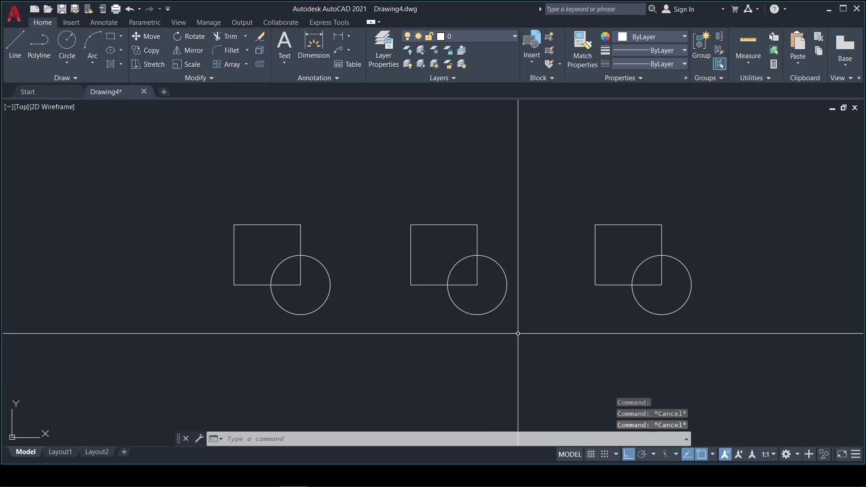
{"action": "type", "text": "g"}
{"action": "key", "text": "Return"}
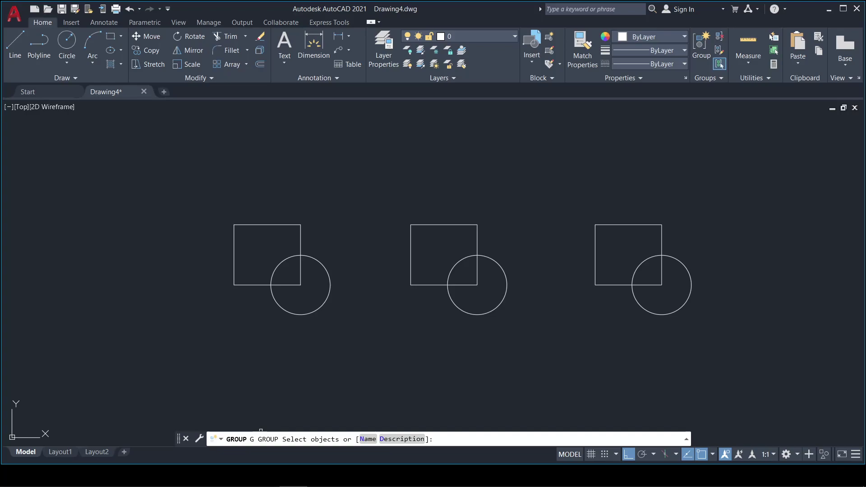
{"action": "left_click", "coordinate": [534, 346]}
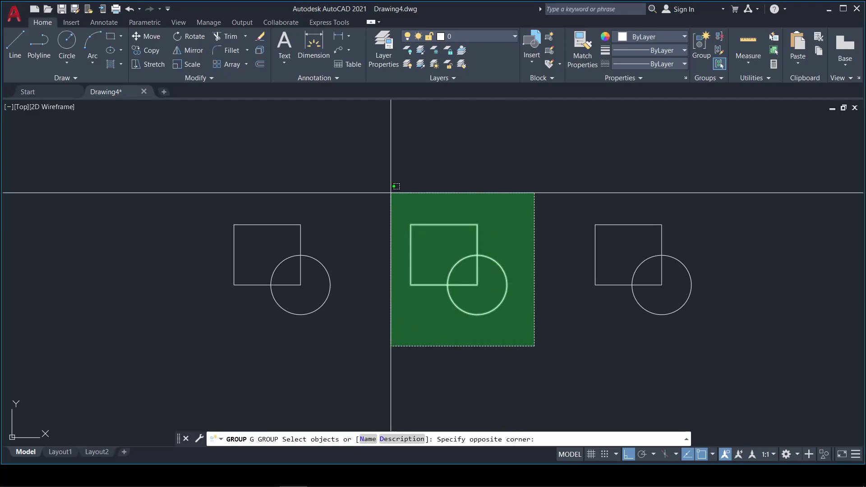
{"action": "left_click", "coordinate": [389, 211]}
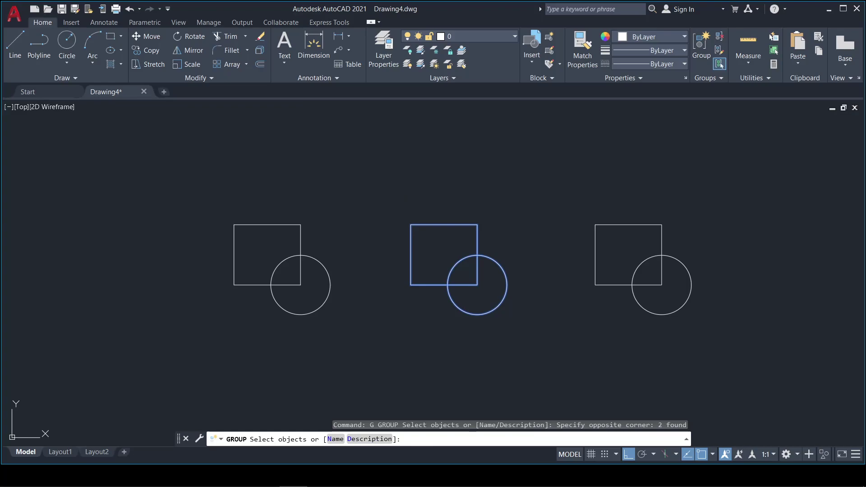
{"action": "key", "text": "Return"}
- Grip-move the left block and the middle group upward
{"action": "left_click", "coordinate": [506, 283]}
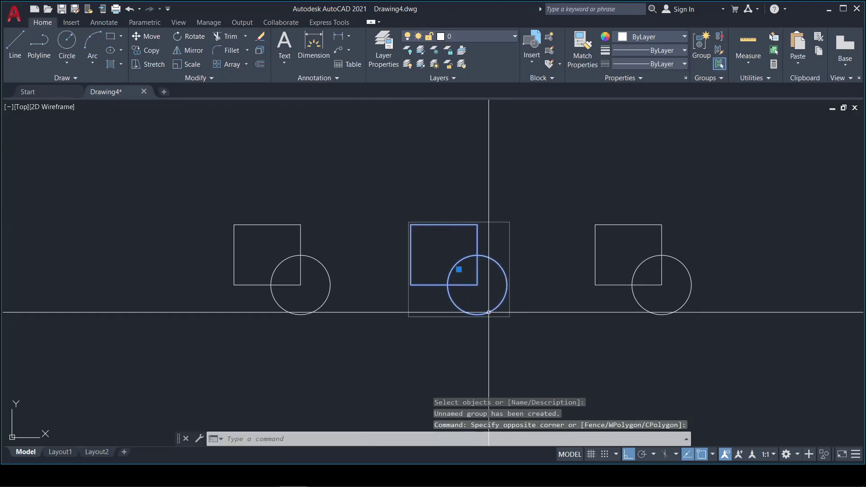
{"action": "key", "text": "Escape"}
{"action": "left_click", "coordinate": [286, 284]}
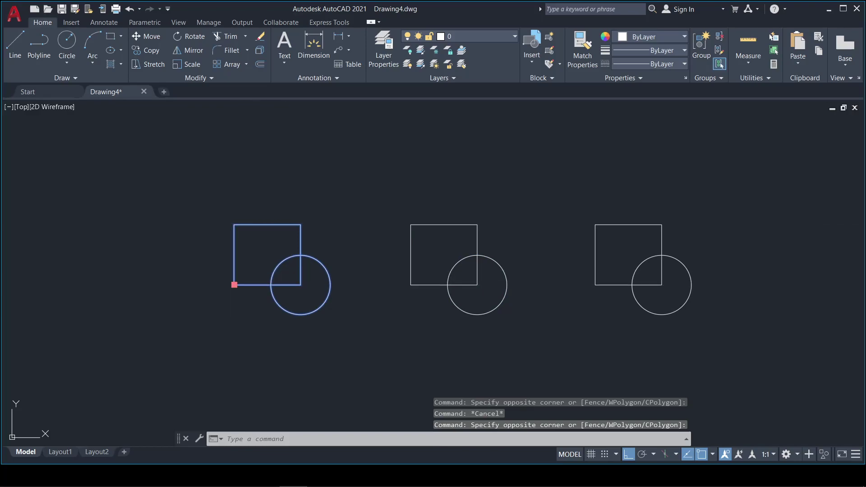
{"action": "left_click", "coordinate": [234, 223]}
{"action": "left_click", "coordinate": [464, 276]}
{"action": "left_click", "coordinate": [434, 280]}
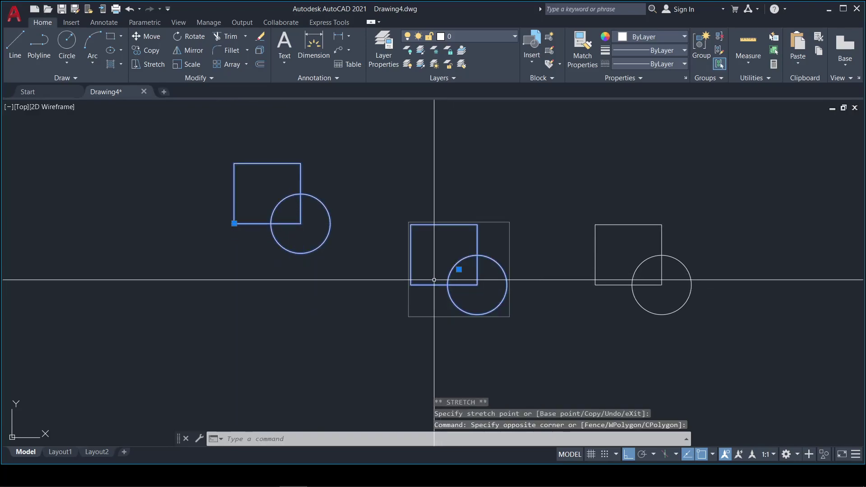
{"action": "left_click", "coordinate": [458, 269]}
{"action": "left_click", "coordinate": [458, 204]}
{"action": "key", "text": "Escape"}
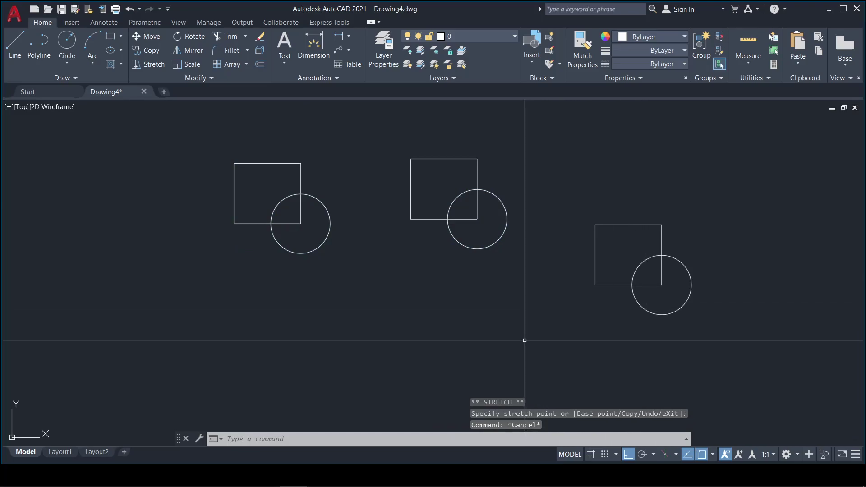
- Start a new group named HINHSO3
{"action": "type", "text": "g"}
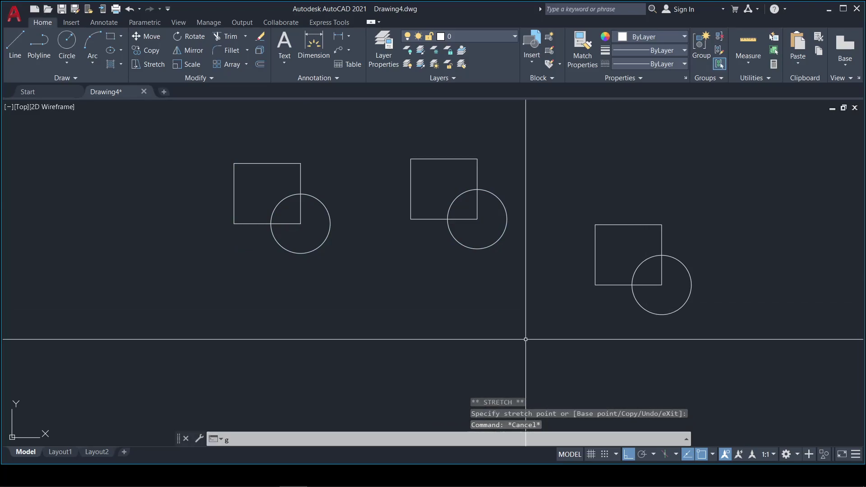
{"action": "key", "text": "Return"}
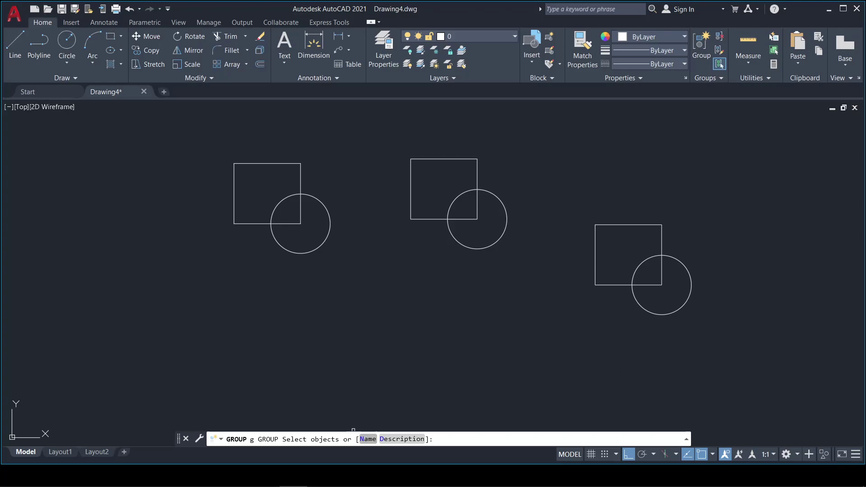
{"action": "left_click", "coordinate": [368, 439]}
{"action": "type", "text": "hinh"}
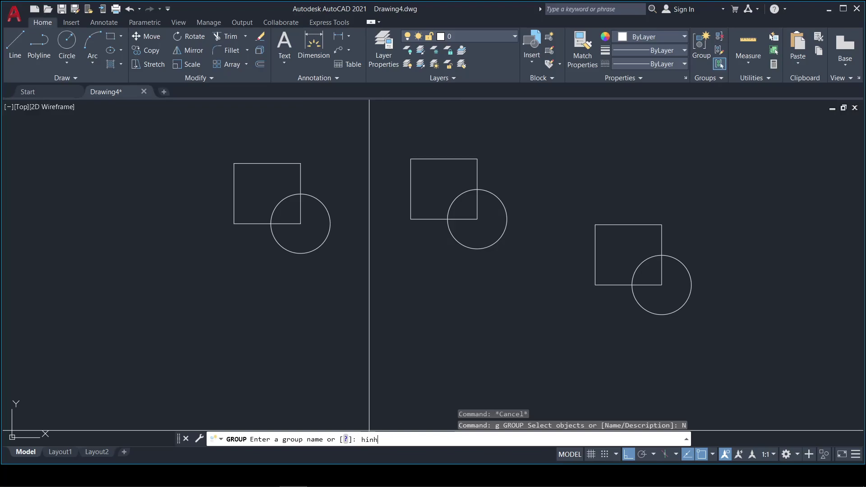
{"action": "type", "text": "so3"}
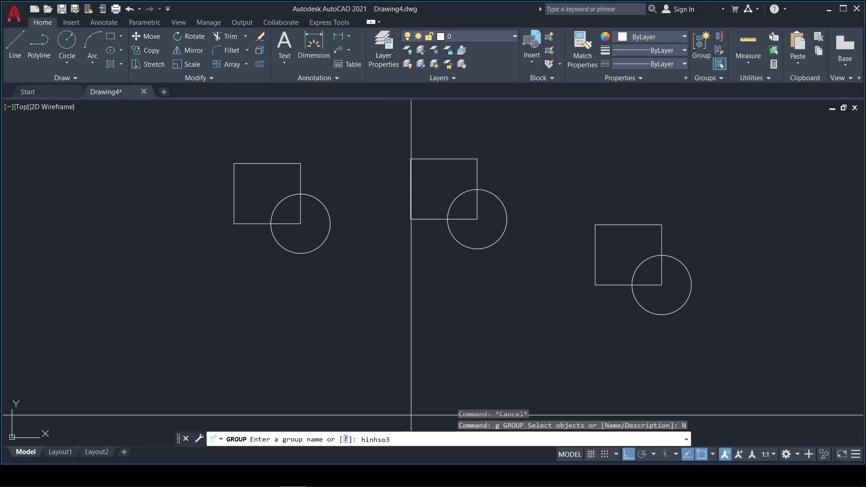
{"action": "key", "text": "Return"}
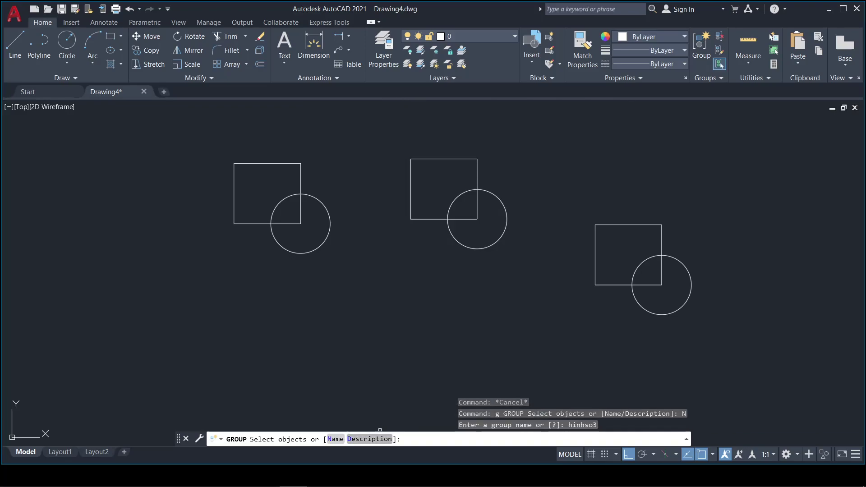
- Describe it as 'hình vuông và hình tròn' and put the right square and circle in it
{"action": "type", "text": "D"}
{"action": "key", "text": "Return"}
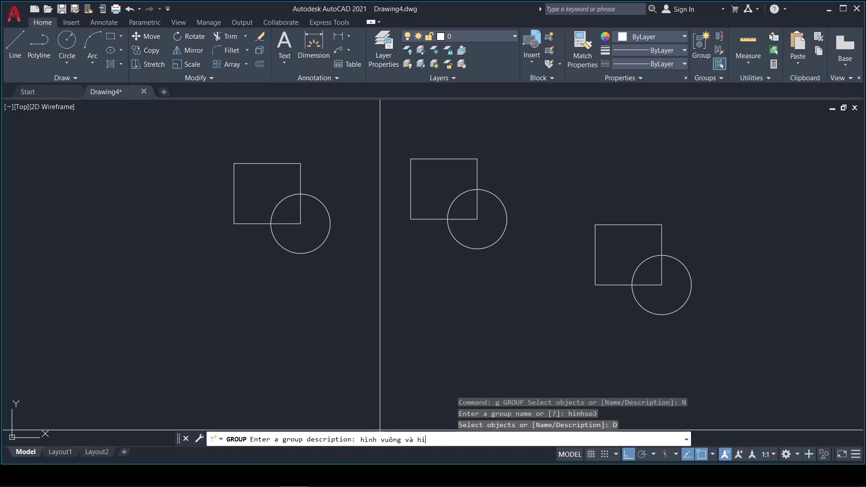
{"action": "type", "text": "ròn"}
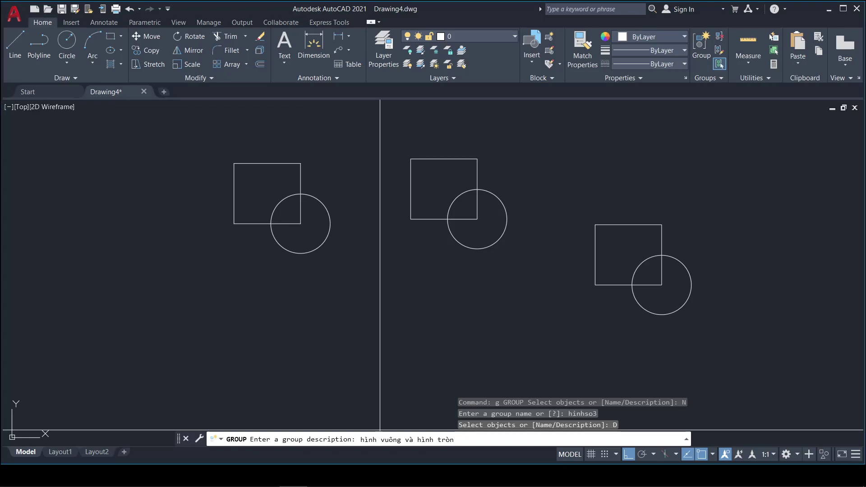
{"action": "key", "text": "Return"}
{"action": "left_click", "coordinate": [743, 373]}
{"action": "left_click", "coordinate": [576, 175]}
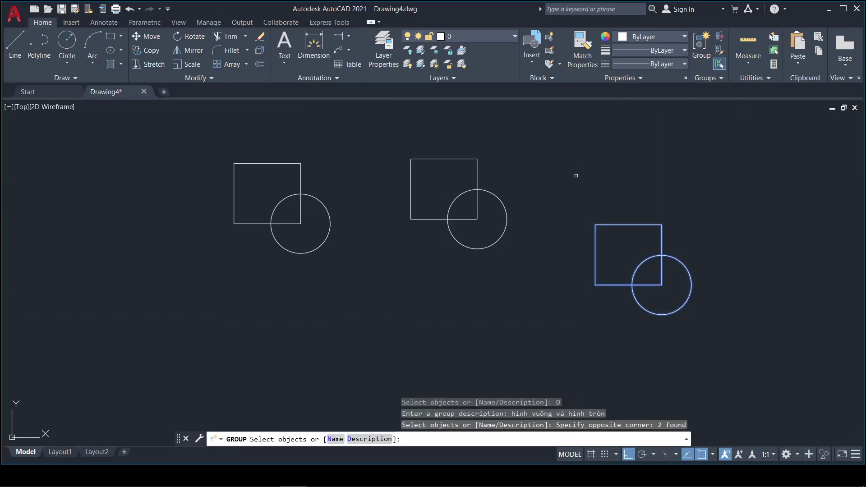
{"action": "key", "text": "Return"}
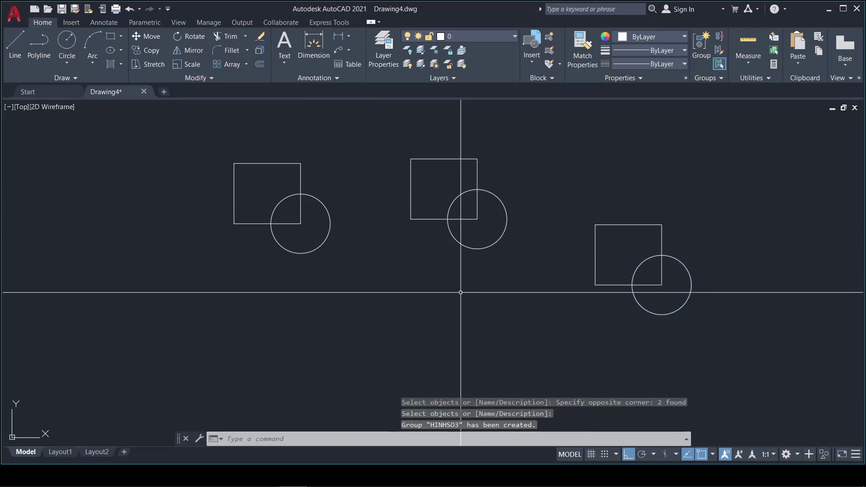
{"action": "left_click", "coordinate": [696, 266]}
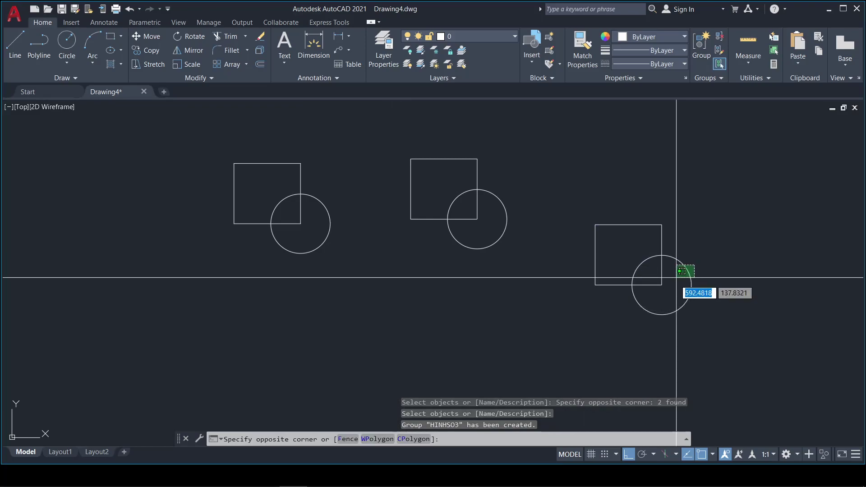
{"action": "left_click", "coordinate": [643, 269]}
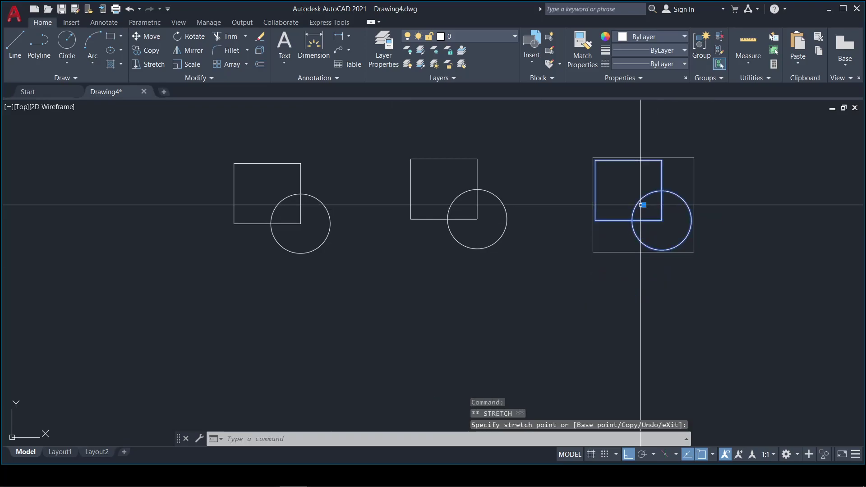
{"action": "left_click", "coordinate": [643, 206]}
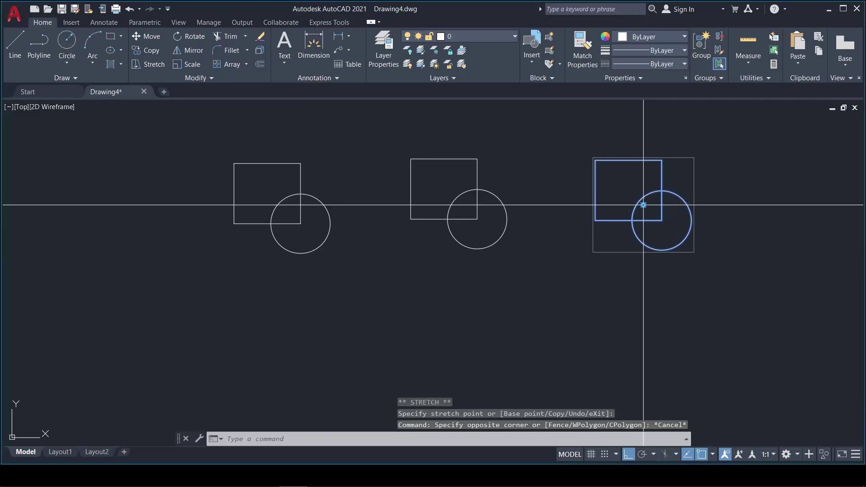
{"action": "left_click", "coordinate": [641, 264]}
{"action": "left_click", "coordinate": [643, 265]}
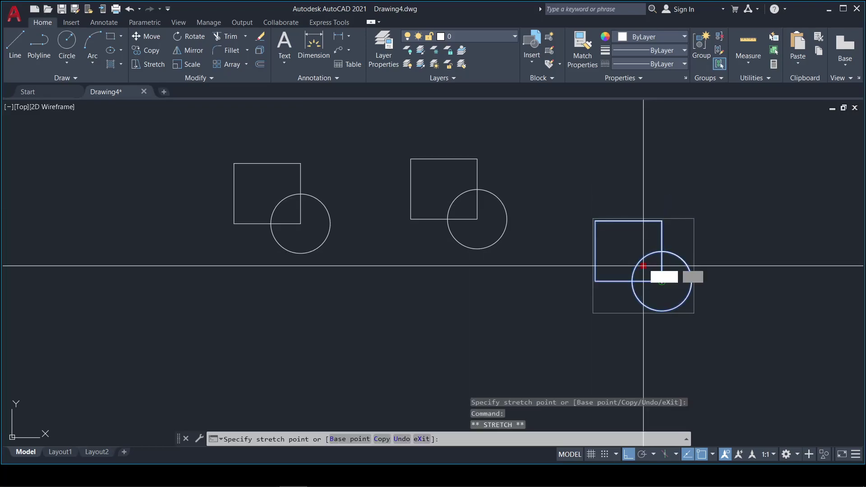
{"action": "key", "text": "Escape"}
{"action": "left_click", "coordinate": [512, 226]}
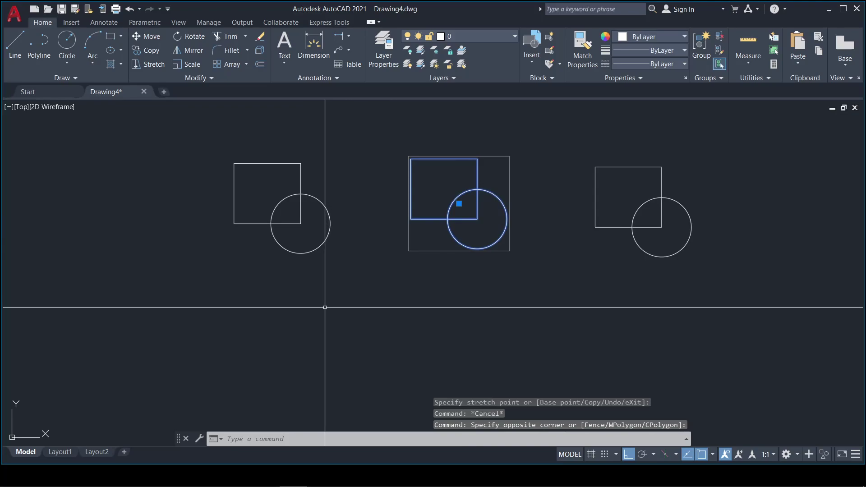
{"action": "mouse_move", "coordinate": [10, 345]}
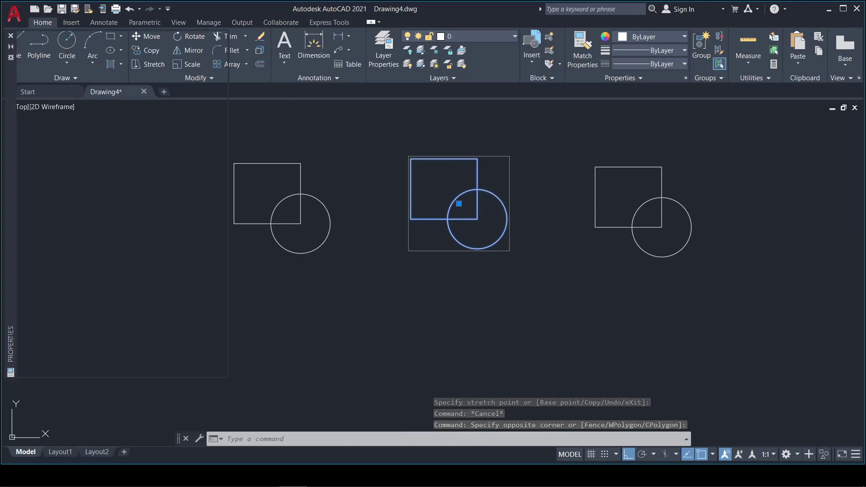
{"action": "left_click", "coordinate": [124, 294]}
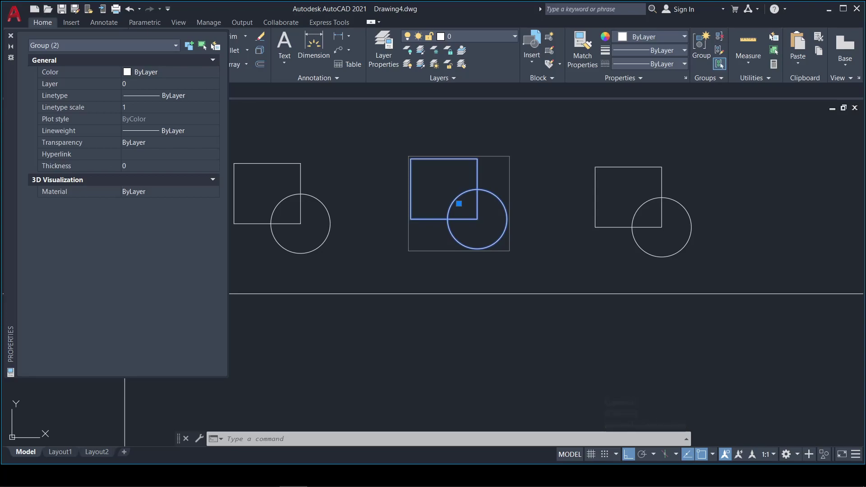
{"action": "key", "text": "Escape"}
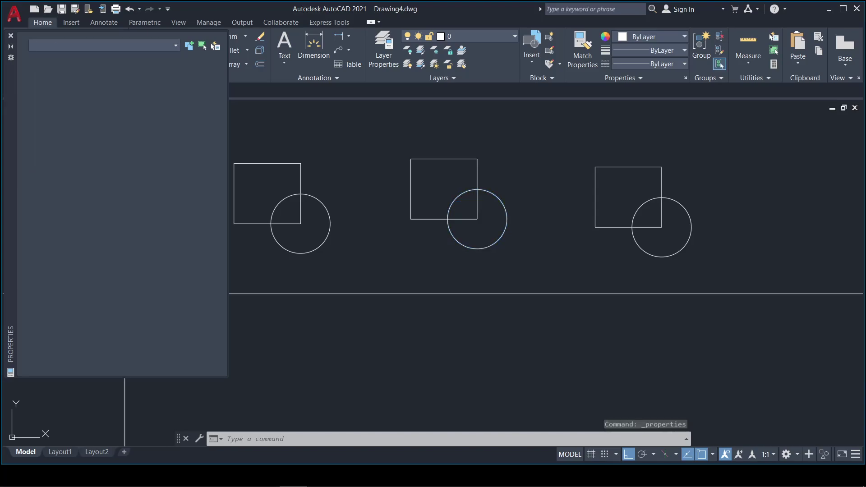
{"action": "left_click", "coordinate": [598, 186]}
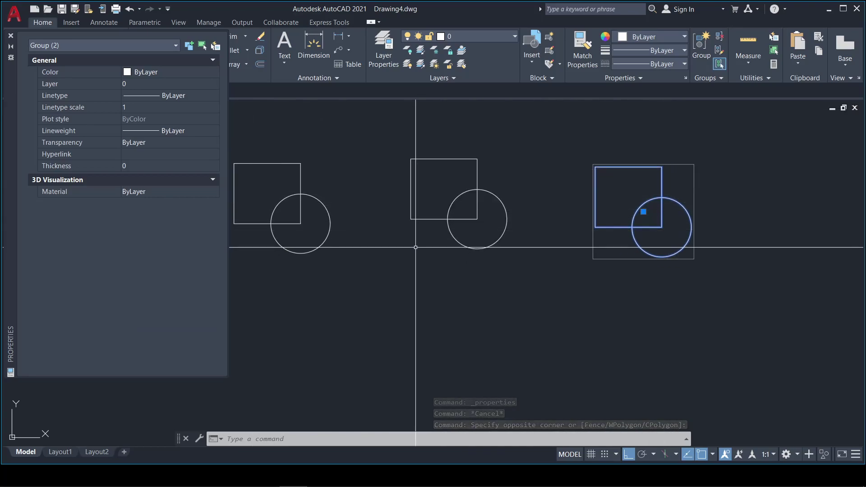
{"action": "key", "text": "Escape"}
{"action": "left_click", "coordinate": [491, 195]}
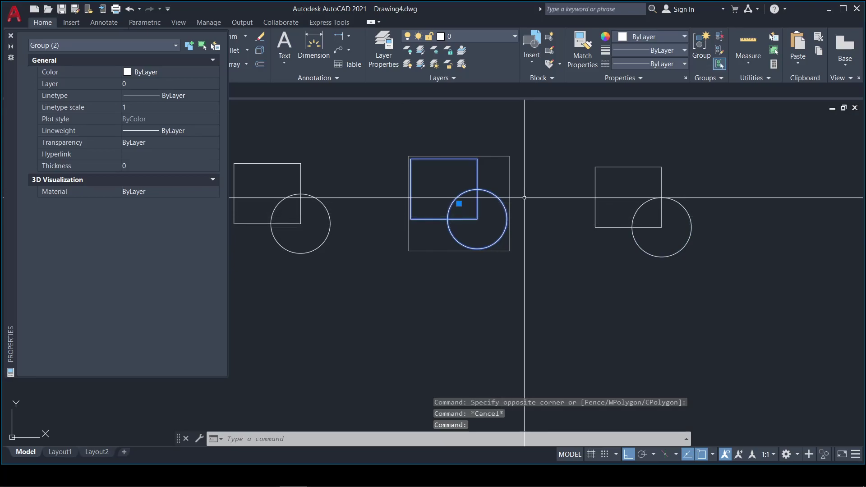
{"action": "key", "text": "Escape"}
{"action": "left_click", "coordinate": [651, 171]}
{"action": "left_click", "coordinate": [640, 150]}
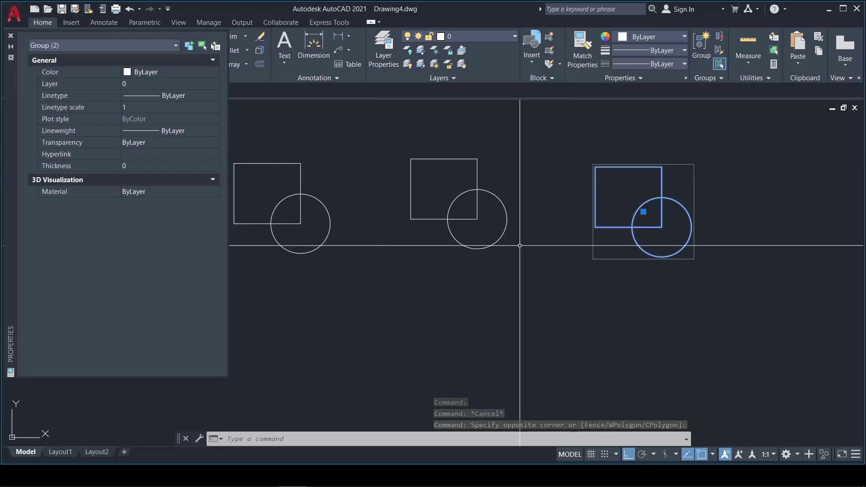
{"action": "key", "text": "ctrl+1"}
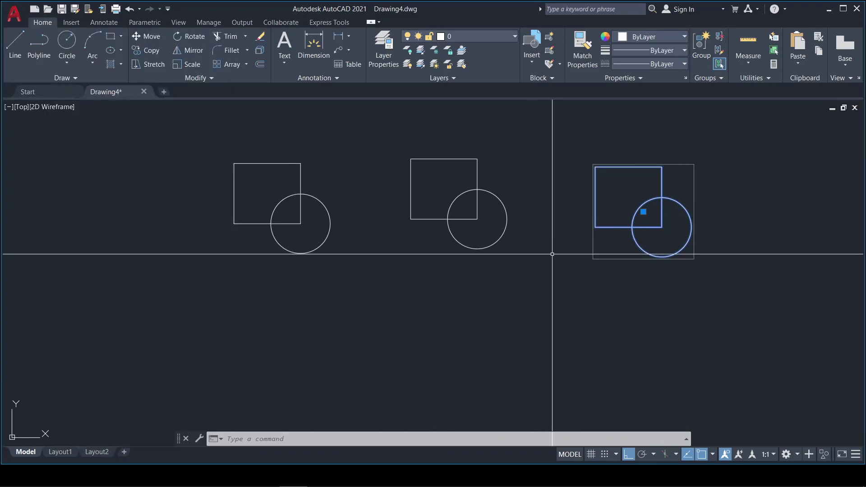
{"action": "key", "text": "Escape"}
{"action": "scroll", "coordinate": [496, 261], "scroll_direction": "down", "scroll_amount": 2}
{"action": "scroll", "coordinate": [464, 246], "scroll_direction": "up", "scroll_amount": 3}
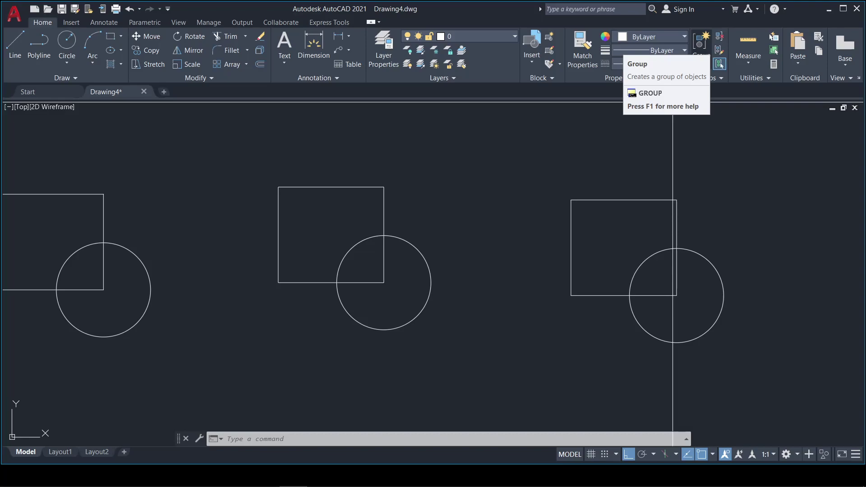
{"action": "left_click", "coordinate": [701, 45]}
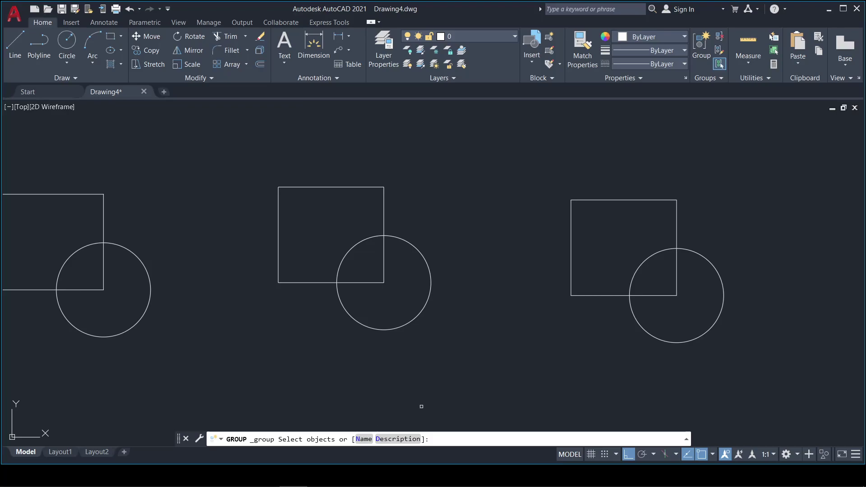
{"action": "key", "text": "Escape"}
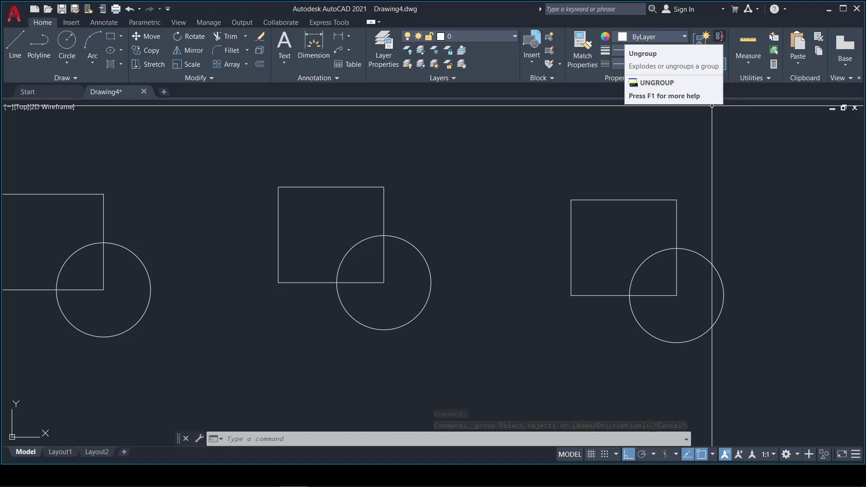
- Ungroup the middle square-and-circle group and check the shapes select separately
{"action": "left_click", "coordinate": [720, 65]}
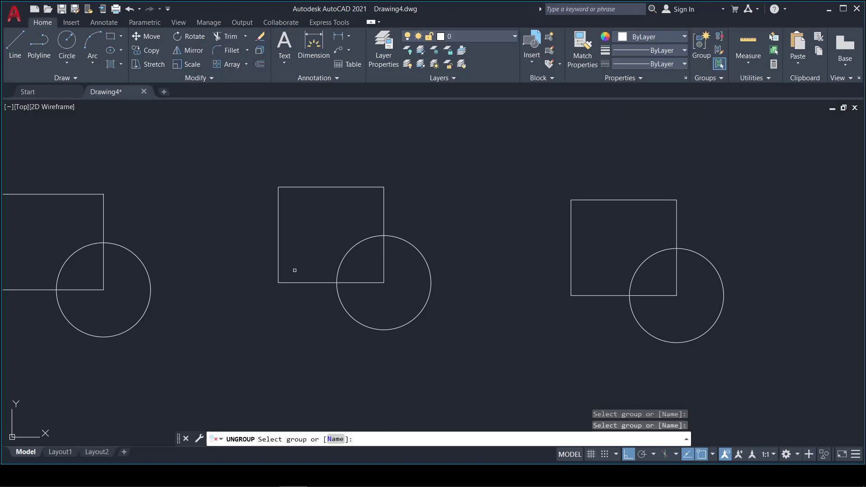
{"action": "left_click", "coordinate": [290, 285]}
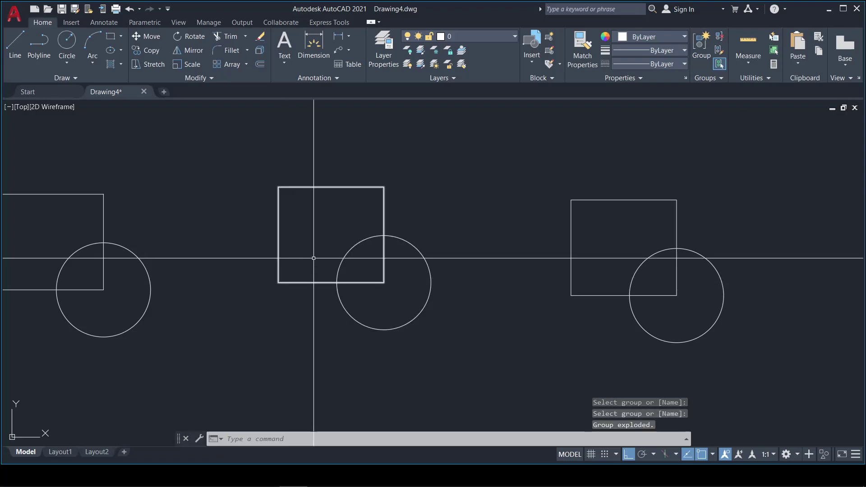
{"action": "left_click", "coordinate": [417, 250]}
{"action": "key", "text": "Escape"}
{"action": "left_click", "coordinate": [399, 193]}
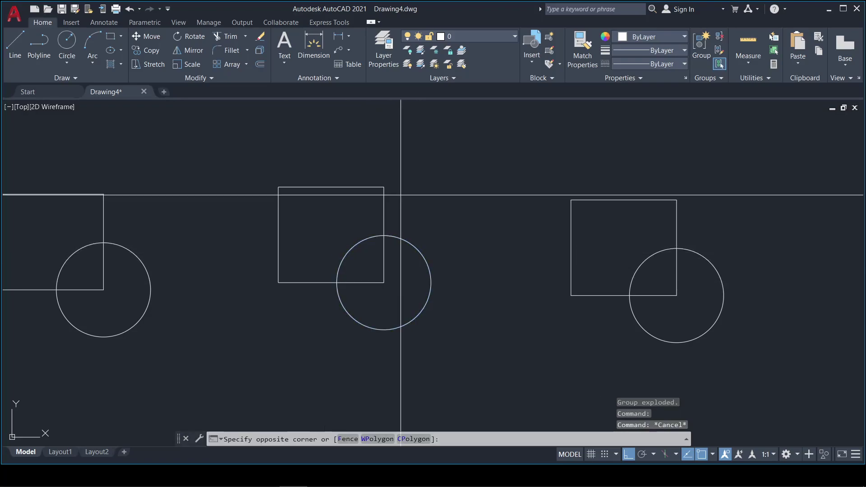
{"action": "left_click", "coordinate": [381, 156]}
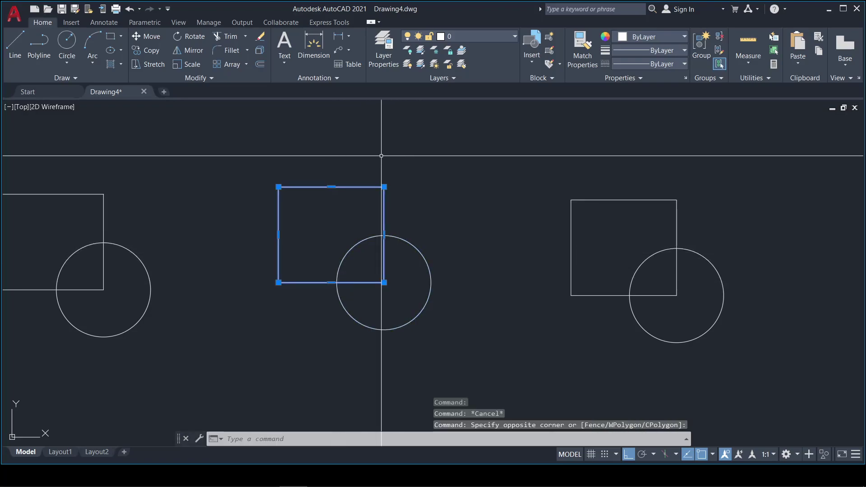
{"action": "key", "text": "Escape"}
{"action": "left_click", "coordinate": [433, 247]}
{"action": "key", "text": "Escape"}
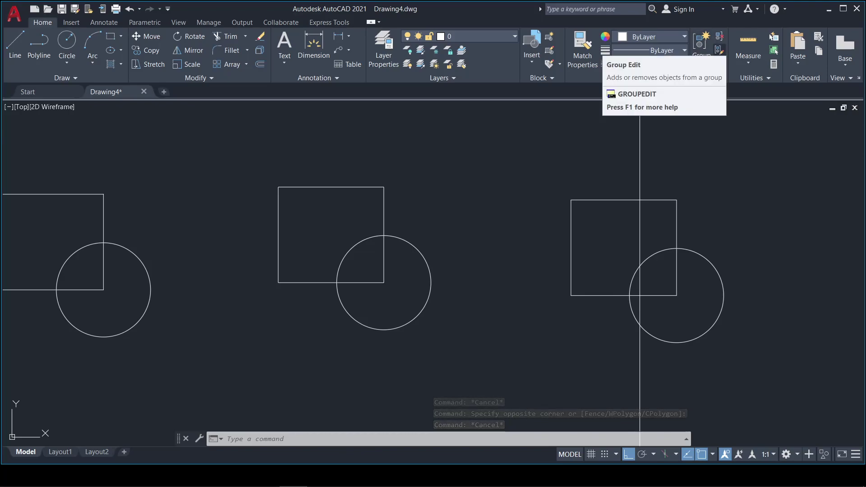
- Regroup the middle square and circle as an unnamed group
{"action": "left_click", "coordinate": [465, 281]}
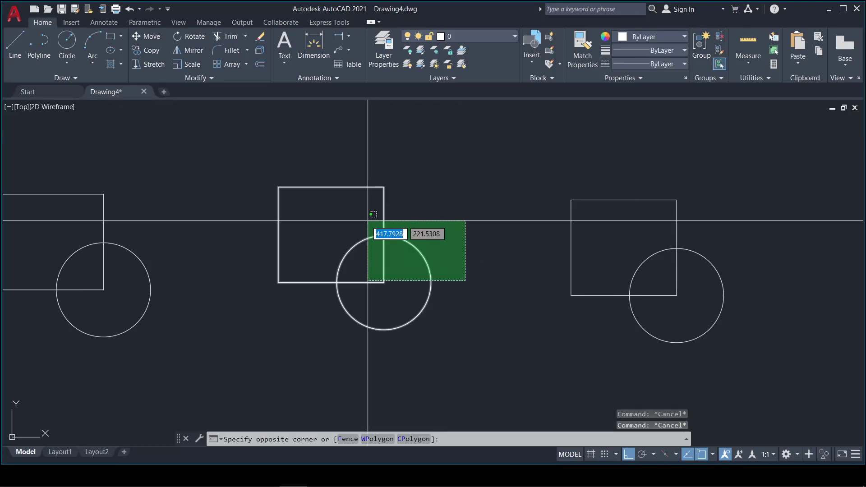
{"action": "left_click", "coordinate": [344, 212]}
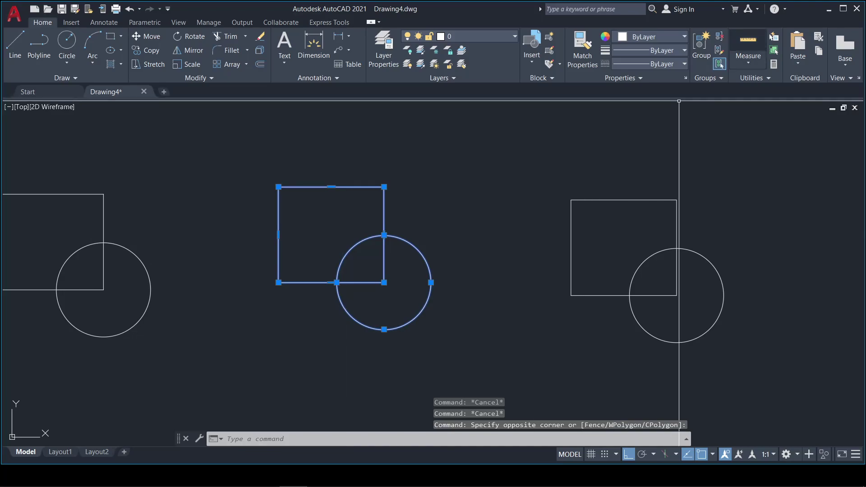
{"action": "left_click", "coordinate": [701, 45]}
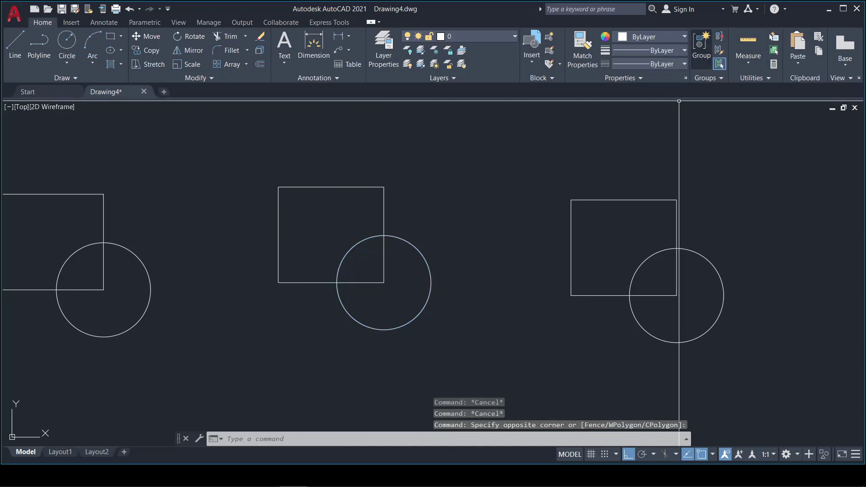
{"action": "left_click", "coordinate": [387, 223]}
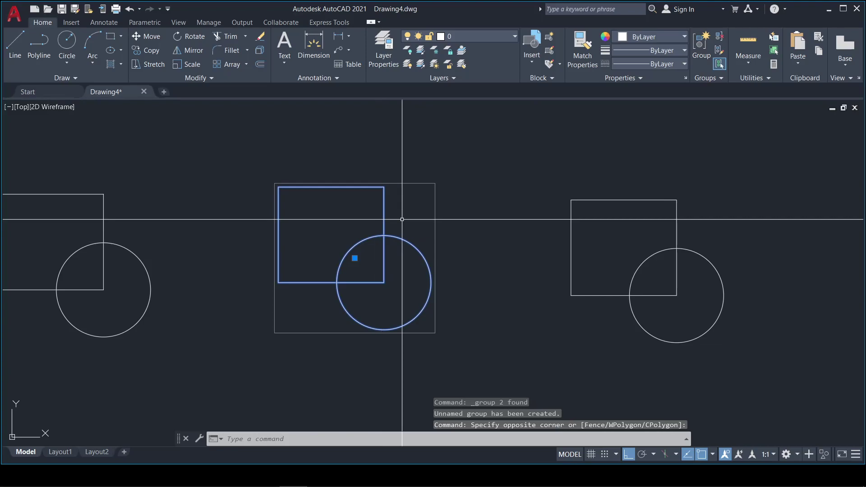
{"action": "key", "text": "Escape"}
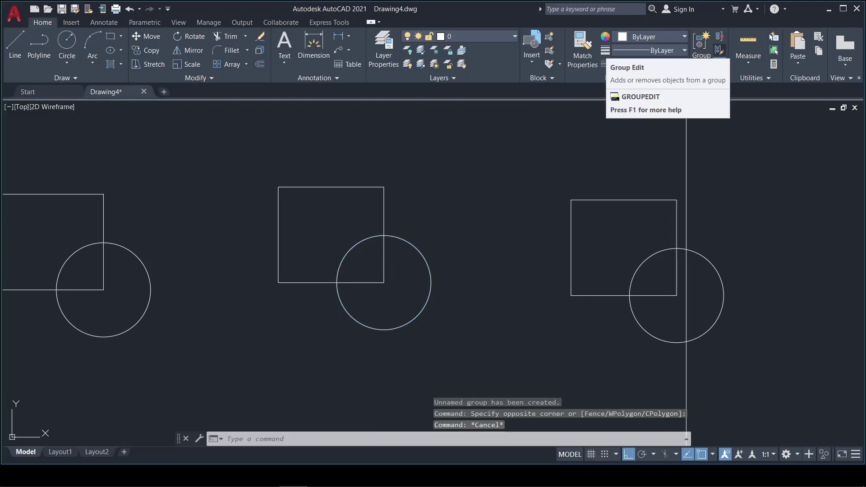
{"action": "key", "text": "Escape"}
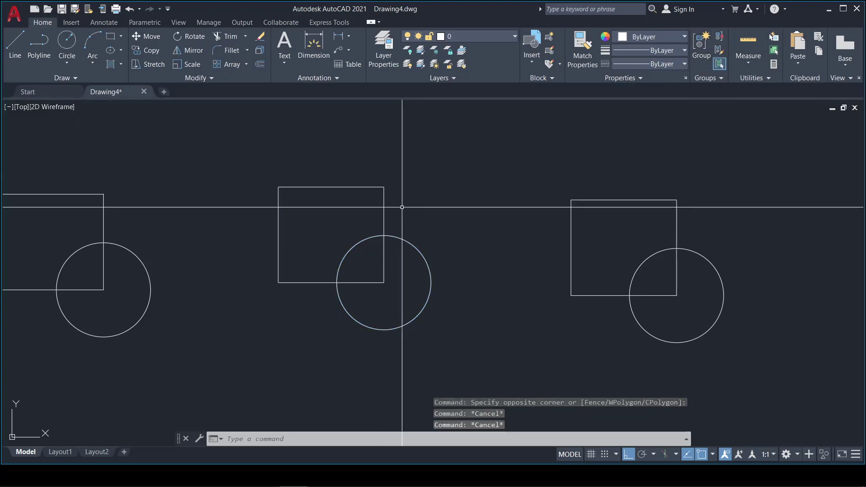
- Draw a rectangle above the middle group and merge its top corners into a centred apex
{"action": "type", "text": "rec"}
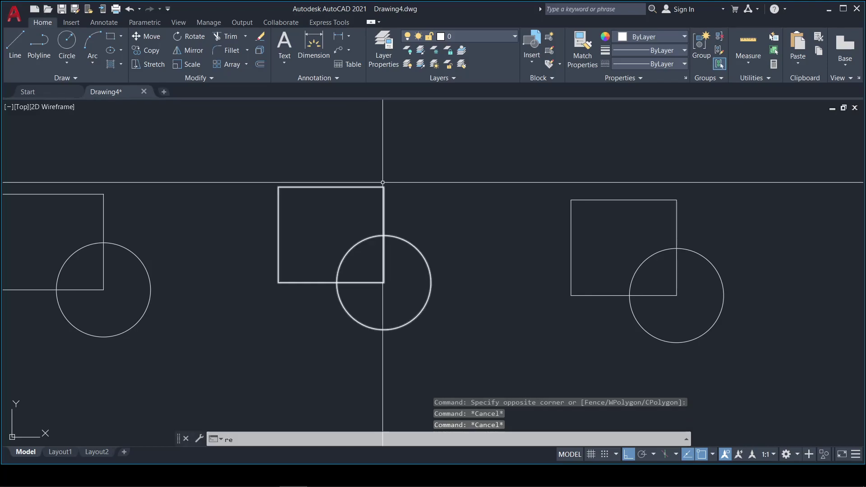
{"action": "key", "text": "Return"}
{"action": "left_click", "coordinate": [327, 212]}
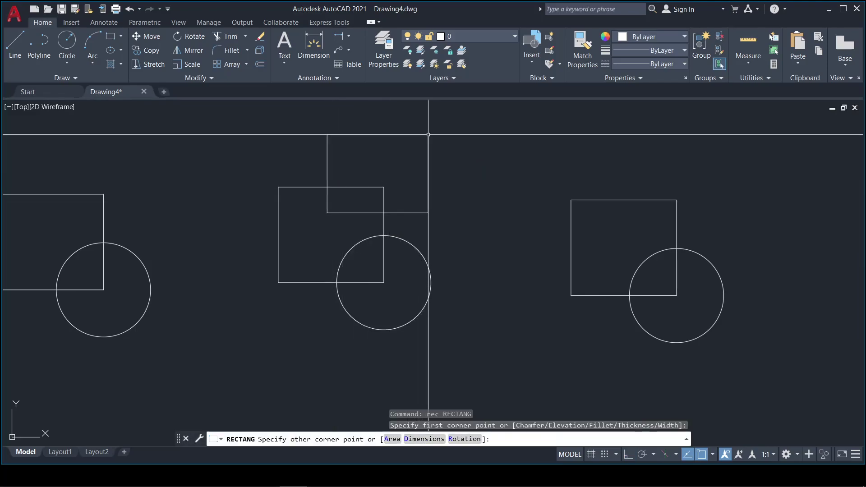
{"action": "left_click", "coordinate": [429, 134]}
{"action": "left_click", "coordinate": [360, 153]}
{"action": "left_click", "coordinate": [327, 134]}
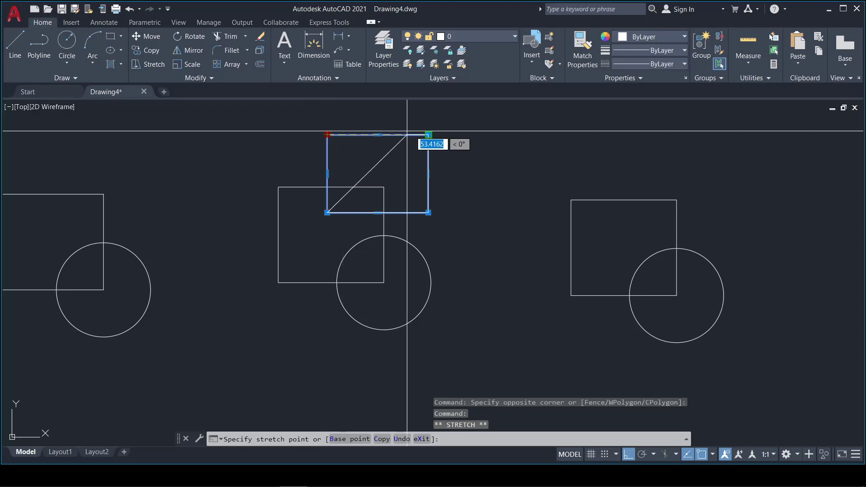
{"action": "left_click", "coordinate": [428, 134]}
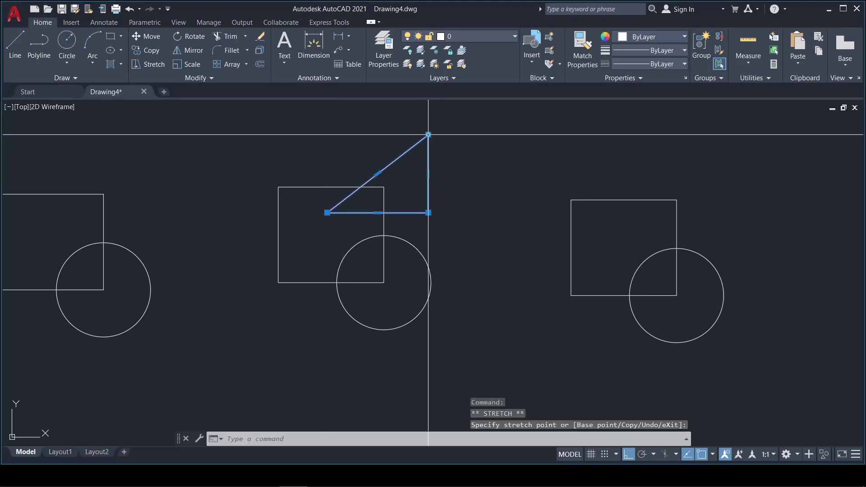
{"action": "left_click", "coordinate": [375, 136]}
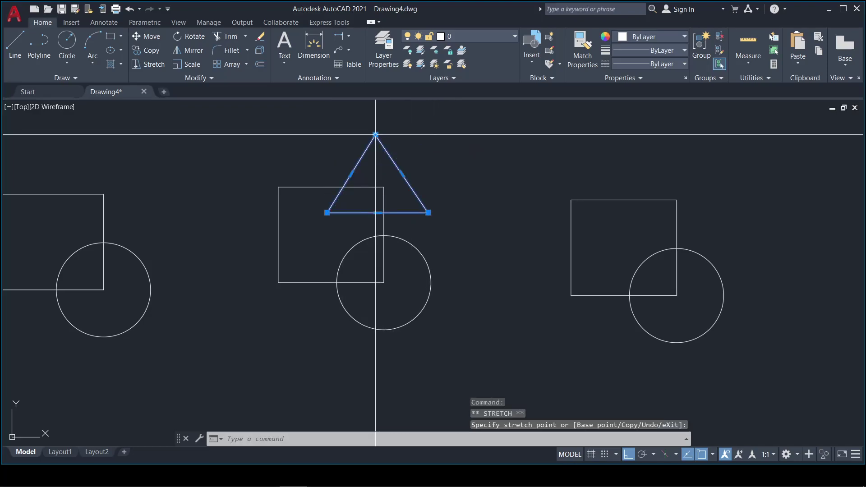
{"action": "key", "text": "Escape"}
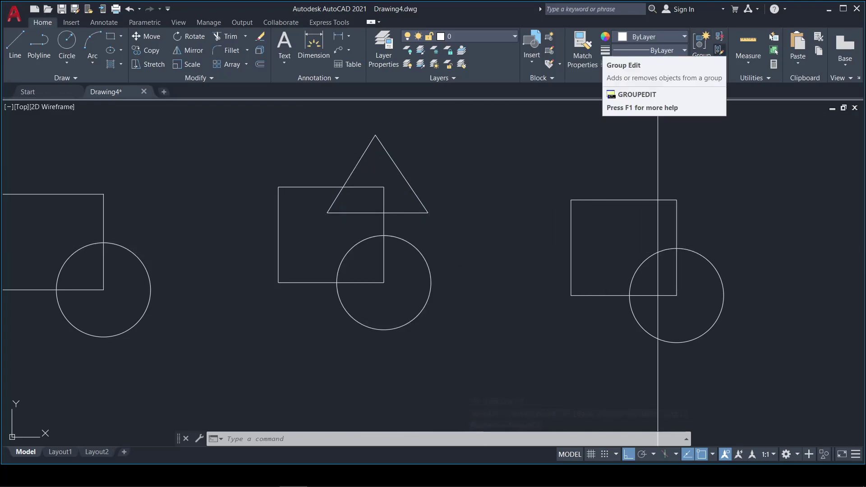
- Add the triangle to the middle group with Group Edit's Add objects option
{"action": "left_click", "coordinate": [719, 64]}
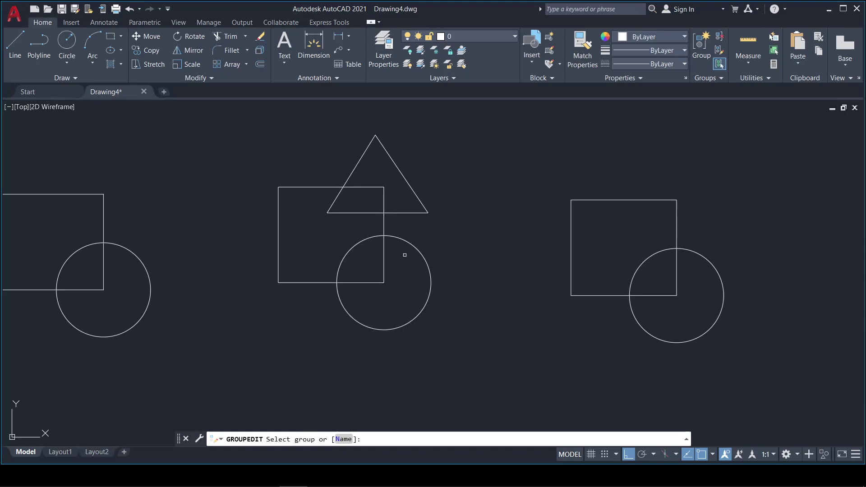
{"action": "left_click", "coordinate": [416, 251]}
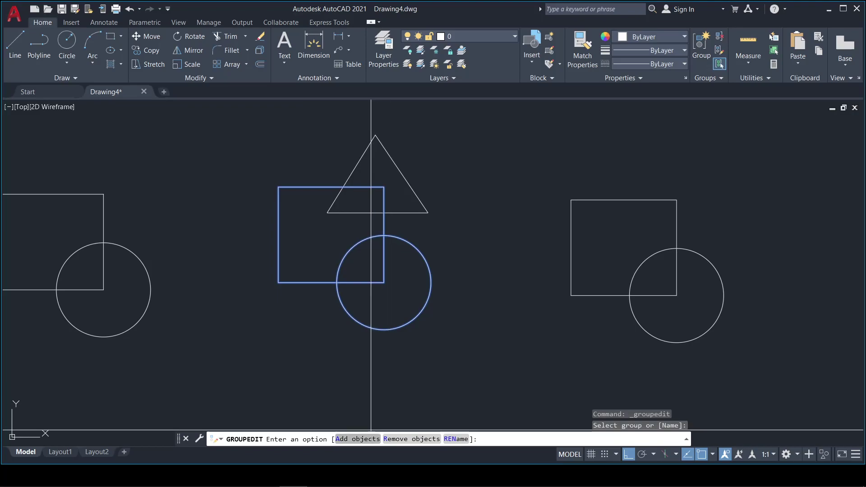
{"action": "left_click", "coordinate": [371, 439]}
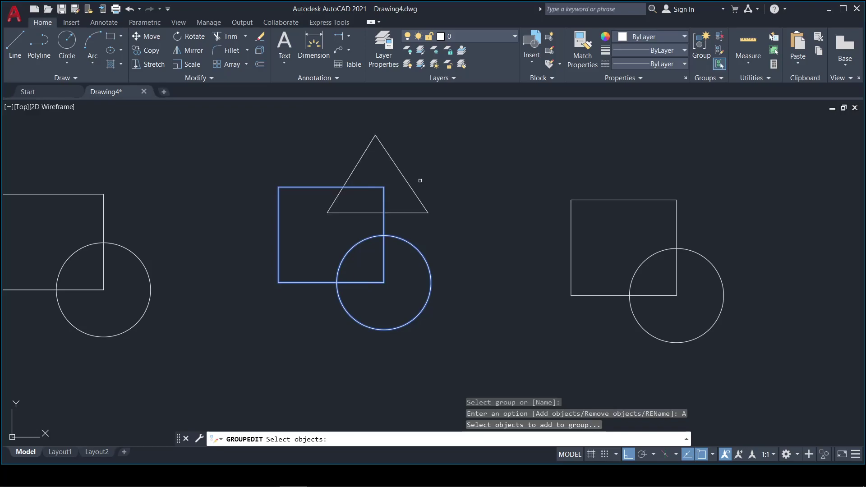
{"action": "left_click", "coordinate": [406, 181]}
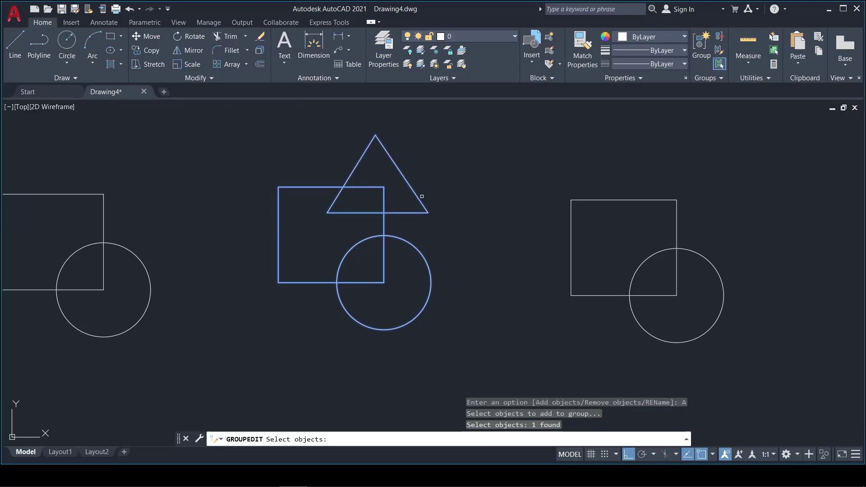
{"action": "key", "text": "Return"}
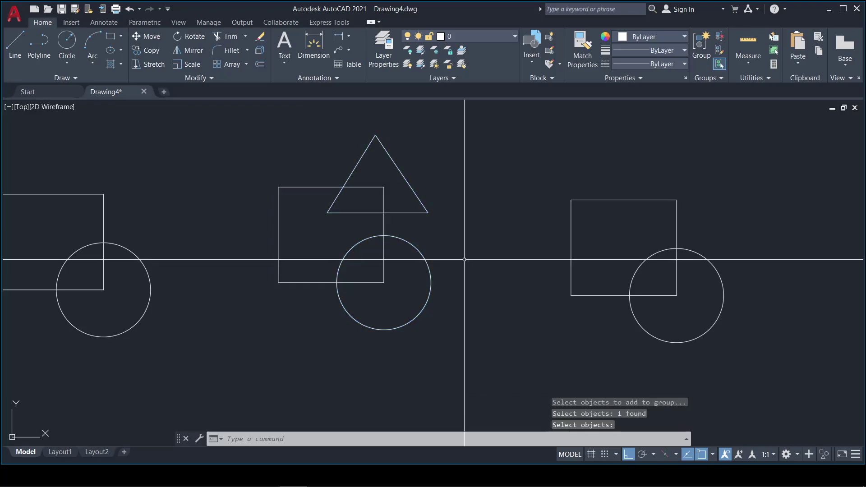
{"action": "left_click", "coordinate": [427, 207]}
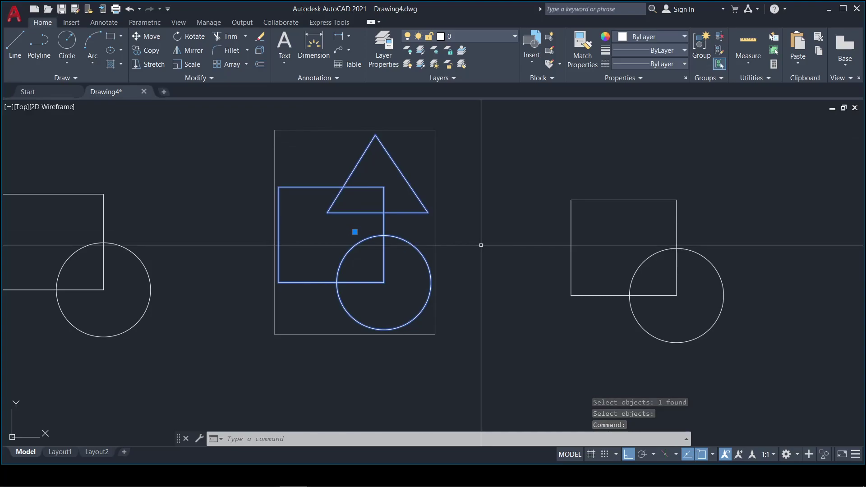
{"action": "key", "text": "Escape"}
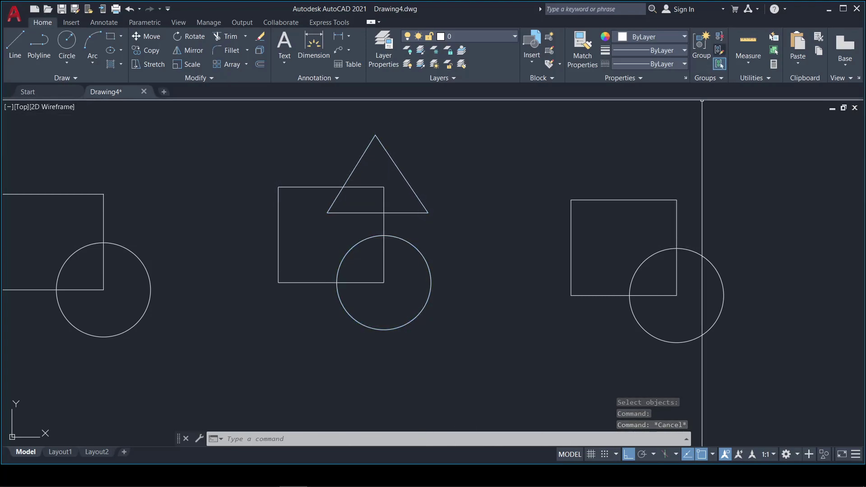
{"action": "left_click", "coordinate": [720, 50]}
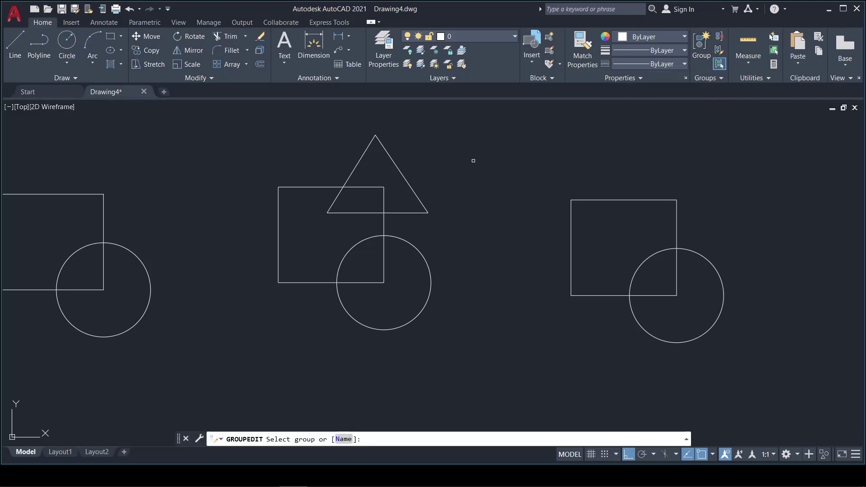
- Remove the rectangle from the middle group
{"action": "left_click", "coordinate": [411, 186]}
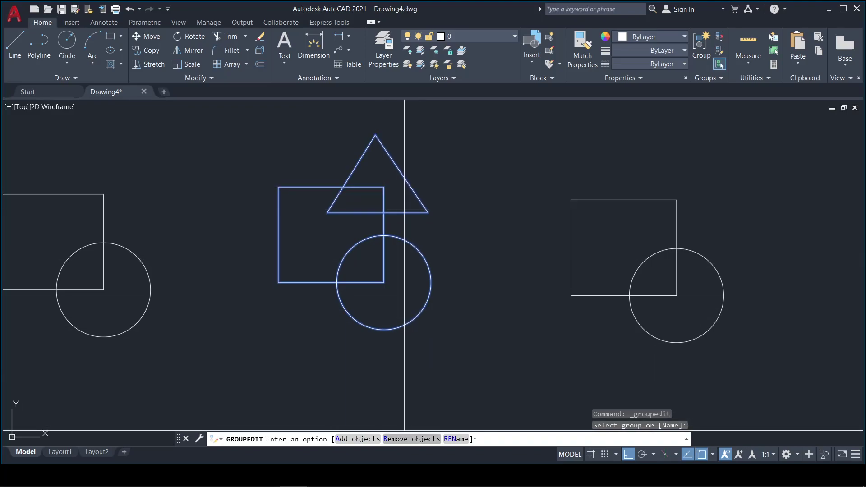
{"action": "left_click", "coordinate": [408, 439]}
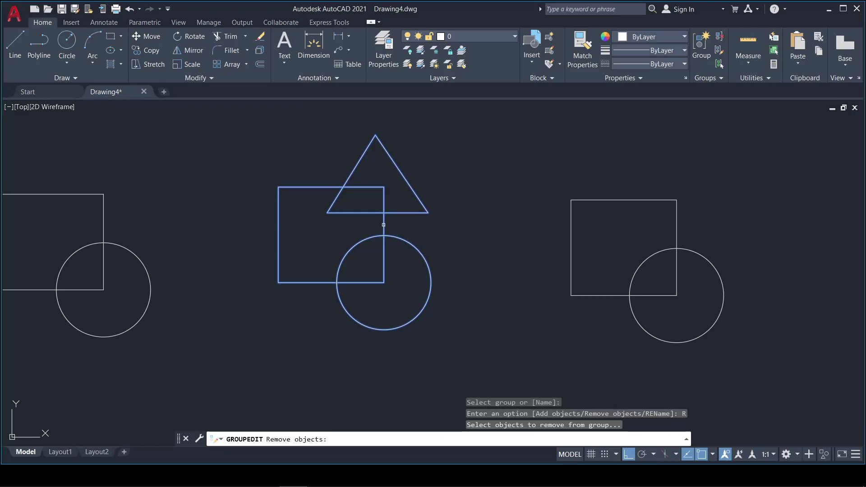
{"action": "left_click", "coordinate": [383, 225]}
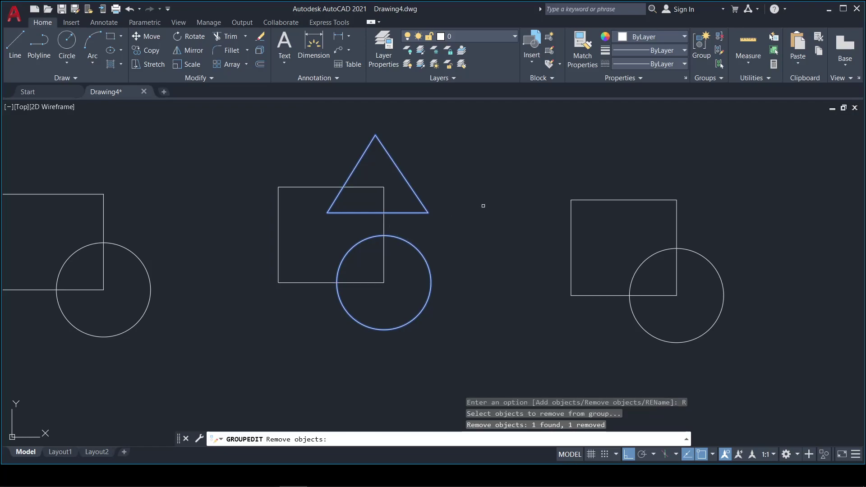
{"action": "key", "text": "Return"}
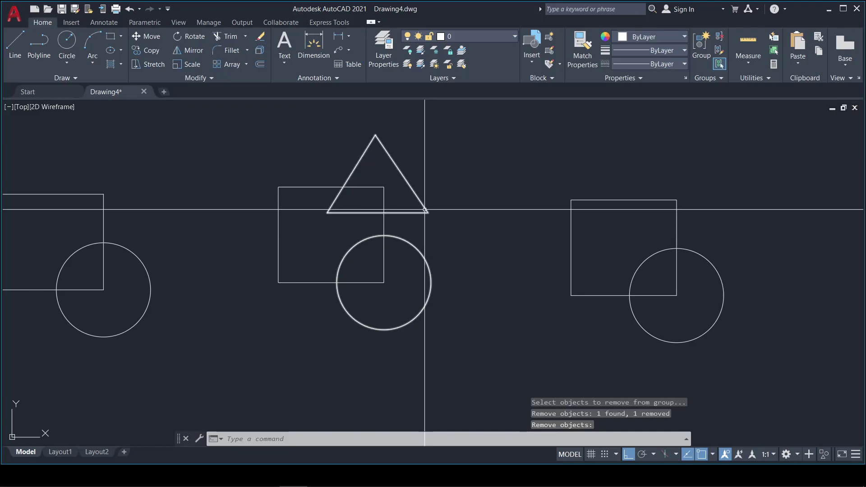
- Grip-move the triangle-and-circle group slightly right of its original spot
{"action": "left_click", "coordinate": [422, 210]}
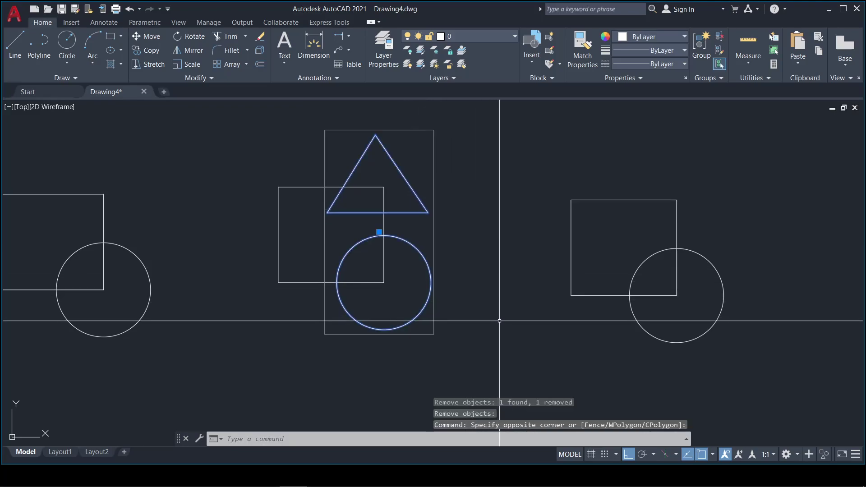
{"action": "left_click", "coordinate": [379, 232]}
{"action": "left_click", "coordinate": [469, 234]}
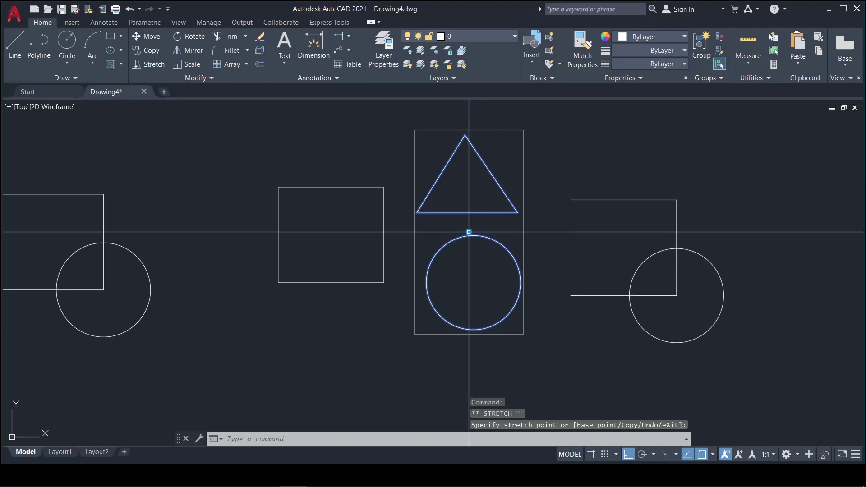
{"action": "left_click", "coordinate": [469, 232]}
{"action": "left_click", "coordinate": [399, 231]}
{"action": "key", "text": "Escape"}
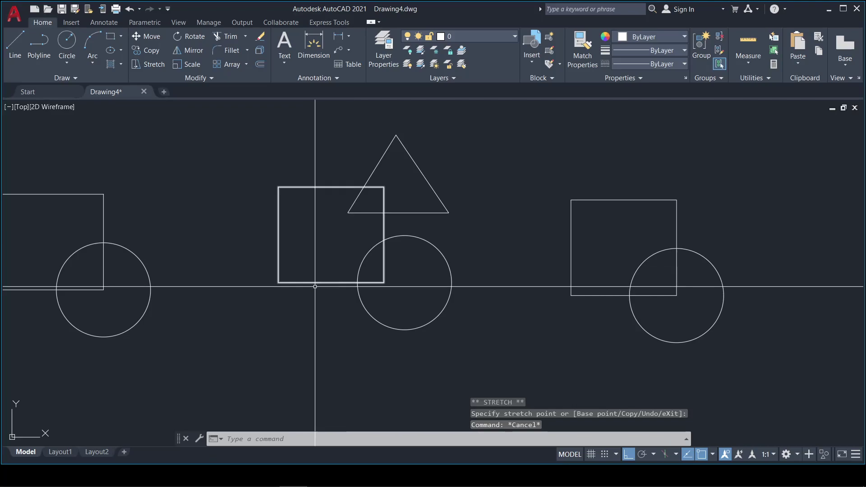
{"action": "left_click", "coordinate": [423, 239]}
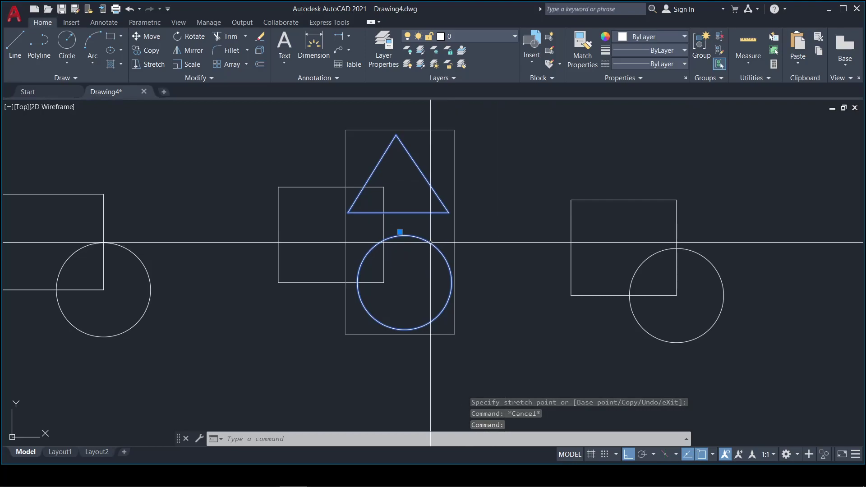
- Add the middle rectangle back into the group via the right-click Add to Group option
{"action": "right_click", "coordinate": [431, 243]}
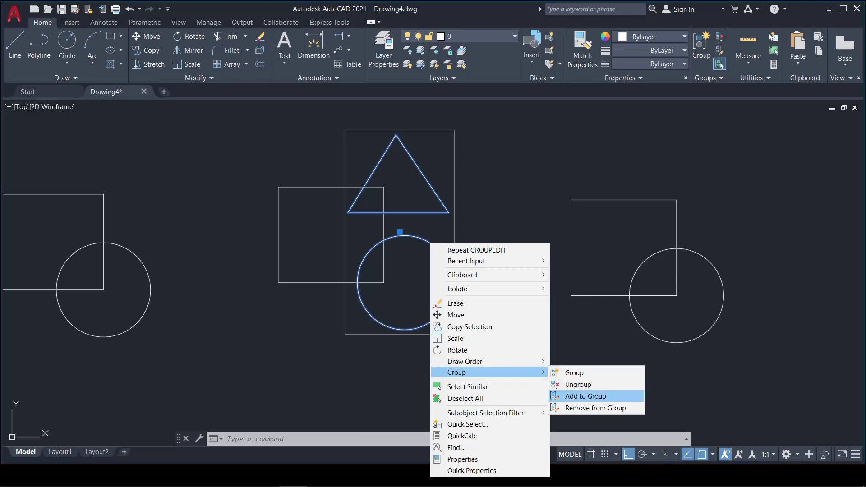
{"action": "left_click", "coordinate": [585, 396]}
{"action": "left_click", "coordinate": [329, 283]}
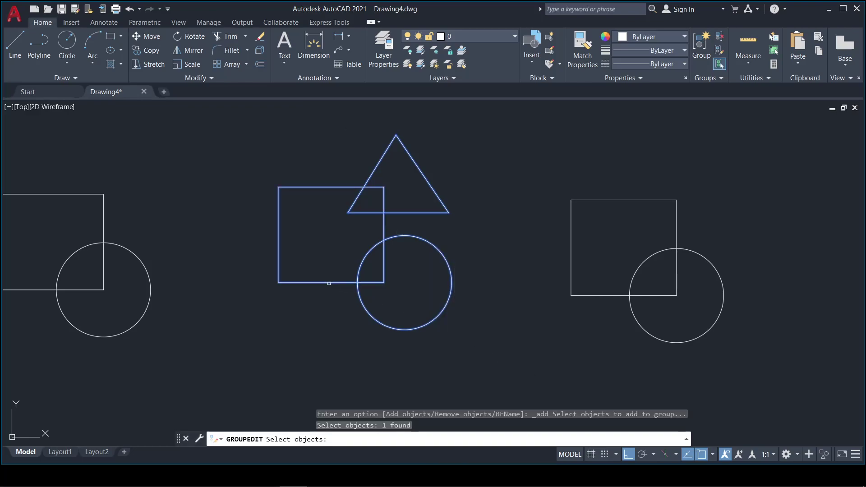
{"action": "left_click", "coordinate": [421, 236]}
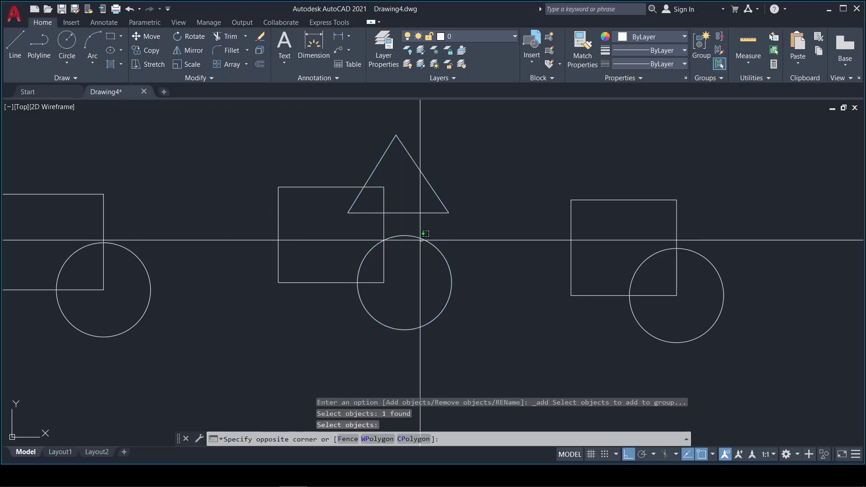
{"action": "key", "text": "Return"}
{"action": "key", "text": "Escape"}
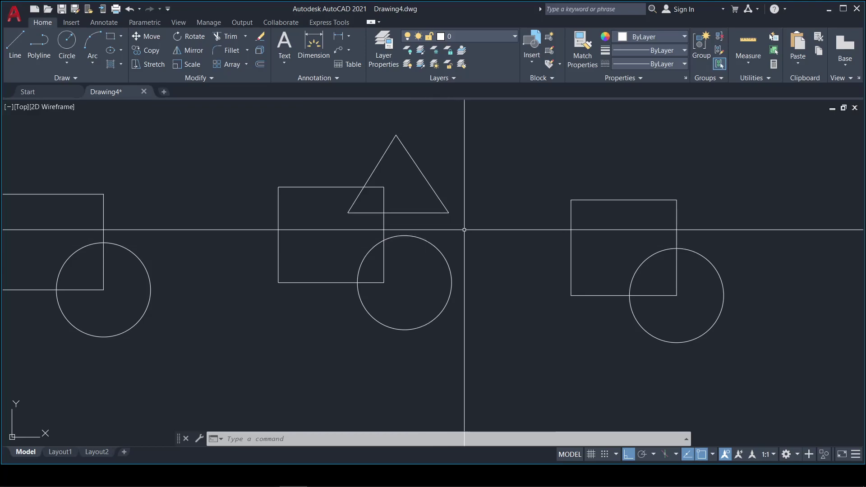
- Select the middle group and begin a GROUPEDIT rename with REN
{"action": "left_click", "coordinate": [413, 251]}
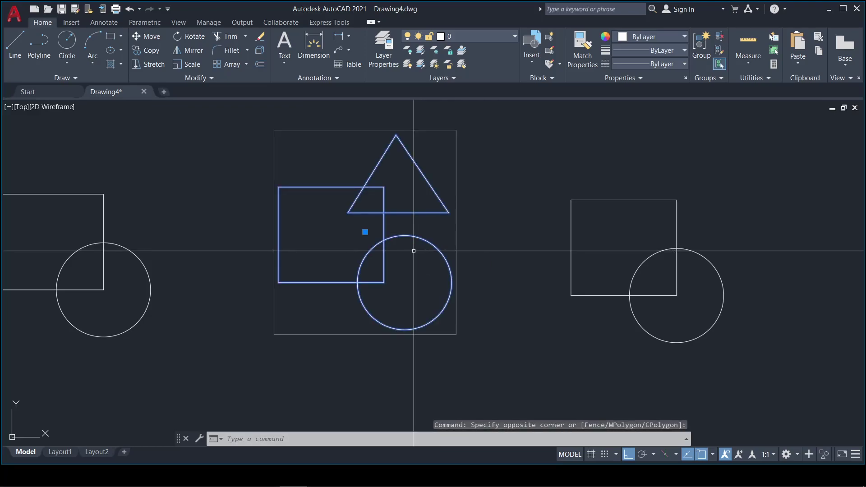
{"action": "key", "text": "Escape"}
{"action": "left_click", "coordinate": [619, 173]}
{"action": "key", "text": "Escape"}
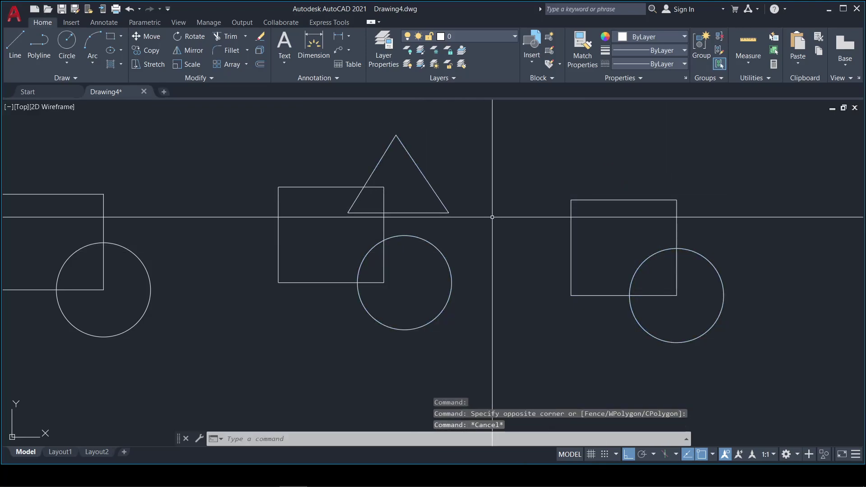
{"action": "left_click", "coordinate": [425, 182]}
{"action": "key", "text": "Escape"}
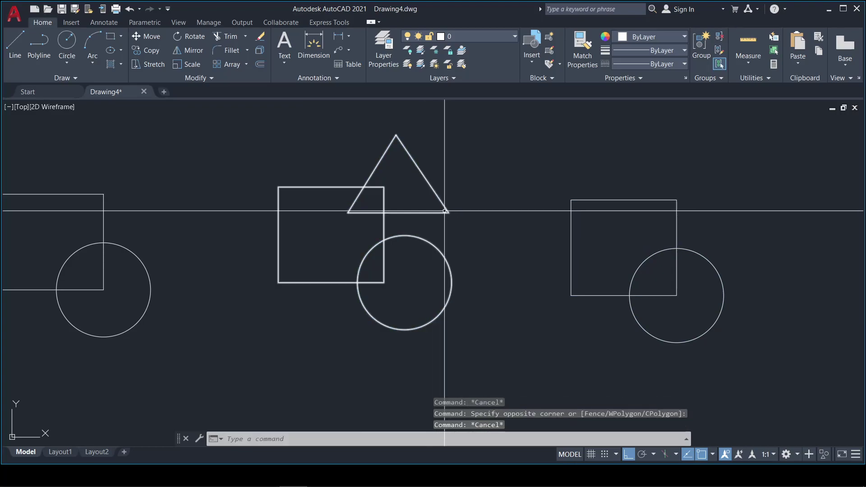
{"action": "left_click", "coordinate": [444, 211]}
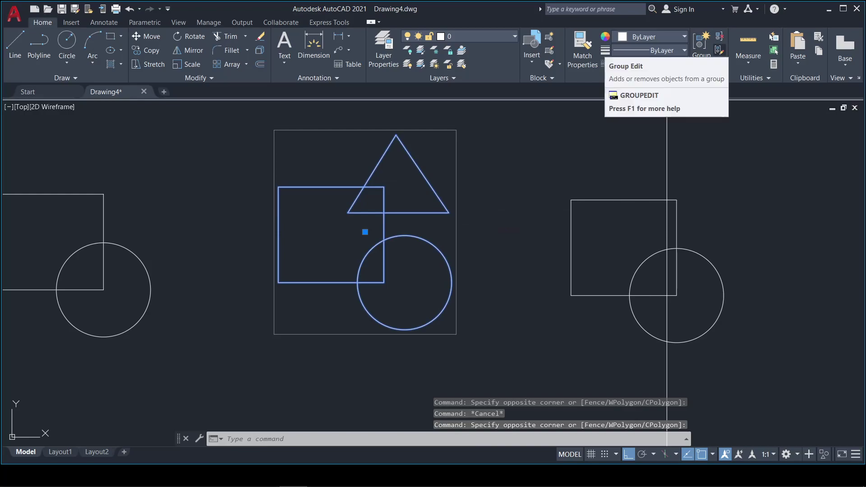
{"action": "left_click", "coordinate": [719, 50]}
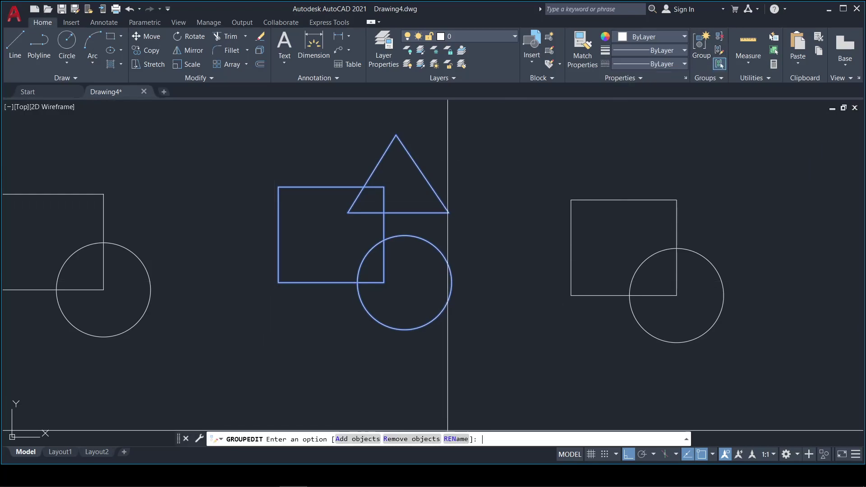
{"action": "type", "text": "REN"}
{"action": "key", "text": "Return"}
{"action": "type", "text": "hinhso2"}
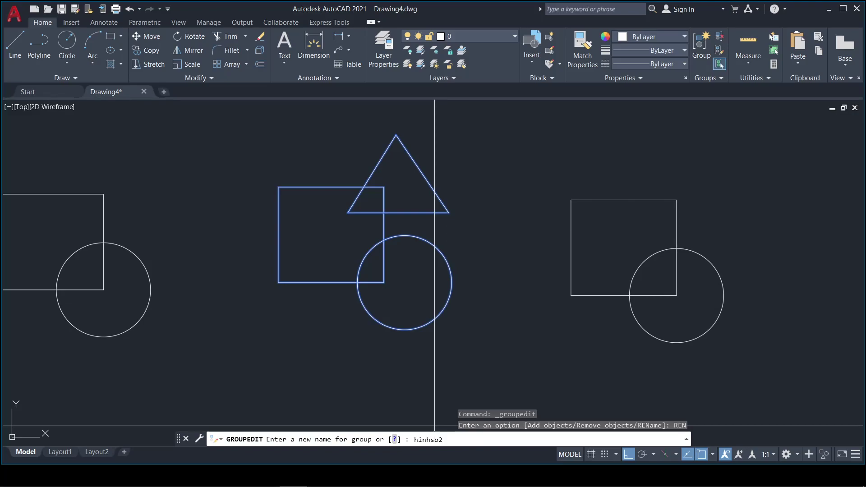
- Confirm 'hinhso2' as the middle group's new name and reframe the view
{"action": "key", "text": "Return"}
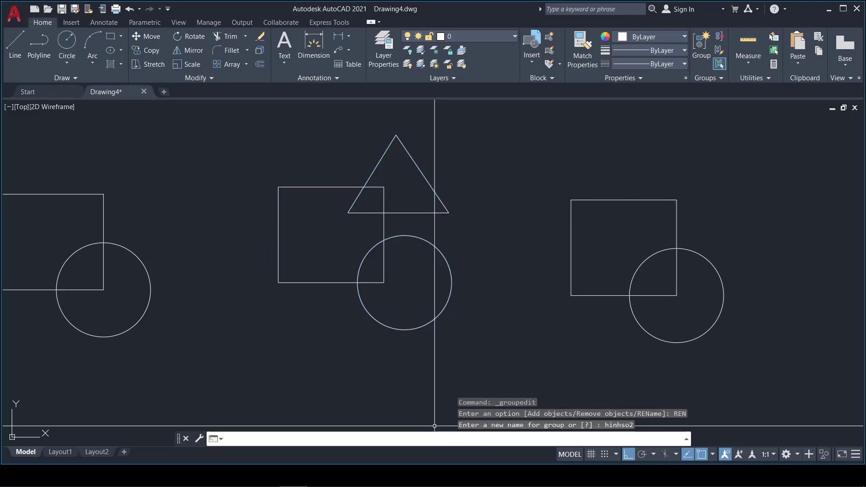
{"action": "key", "text": "Escape"}
{"action": "scroll", "coordinate": [478, 241], "scroll_direction": "down", "scroll_amount": 4}
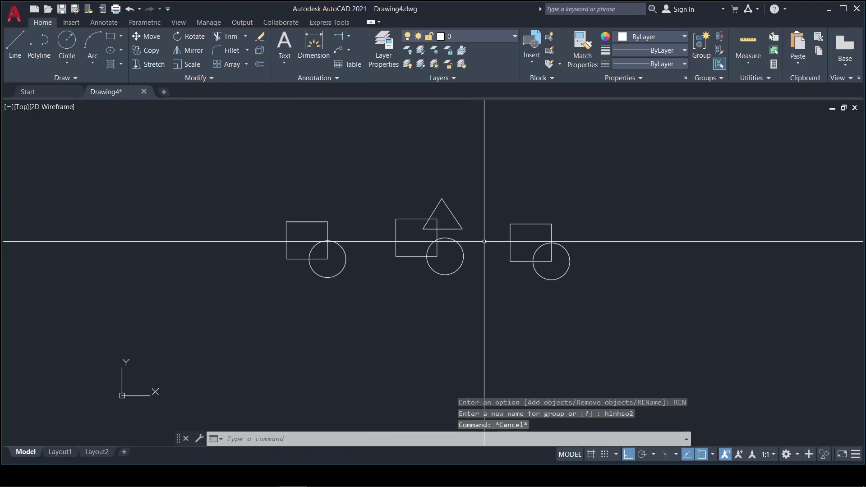
{"action": "scroll", "coordinate": [525, 231], "scroll_direction": "up", "scroll_amount": 4}
{"action": "left_click", "coordinate": [479, 294]}
{"action": "left_click", "coordinate": [418, 252]}
{"action": "key", "text": "Escape"}
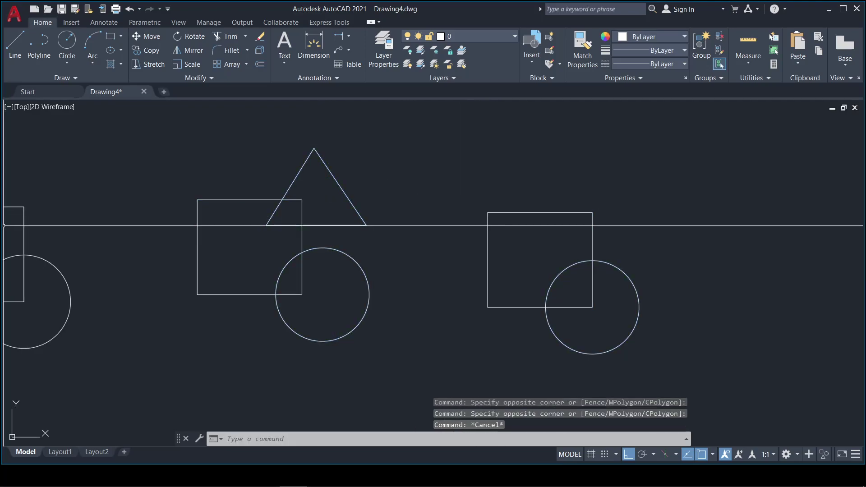
- Window-select the triangle, rectangle and circle group and view its properties with Ctrl+1
{"action": "left_click", "coordinate": [339, 242]}
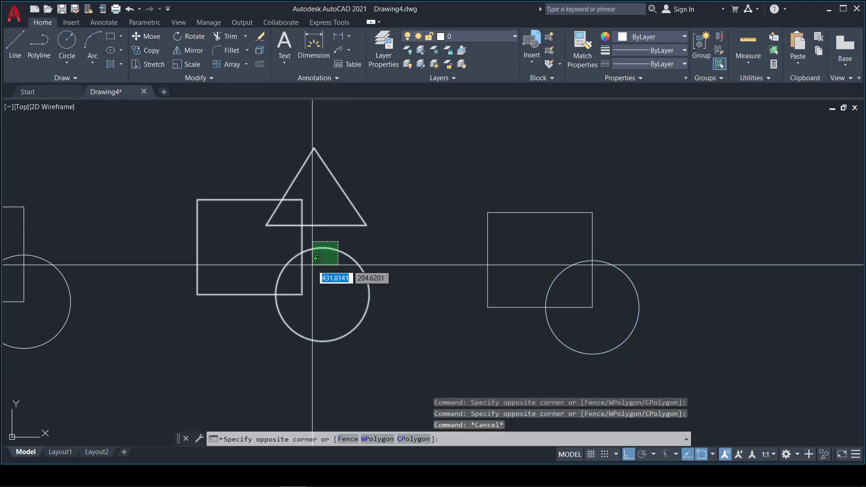
{"action": "left_click", "coordinate": [311, 267]}
{"action": "key", "text": "ctrl+1"}
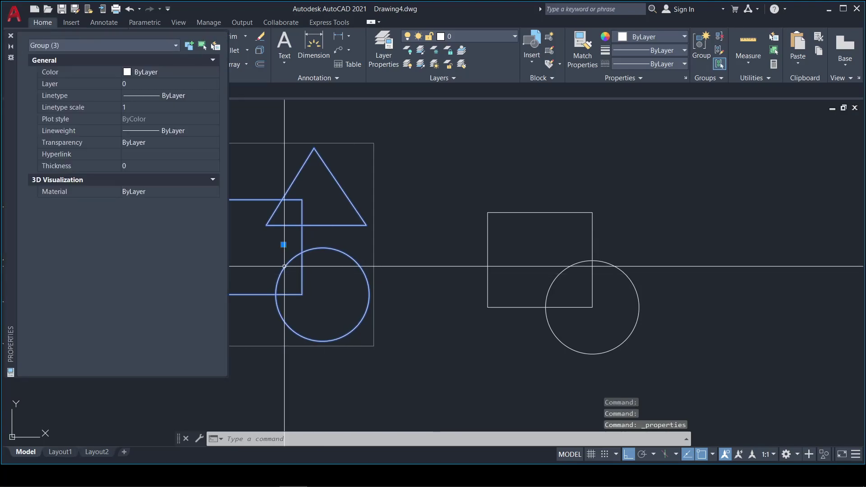
{"action": "key", "text": "Escape"}
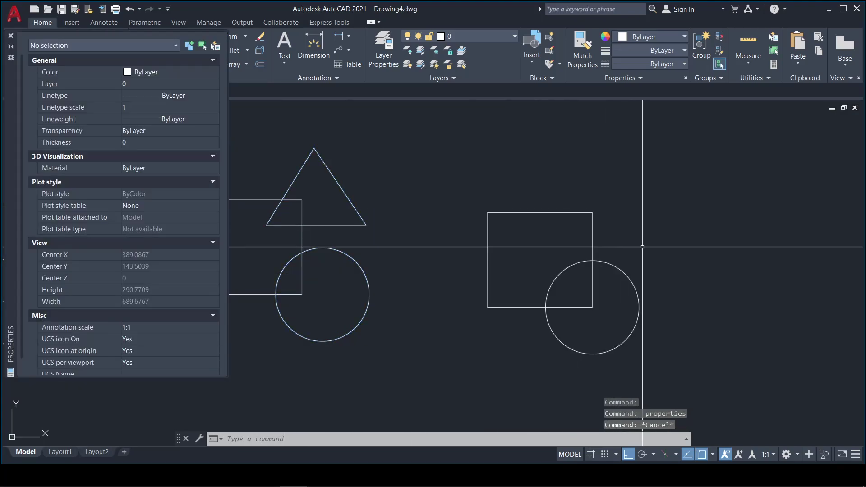
- Select the right square-and-circle group to inspect it, then deselect it
{"action": "left_click", "coordinate": [643, 203]}
{"action": "left_click", "coordinate": [560, 284]}
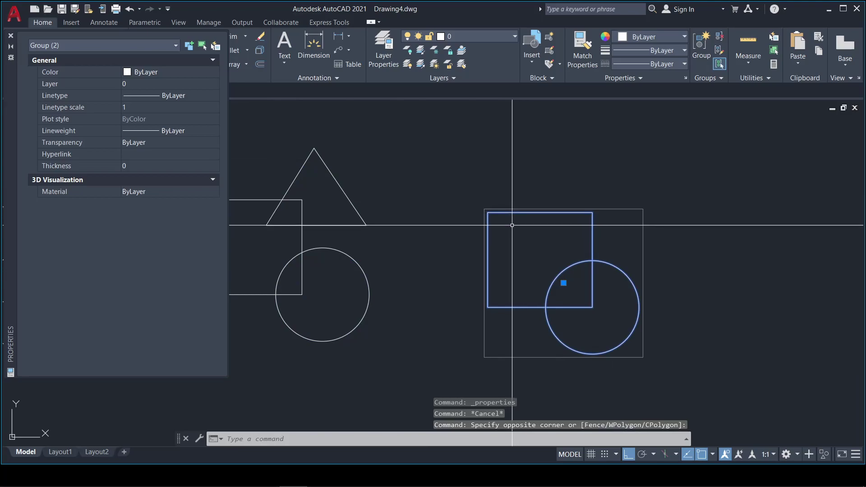
{"action": "key", "text": "Escape"}
{"action": "scroll", "coordinate": [454, 239], "scroll_direction": "down", "scroll_amount": 4}
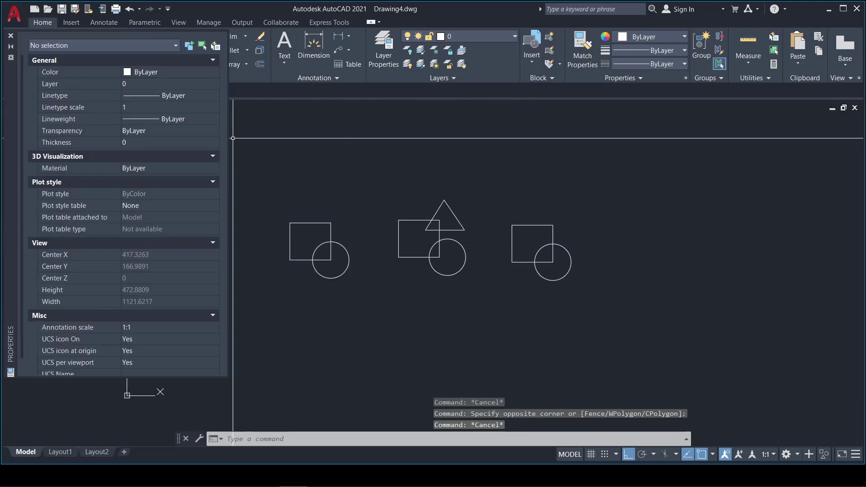
{"action": "scroll", "coordinate": [496, 199], "scroll_direction": "up", "scroll_amount": 4}
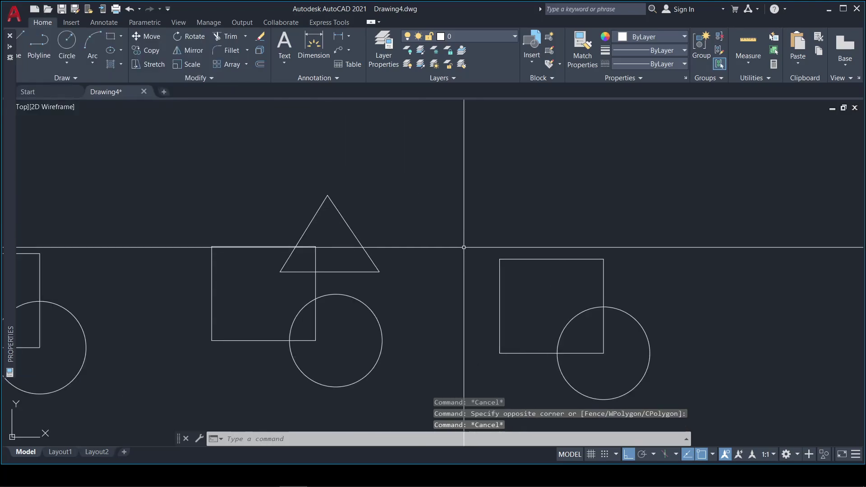
{"action": "scroll", "coordinate": [458, 246], "scroll_direction": "down", "scroll_amount": 4}
{"action": "scroll", "coordinate": [430, 245], "scroll_direction": "up", "scroll_amount": 2}
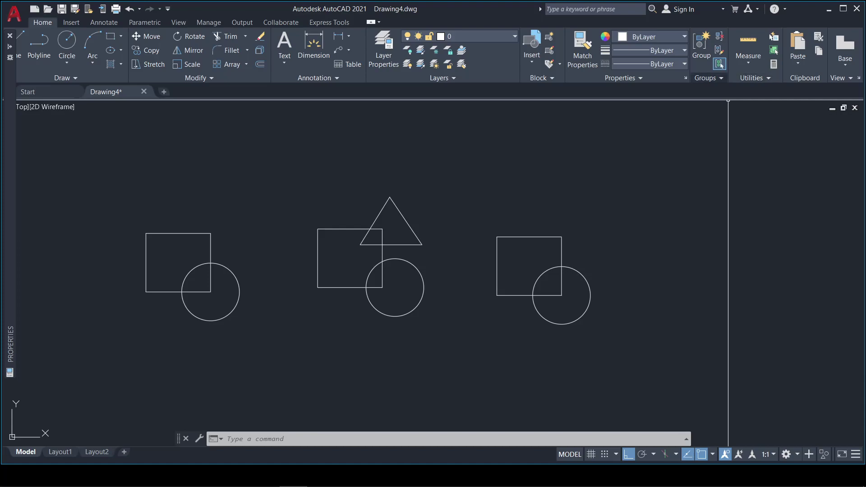
- In the Group Manager, pick group 1, clear Selectable and explode it
{"action": "left_click", "coordinate": [708, 77]}
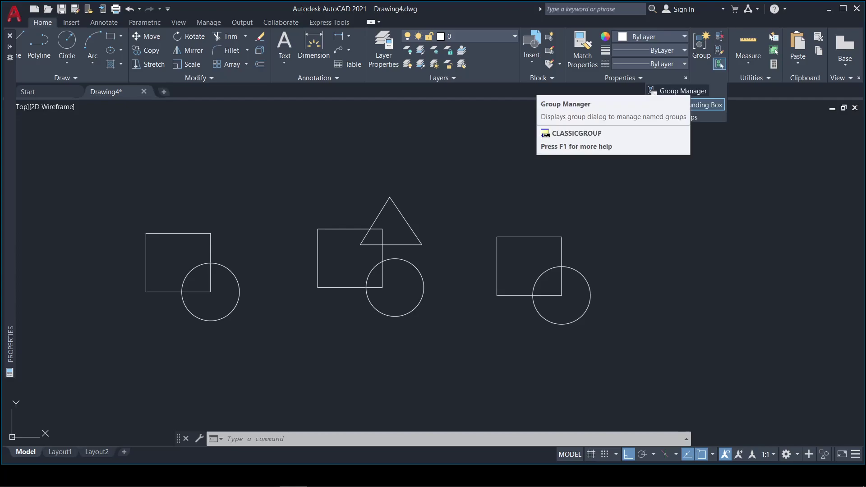
{"action": "left_click", "coordinate": [681, 90]}
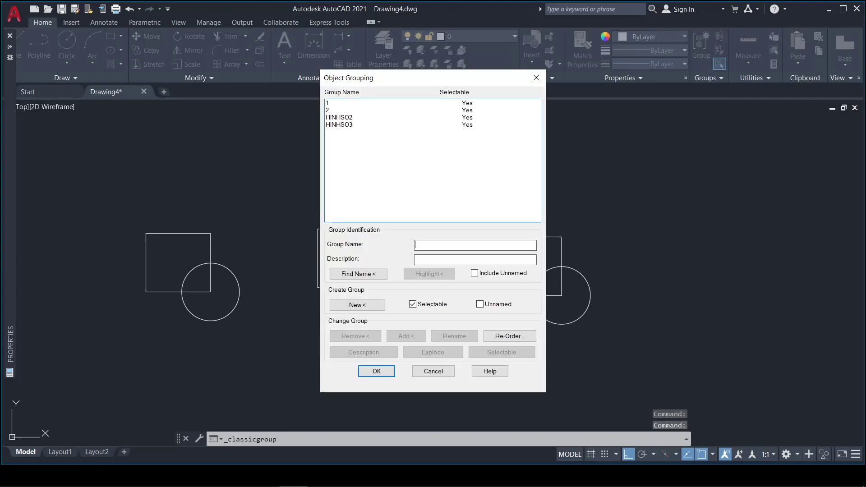
{"action": "key", "text": "shift+Tab"}
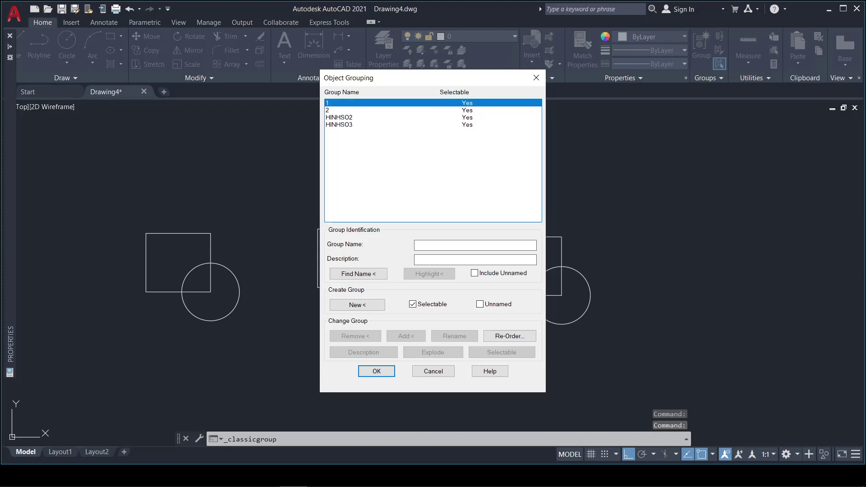
{"action": "key", "text": "Down"}
{"action": "key", "text": "Up"}
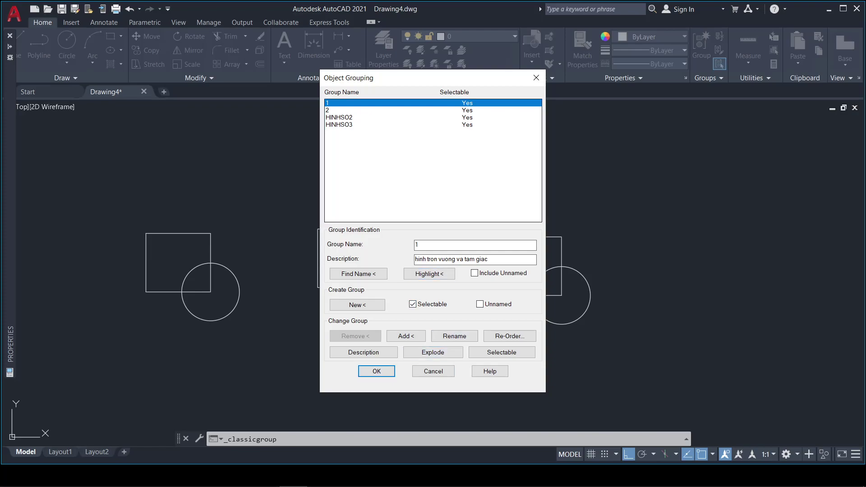
{"action": "left_click", "coordinate": [502, 352]}
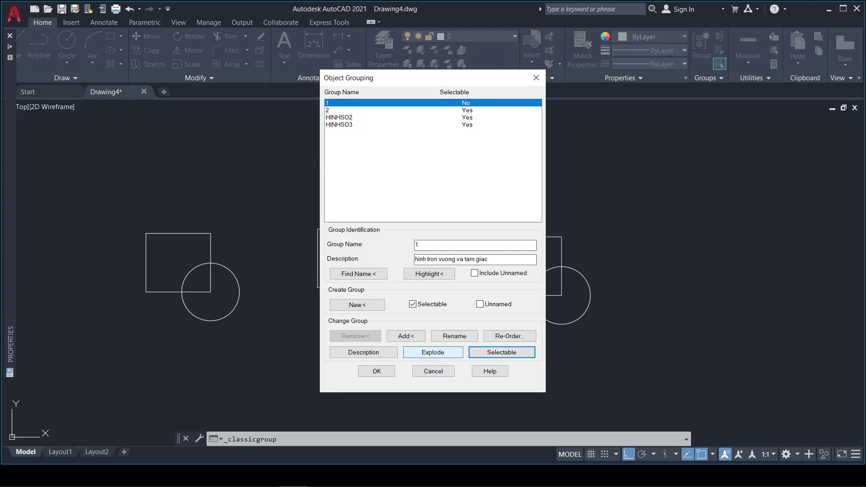
{"action": "left_click", "coordinate": [433, 352]}
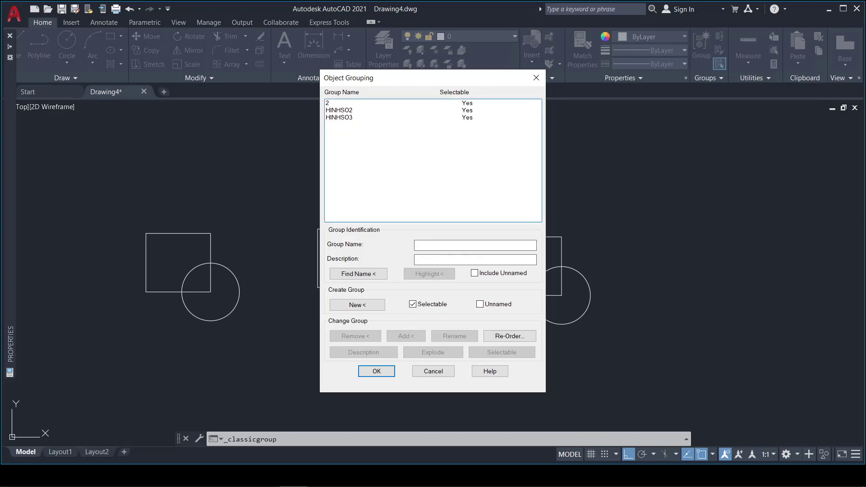
- Explode group 2 and move the group manager window aside
{"action": "left_click", "coordinate": [338, 103]}
{"action": "left_click", "coordinate": [433, 352]}
{"action": "left_click_drag", "start_coordinate": [423, 79], "coordinate": [672, 107]}
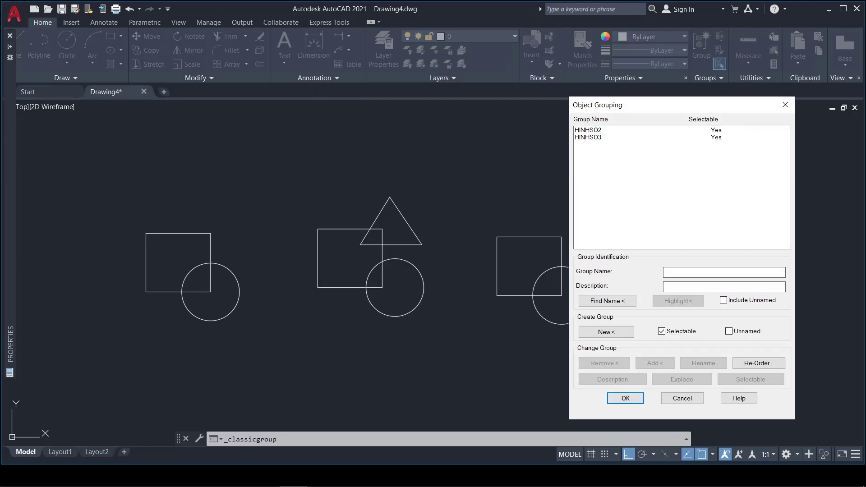
{"action": "left_click_drag", "start_coordinate": [672, 105], "coordinate": [640, 76]}
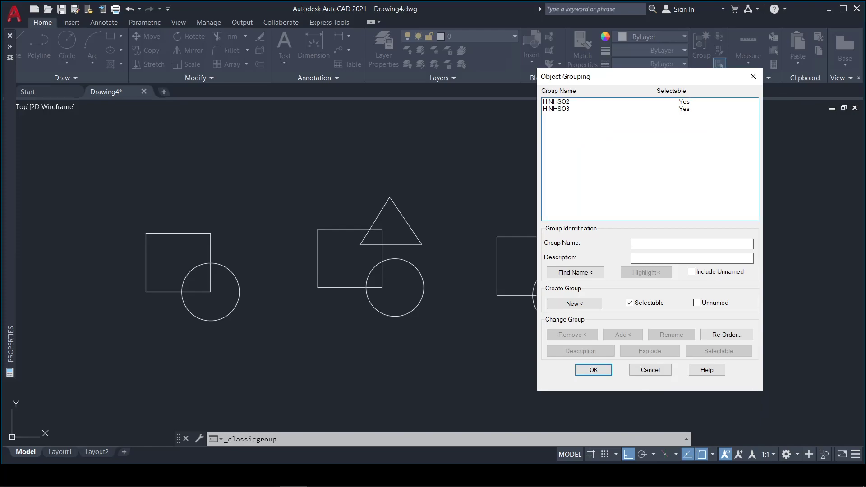
- Give HINHSO2 the description 'hình tròn, chữ nhật và tam giác' and close with OK
{"action": "left_click", "coordinate": [555, 102]}
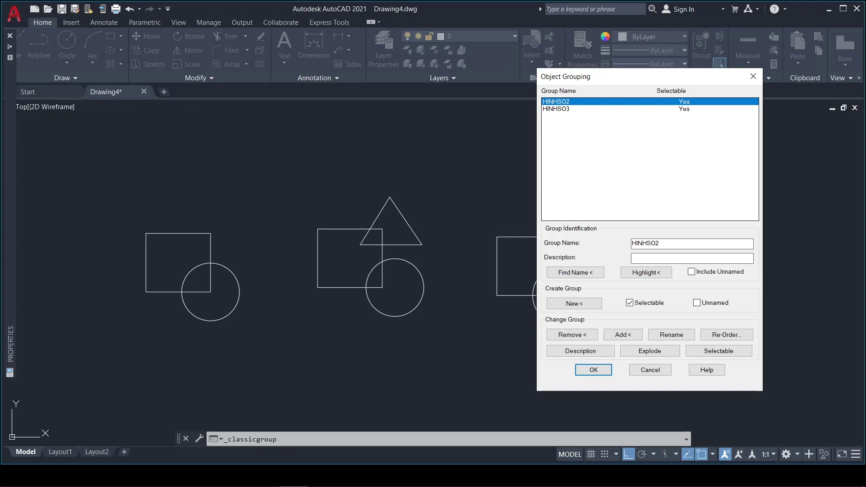
{"action": "key", "text": "Down"}
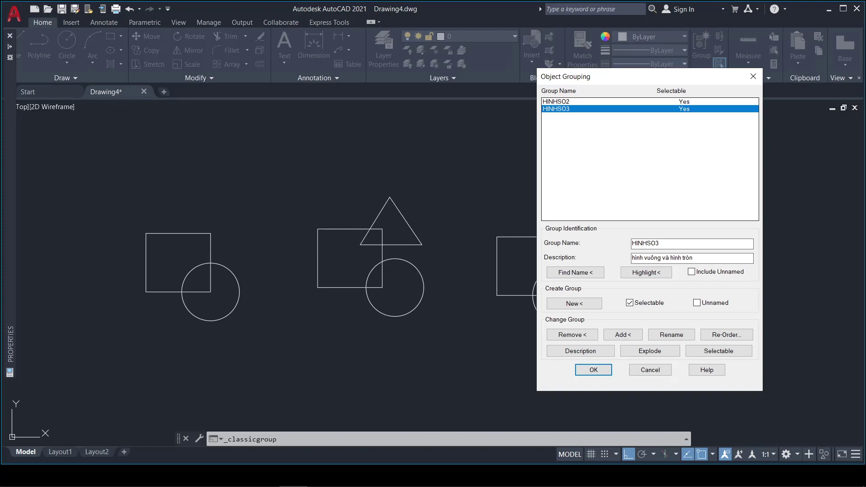
{"action": "key", "text": "Up"}
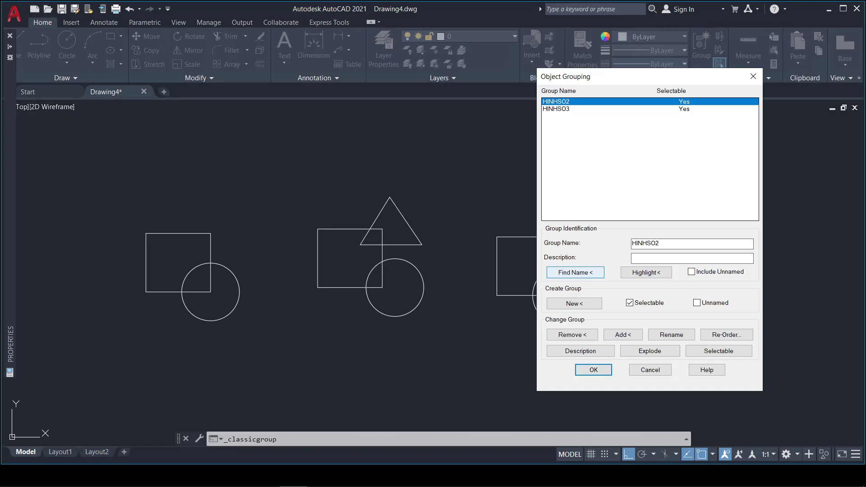
{"action": "key", "text": "Tab"}
{"action": "type", "text": "hình tròn, chữ nhật và tam giác"}
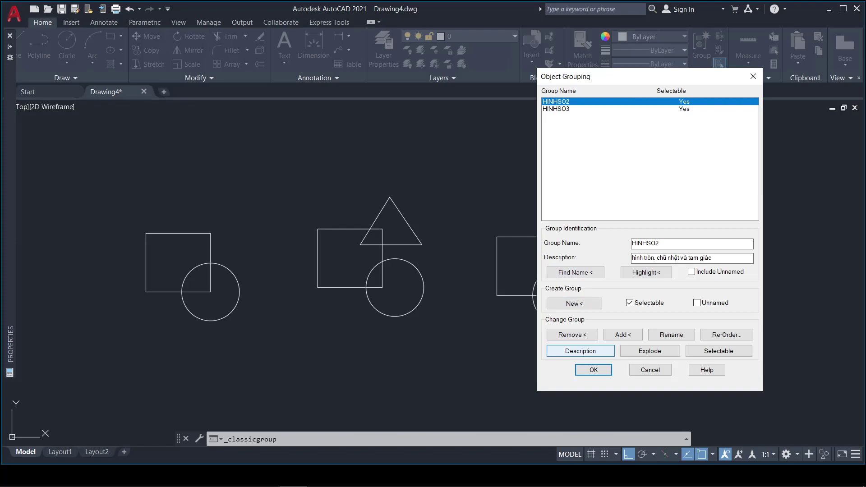
{"action": "left_click", "coordinate": [580, 351]}
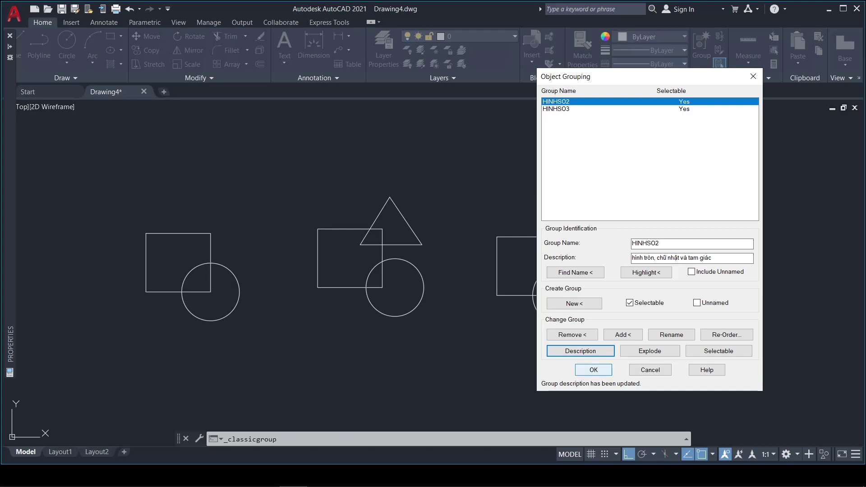
{"action": "left_click", "coordinate": [593, 370]}
{"action": "left_click", "coordinate": [422, 275]}
{"action": "left_click", "coordinate": [397, 232]}
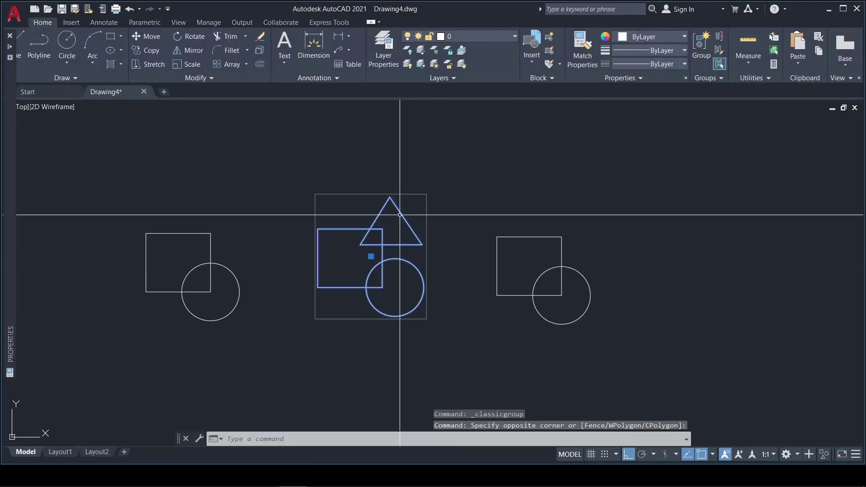
{"action": "key", "text": "Escape"}
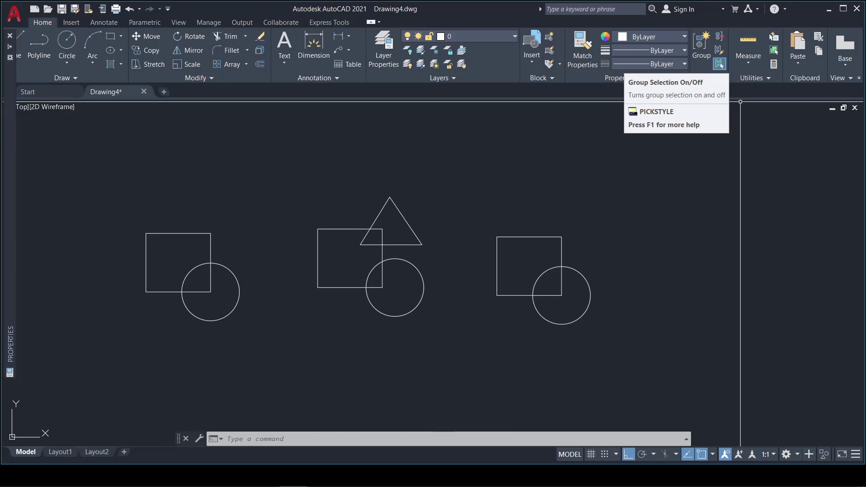
{"action": "left_click", "coordinate": [397, 232]}
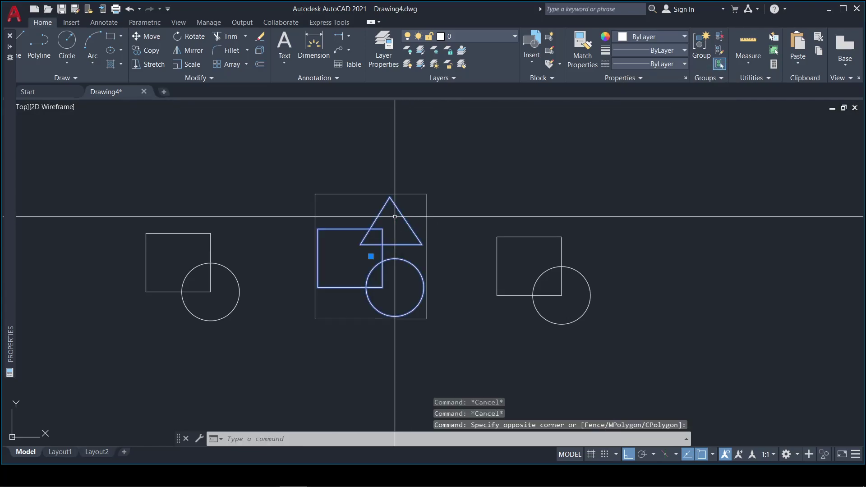
{"action": "key", "text": "Escape"}
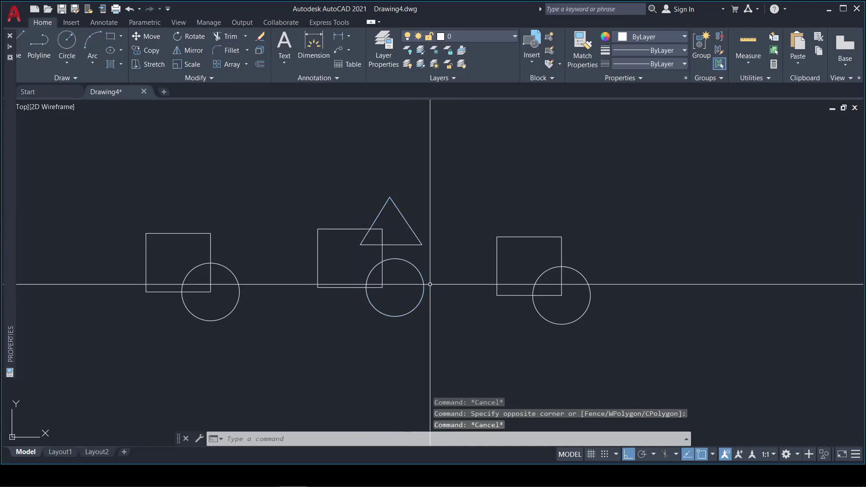
{"action": "type", "text": "s"}
{"action": "key", "text": "Return"}
{"action": "left_click", "coordinate": [387, 253]}
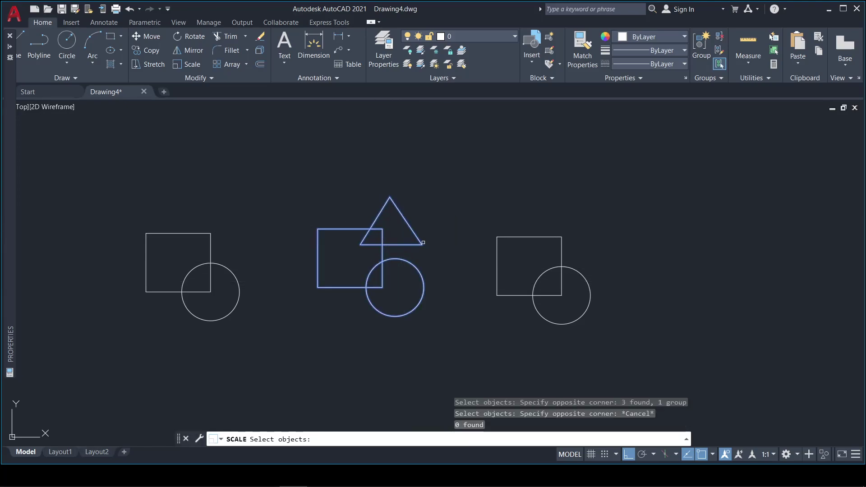
{"action": "key", "text": "Return"}
{"action": "key", "text": "Escape"}
{"action": "key", "text": "Escape"}
{"action": "type", "text": "sc"}
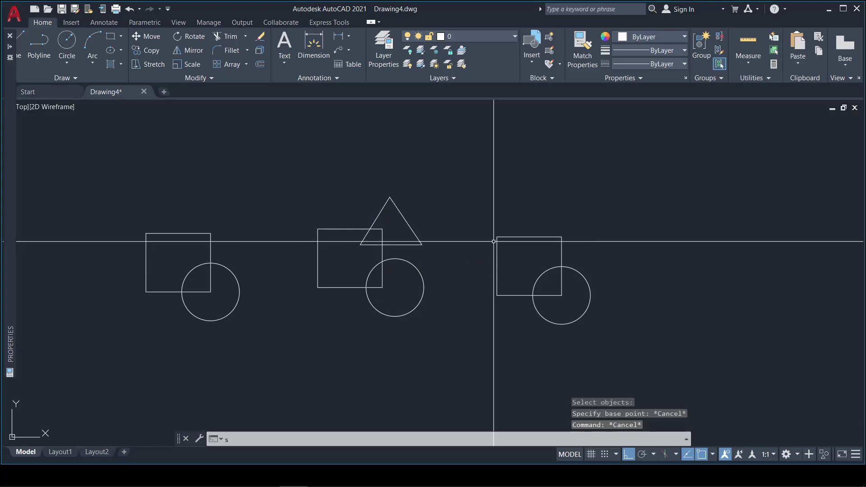
{"action": "key", "text": "Return"}
{"action": "left_click_drag", "start_coordinate": [439, 235], "coordinate": [406, 252]}
{"action": "key", "text": "Return"}
{"action": "left_click", "coordinate": [422, 244]}
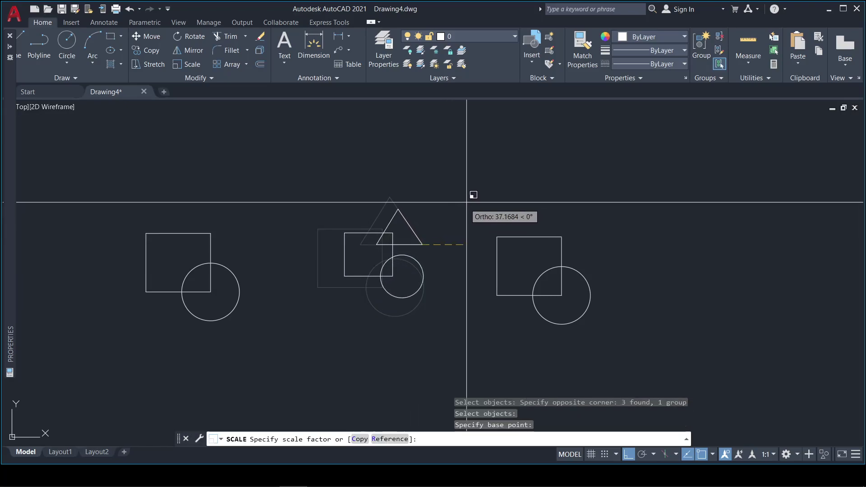
{"action": "key", "text": "Escape"}
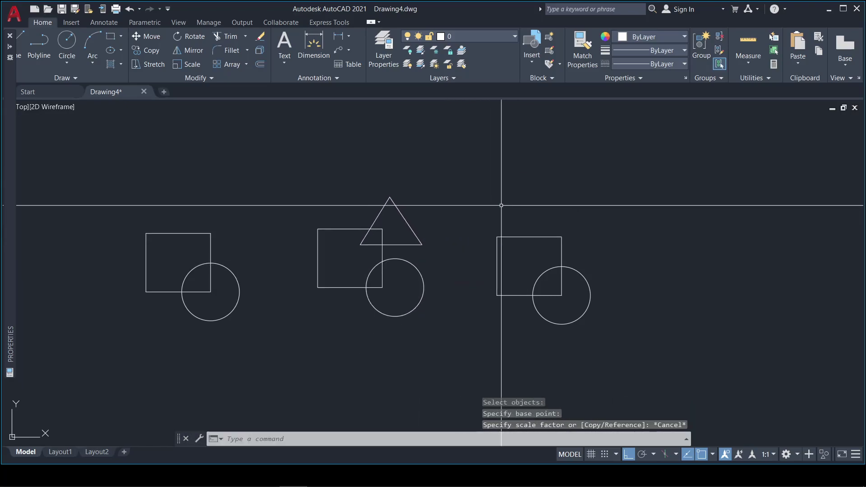
{"action": "type", "text": "m"}
{"action": "key", "text": "Return"}
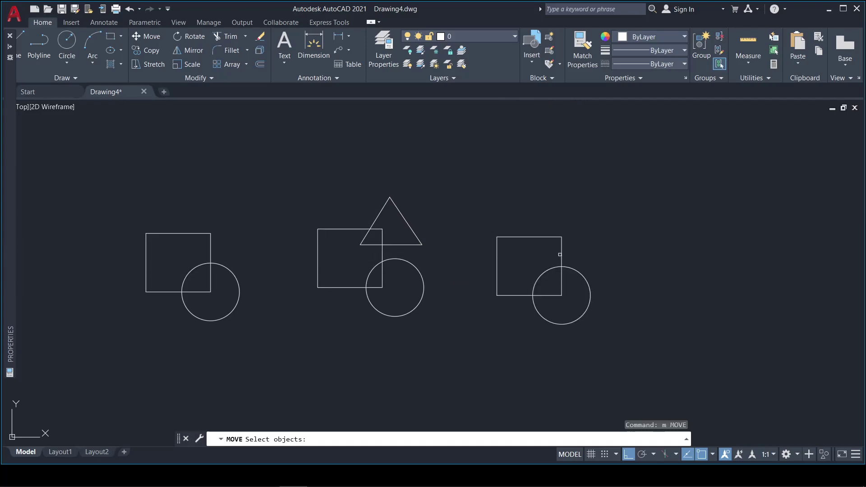
{"action": "left_click", "coordinate": [588, 252]}
{"action": "left_click", "coordinate": [546, 270]}
{"action": "key", "text": "Return"}
{"action": "left_click", "coordinate": [609, 249]}
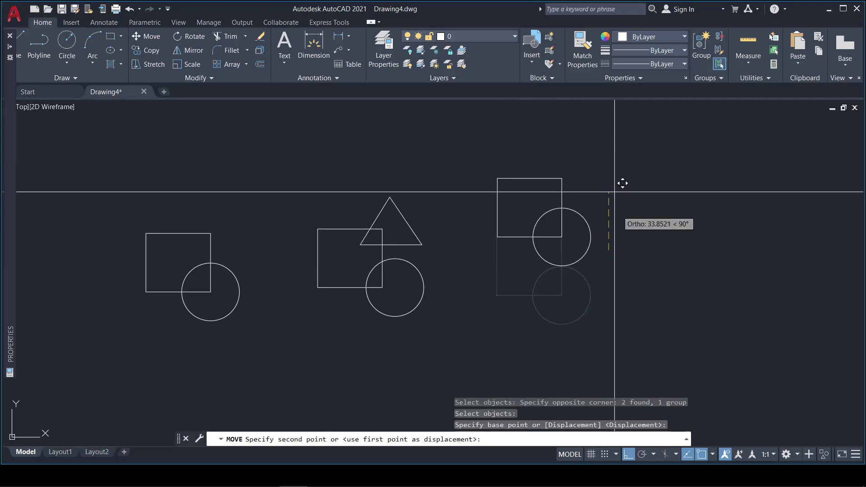
{"action": "key", "text": "Escape"}
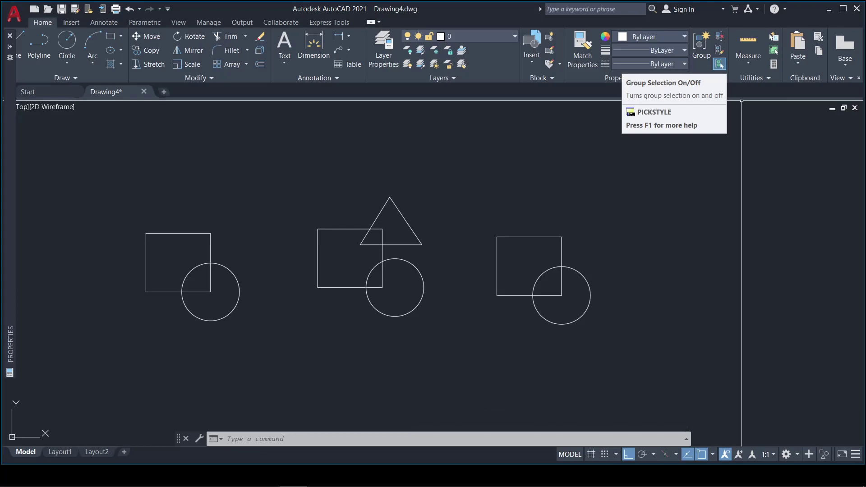
- Turn off group selection and select the right square, middle shapes and right circle individually
{"action": "left_click", "coordinate": [720, 65]}
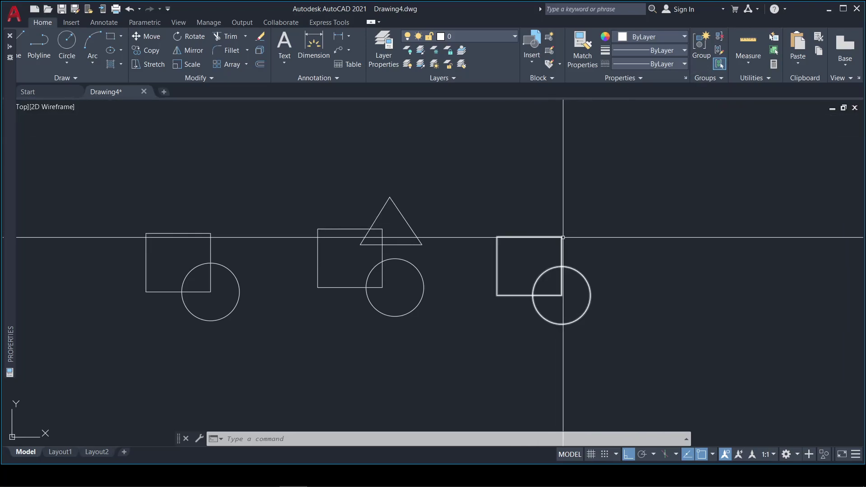
{"action": "left_click", "coordinate": [561, 236]}
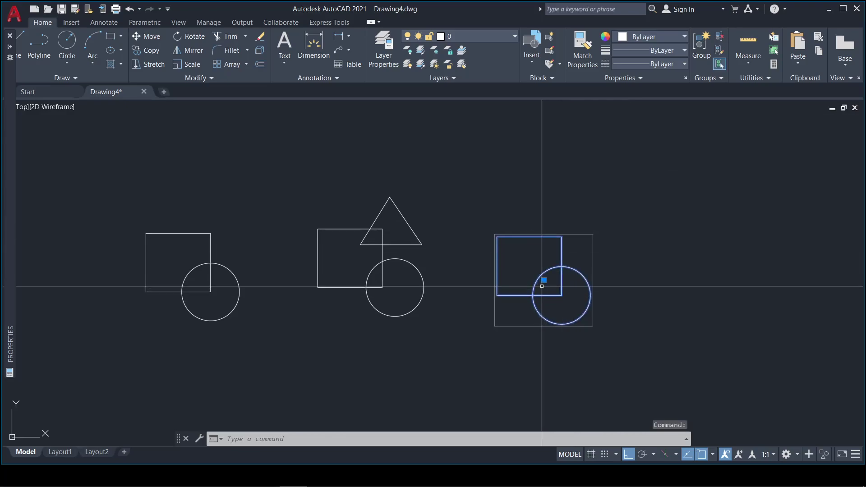
{"action": "key", "text": "Escape"}
{"action": "left_click", "coordinate": [409, 228]}
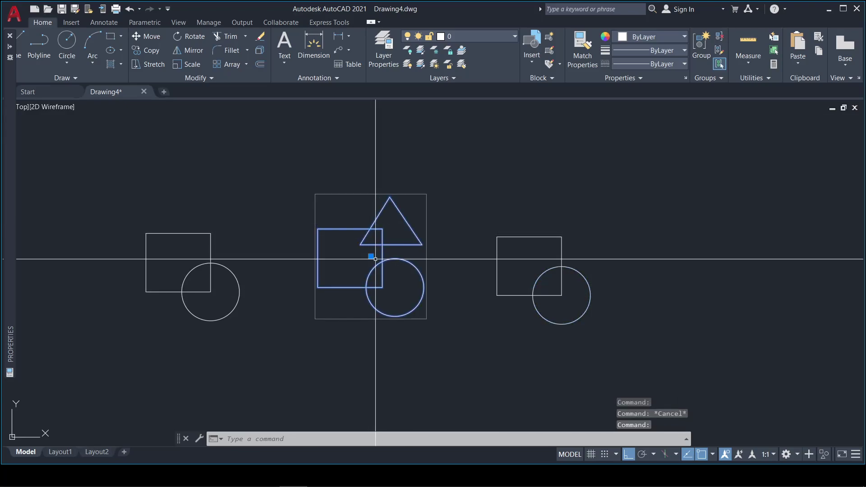
{"action": "key", "text": "Escape"}
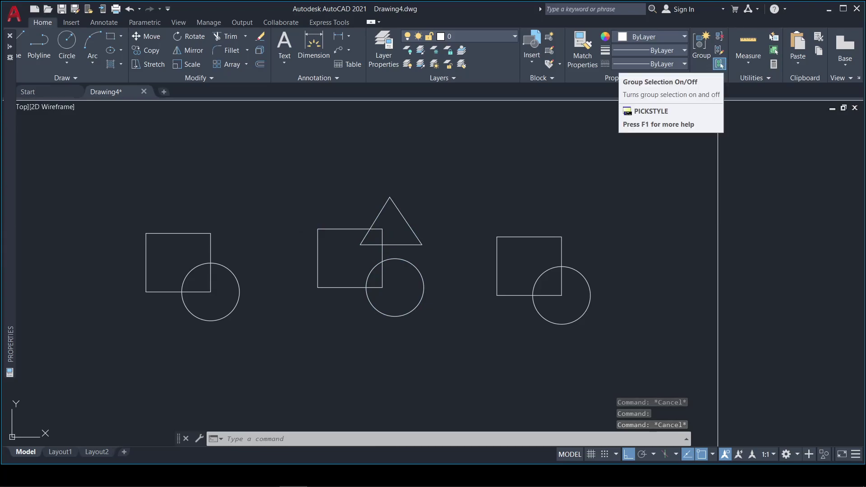
{"action": "left_click", "coordinate": [555, 238]}
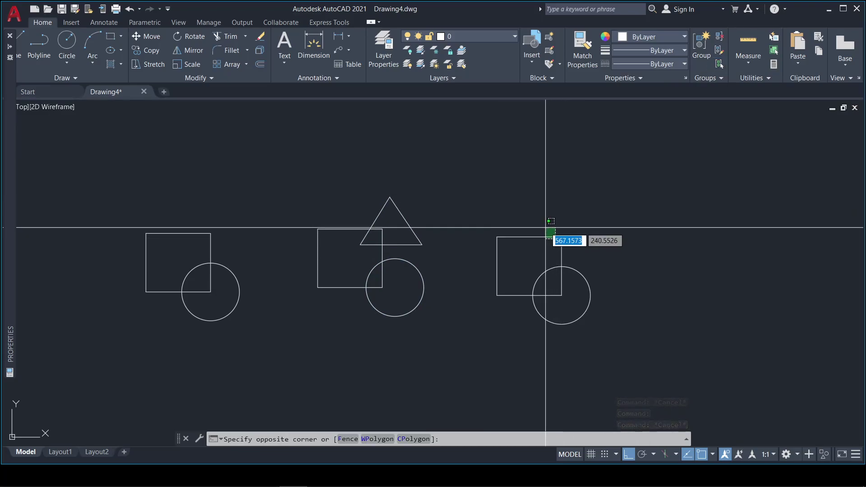
{"action": "key", "text": "Escape"}
{"action": "left_click", "coordinate": [582, 275]}
{"action": "key", "text": "Escape"}
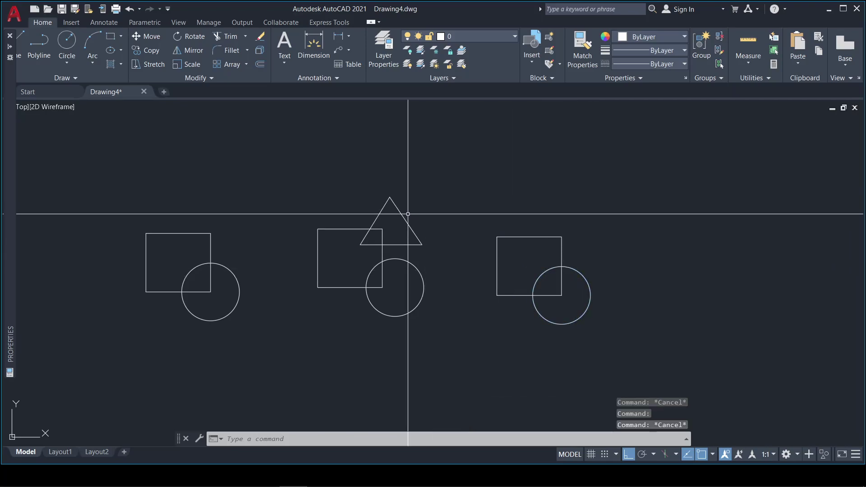
- Select the triangle and the middle circle each on their own
{"action": "left_click", "coordinate": [390, 194]}
{"action": "left_click", "coordinate": [349, 226]}
{"action": "key", "text": "Escape"}
{"action": "left_click", "coordinate": [294, 218]}
{"action": "key", "text": "Escape"}
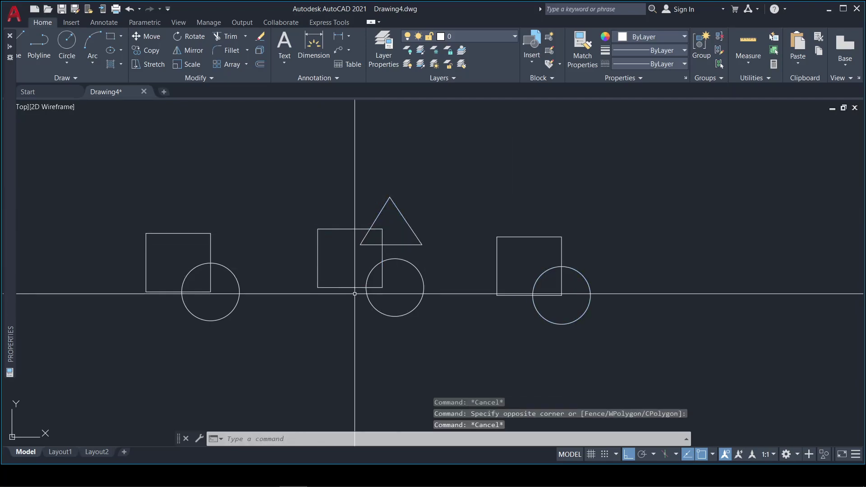
{"action": "left_click", "coordinate": [361, 253]}
{"action": "left_click", "coordinate": [430, 319]}
{"action": "key", "text": "Escape"}
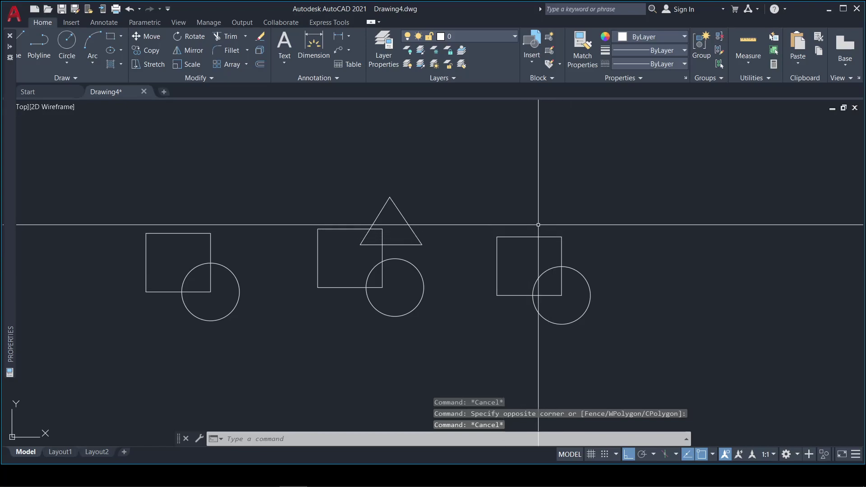
- Stretch the right square's top edge upward to make it taller
{"action": "type", "text": "s"}
{"action": "key", "text": "Return"}
{"action": "left_click", "coordinate": [589, 244]}
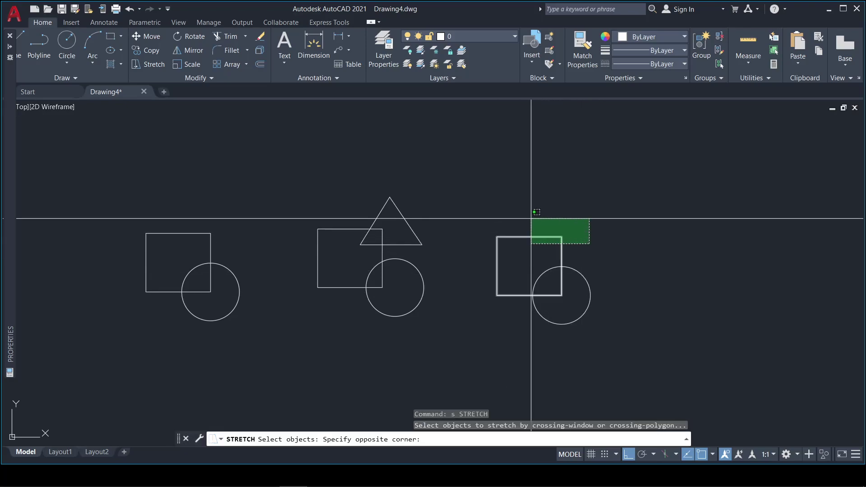
{"action": "left_click", "coordinate": [474, 209]}
{"action": "key", "text": "Return"}
{"action": "left_click", "coordinate": [576, 222]}
{"action": "left_click", "coordinate": [580, 181]}
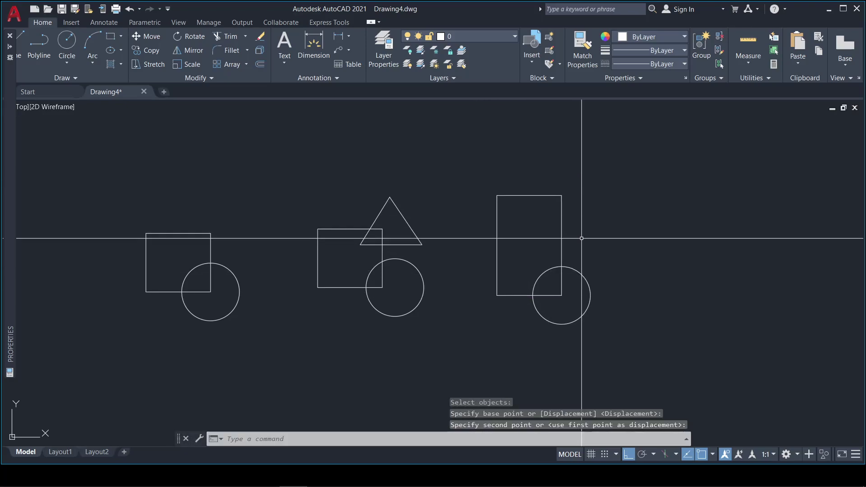
{"action": "key", "text": "Escape"}
- Scale the right circle larger about its centre
{"action": "type", "text": "sc"}
{"action": "key", "text": "Return"}
{"action": "left_click", "coordinate": [611, 282]}
{"action": "left_click", "coordinate": [579, 293]}
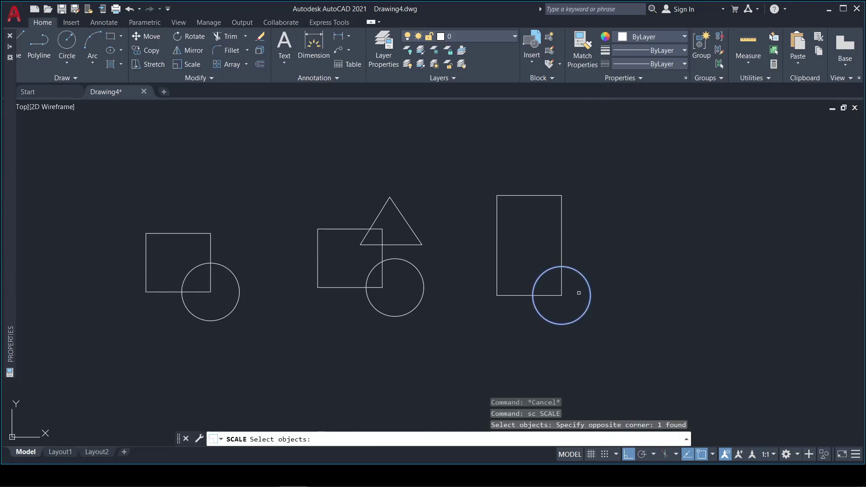
{"action": "key", "text": "Return"}
{"action": "left_click", "coordinate": [561, 295]}
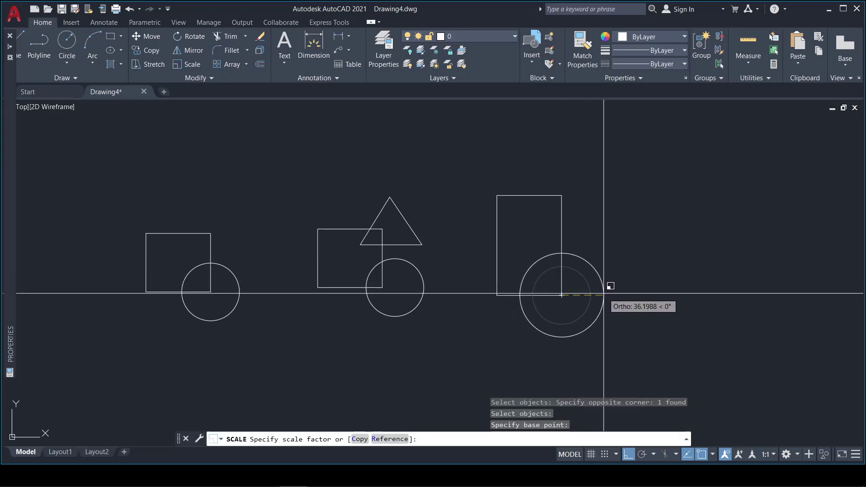
{"action": "left_click", "coordinate": [602, 293]}
- Drag the triangle's apex grip upward to make it taller
{"action": "left_click", "coordinate": [411, 195]}
{"action": "left_click", "coordinate": [373, 212]}
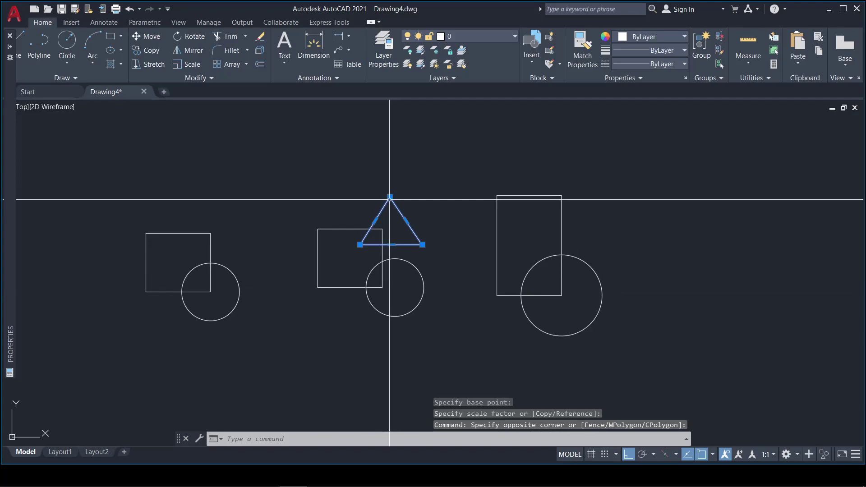
{"action": "left_click", "coordinate": [390, 198]}
{"action": "left_click", "coordinate": [390, 156]}
{"action": "key", "text": "Escape"}
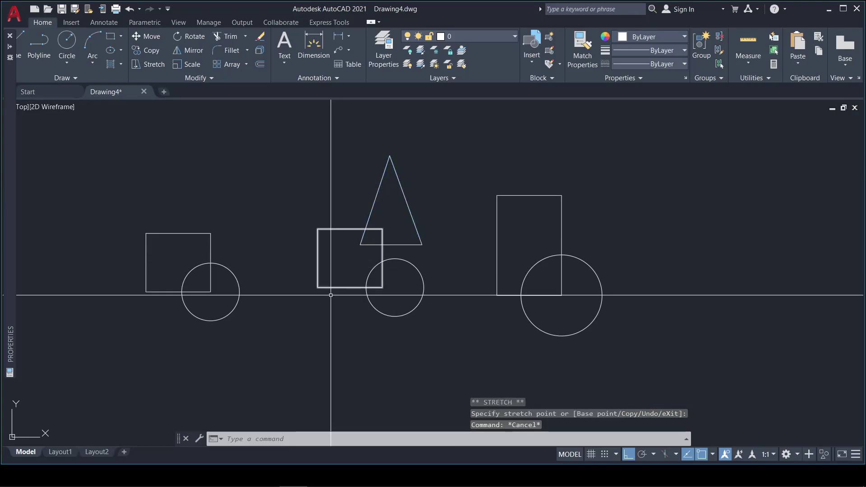
- Stretch the middle rectangle's left edge further left
{"action": "type", "text": "s"}
{"action": "key", "text": "Return"}
{"action": "left_click", "coordinate": [332, 315]}
{"action": "left_click", "coordinate": [316, 207]}
{"action": "key", "text": "Return"}
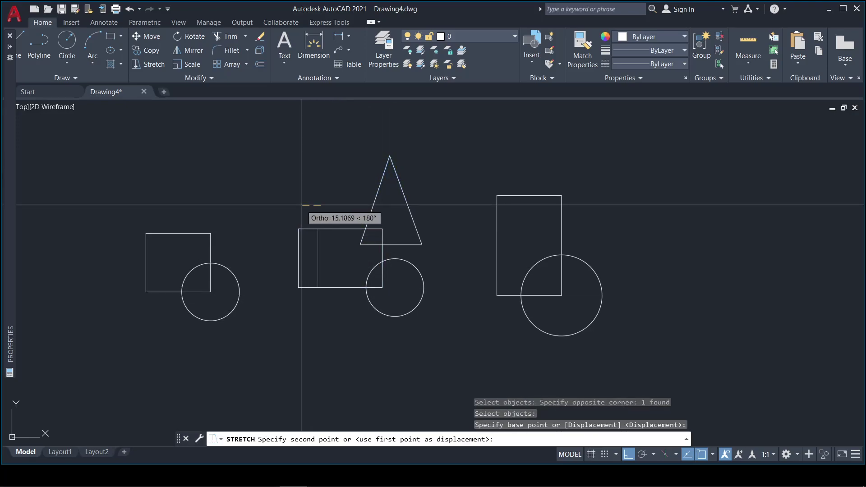
{"action": "left_click", "coordinate": [291, 203]}
{"action": "key", "text": "Escape"}
- Enlarge the middle circle by dragging its edge grip outward
{"action": "left_click", "coordinate": [428, 297]}
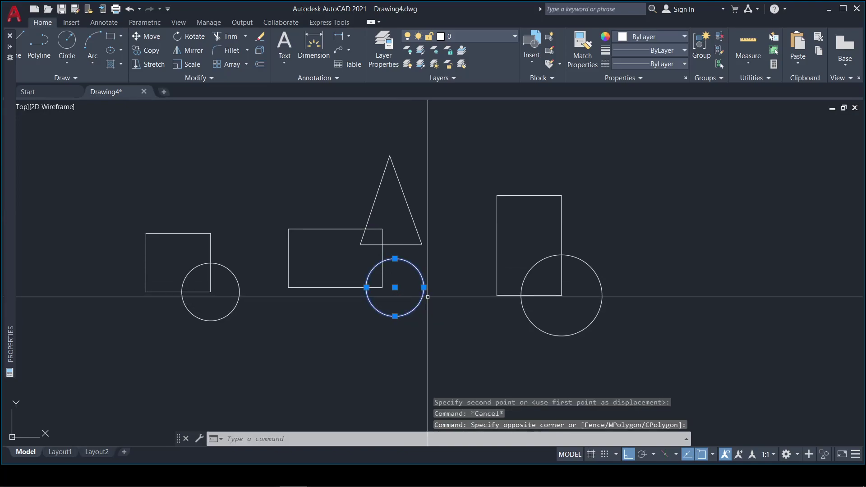
{"action": "left_click", "coordinate": [424, 287]}
{"action": "left_click", "coordinate": [432, 287]}
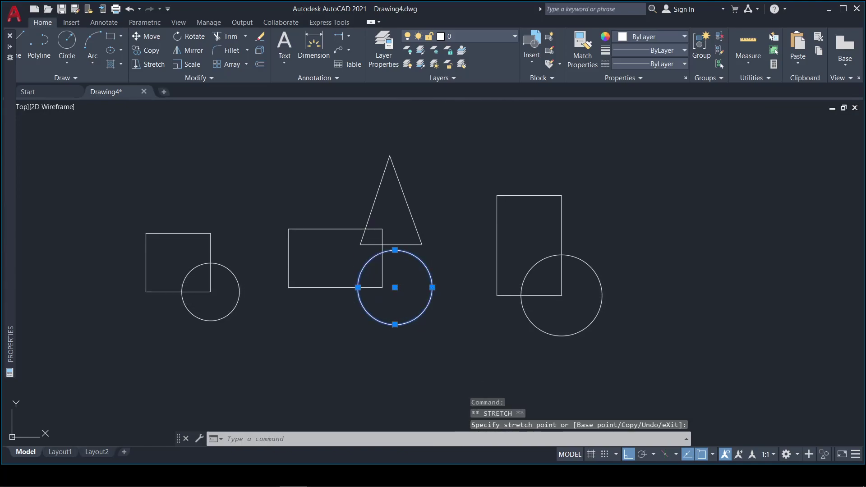
{"action": "key", "text": "Escape"}
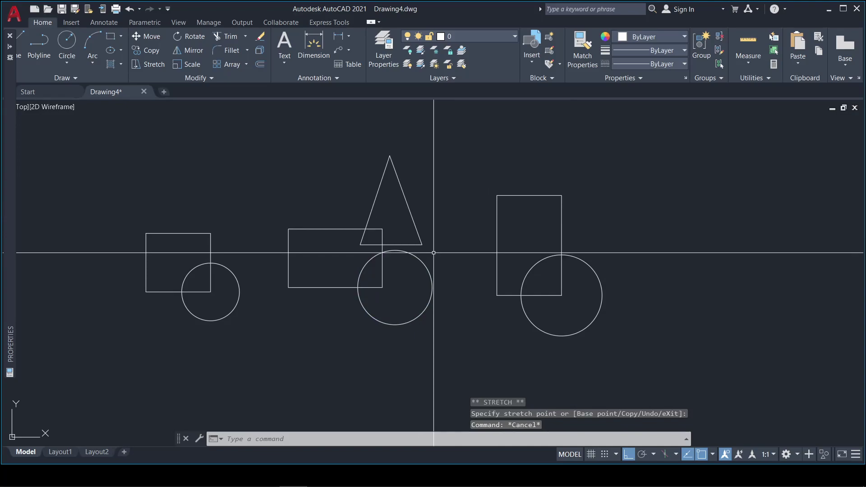
- Move the right rectangle and circle together to the right
{"action": "type", "text": "m"}
{"action": "key", "text": "Return"}
{"action": "left_click", "coordinate": [631, 304]}
{"action": "left_click", "coordinate": [522, 219]}
{"action": "key", "text": "Return"}
{"action": "left_click", "coordinate": [601, 215]}
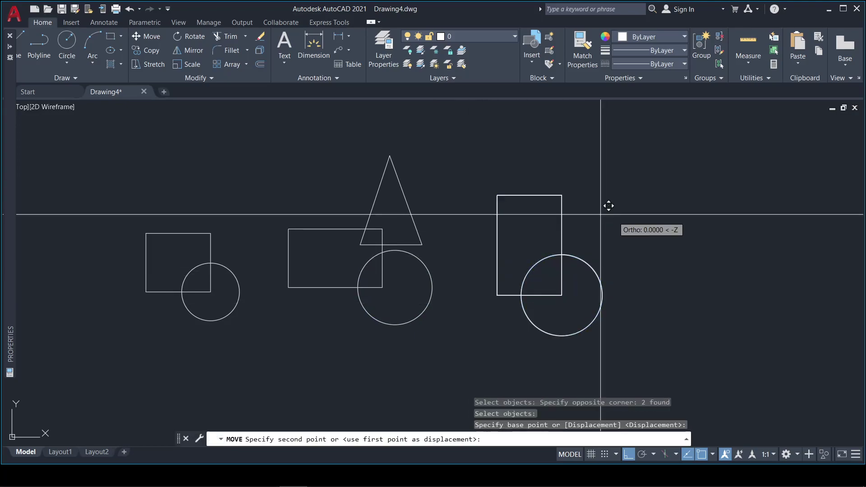
{"action": "left_click", "coordinate": [701, 214]}
- Move the right rectangle alone back to the left of the circle
{"action": "key", "text": "Return"}
{"action": "left_click", "coordinate": [591, 185]}
{"action": "left_click", "coordinate": [677, 307]}
{"action": "key", "text": "Return"}
{"action": "left_click", "coordinate": [755, 178]}
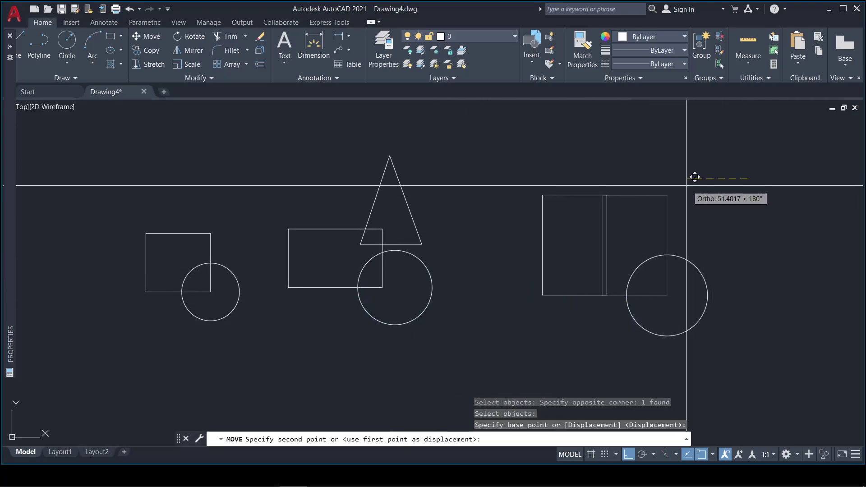
{"action": "left_click", "coordinate": [695, 177]}
- Move the triangle by itself to the left over the middle rectangle
{"action": "key", "text": "Return"}
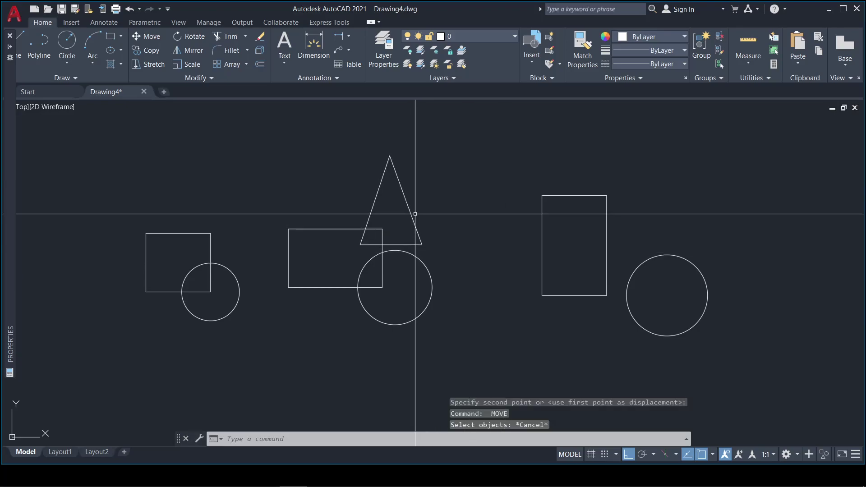
{"action": "left_click", "coordinate": [423, 185]}
{"action": "left_click", "coordinate": [397, 212]}
{"action": "key", "text": "Return"}
{"action": "left_click", "coordinate": [445, 147]}
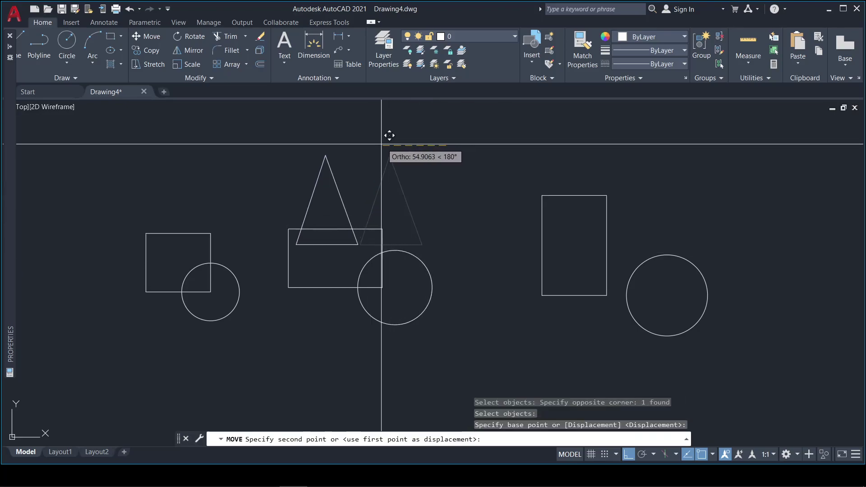
{"action": "left_click", "coordinate": [381, 147]}
{"action": "key", "text": "Escape"}
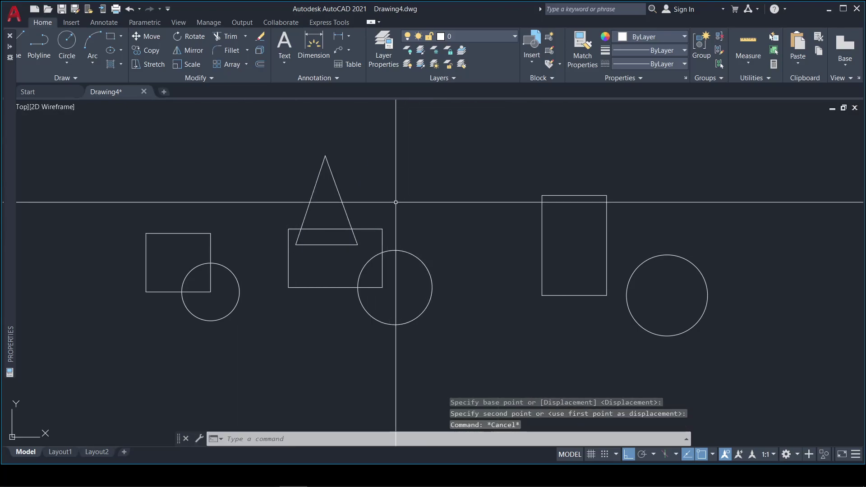
{"action": "left_click", "coordinate": [355, 198]}
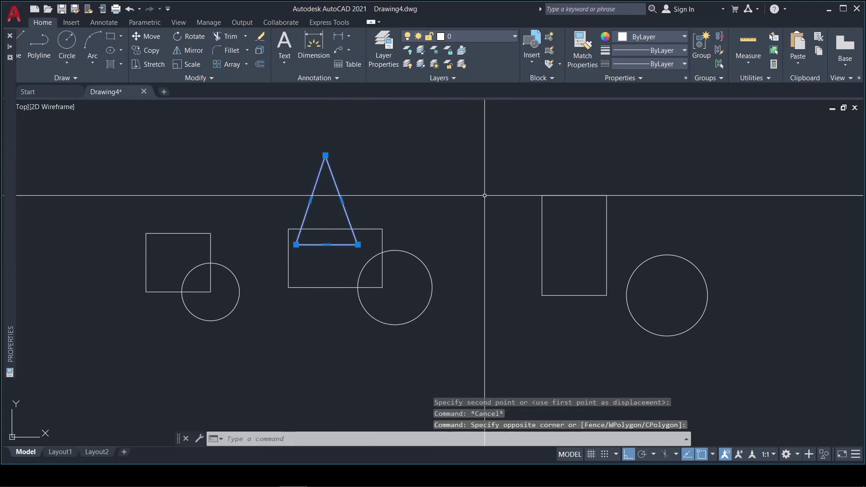
{"action": "key", "text": "Escape"}
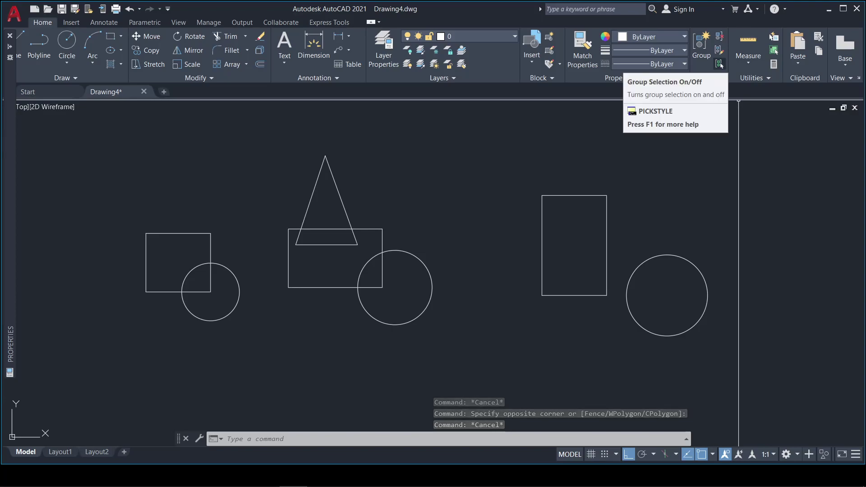
- Turn group selection back on and shift the right rectangle-and-circle group upward
{"action": "left_click", "coordinate": [720, 64]}
{"action": "left_click", "coordinate": [588, 195]}
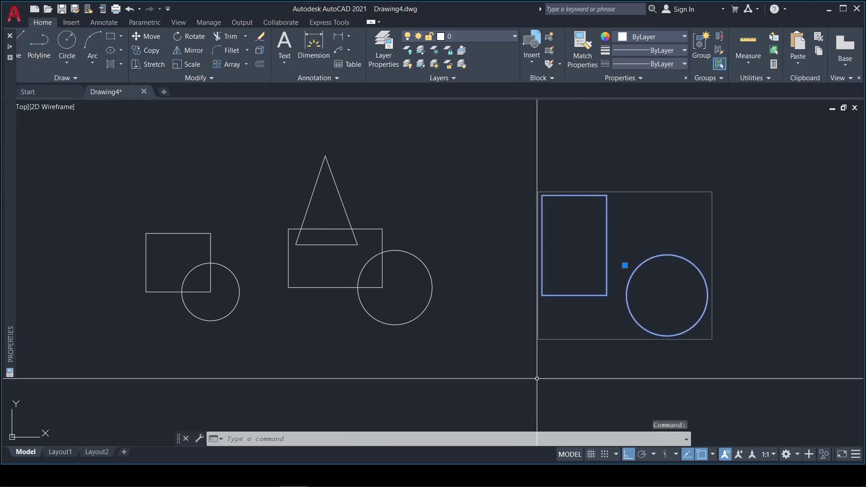
{"action": "left_click", "coordinate": [624, 265]}
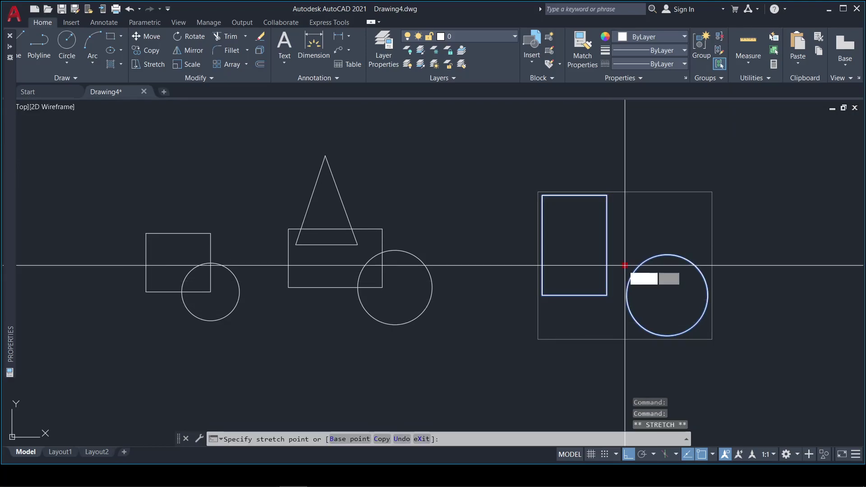
{"action": "left_click", "coordinate": [624, 211]}
{"action": "key", "text": "Escape"}
- Shift the triangle-rectangle-circle group further to the right
{"action": "left_click", "coordinate": [415, 251]}
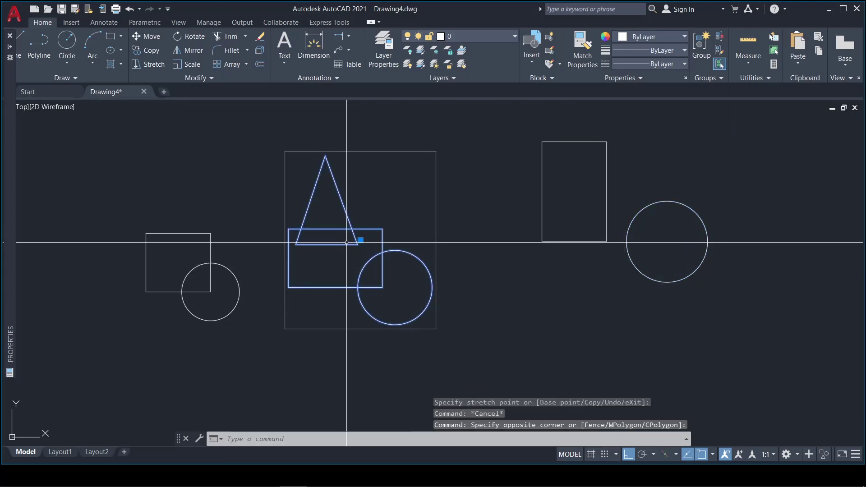
{"action": "left_click", "coordinate": [359, 240]}
{"action": "left_click", "coordinate": [423, 241]}
{"action": "key", "text": "Escape"}
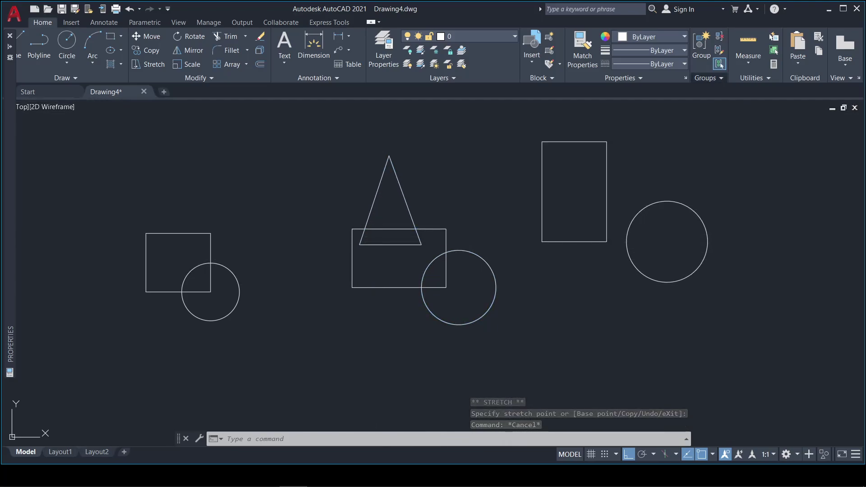
- Open the extra group options, reselect the right group, then clear the selection
{"action": "left_click", "coordinate": [706, 78]}
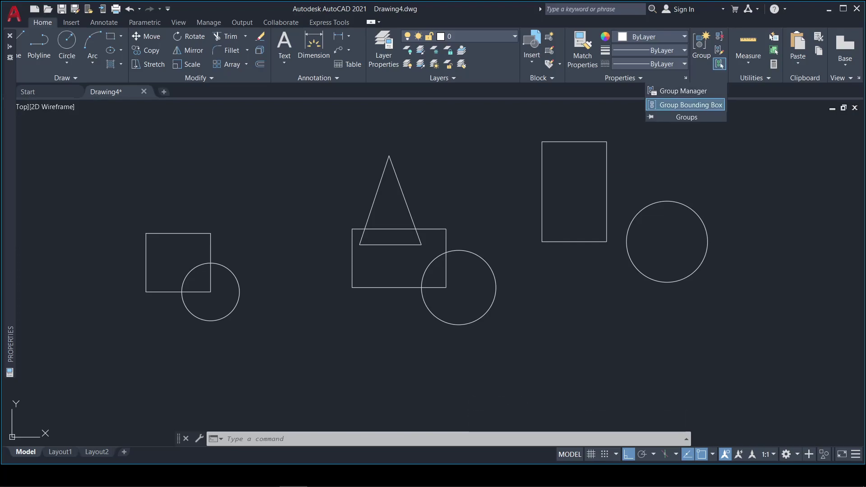
{"action": "left_click_drag", "start_coordinate": [615, 196], "coordinate": [600, 190]}
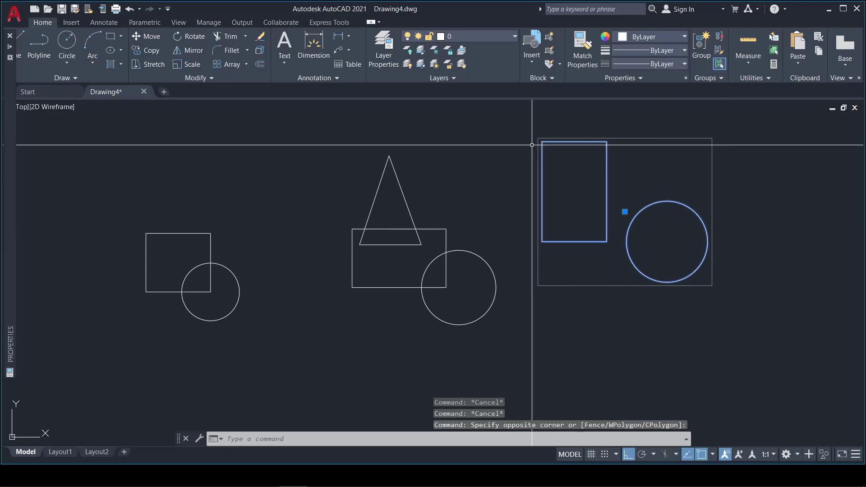
{"action": "key", "text": "Escape"}
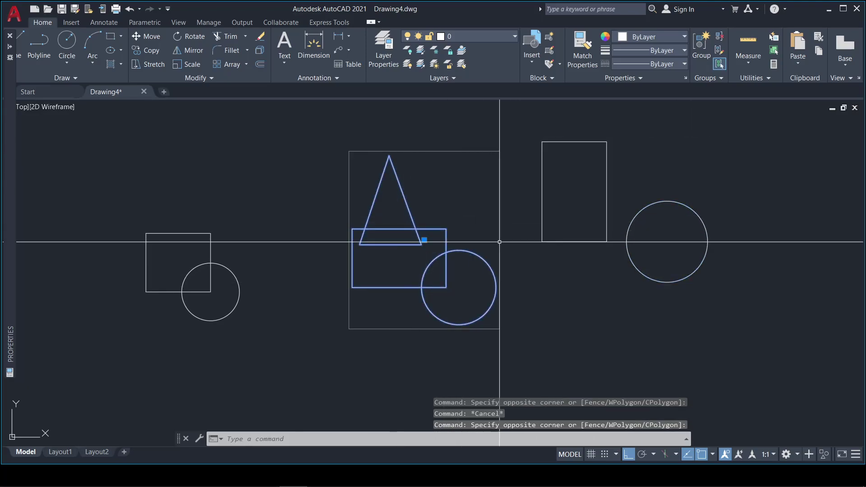
{"action": "key", "text": "Escape"}
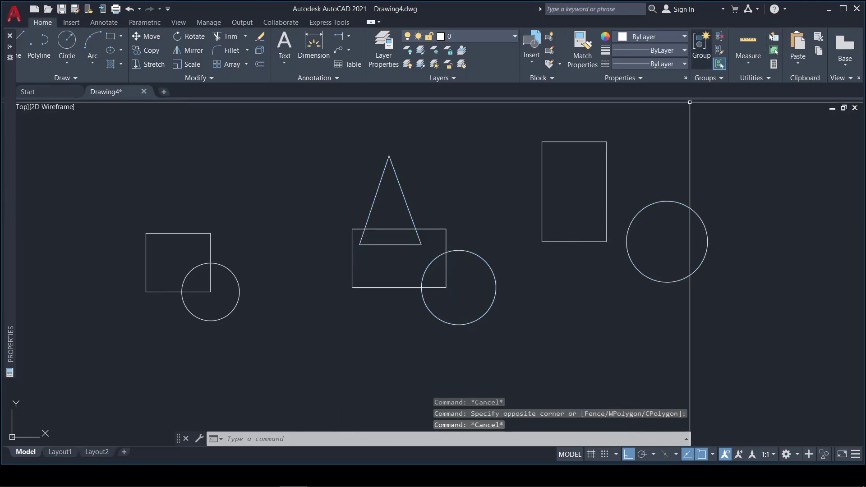
{"action": "left_click", "coordinate": [705, 78]}
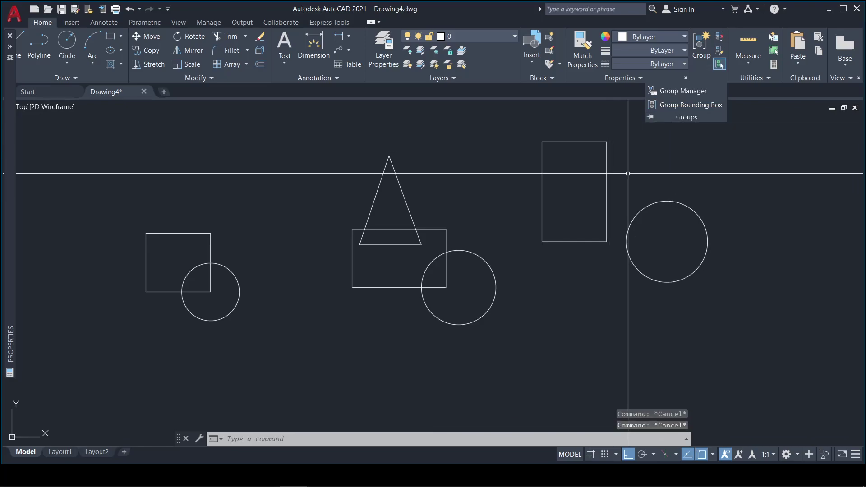
- Widen the right rectangle on both sides and enlarge its circle using grips
{"action": "left_click_drag", "start_coordinate": [626, 174], "coordinate": [567, 244]}
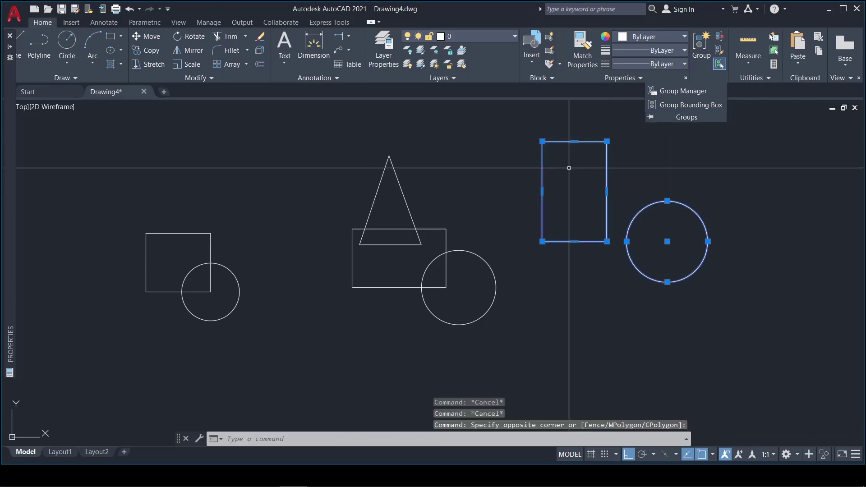
{"action": "left_click", "coordinate": [542, 191]}
{"action": "left_click", "coordinate": [512, 194]}
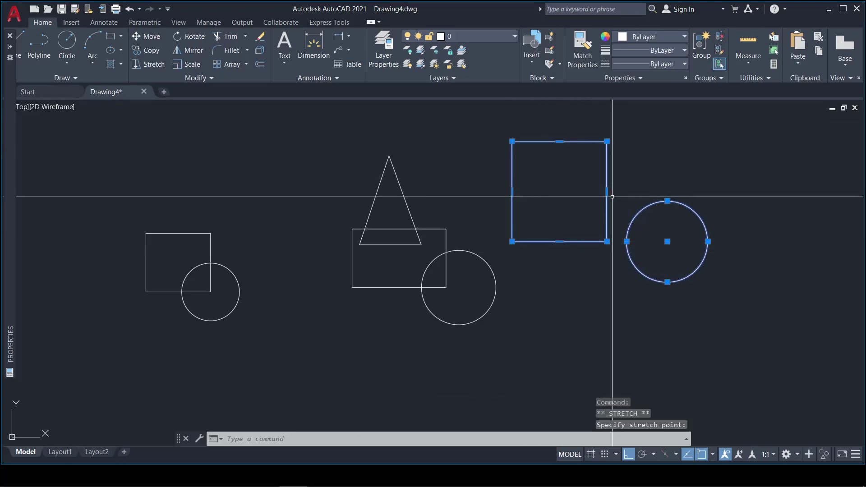
{"action": "left_click", "coordinate": [607, 191]}
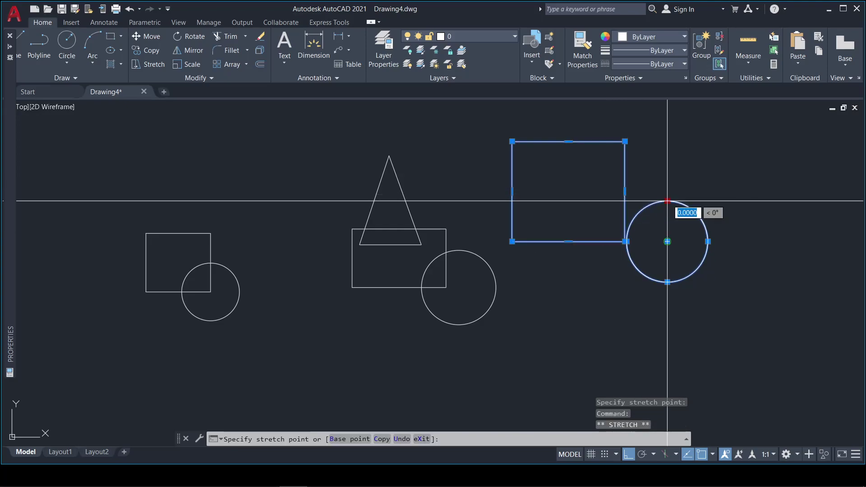
{"action": "left_click", "coordinate": [667, 182]}
{"action": "key", "text": "Escape"}
- Move the triangle, rectangle and circle group up and to the left with MOVE
{"action": "left_click_drag", "start_coordinate": [347, 226], "coordinate": [501, 329]}
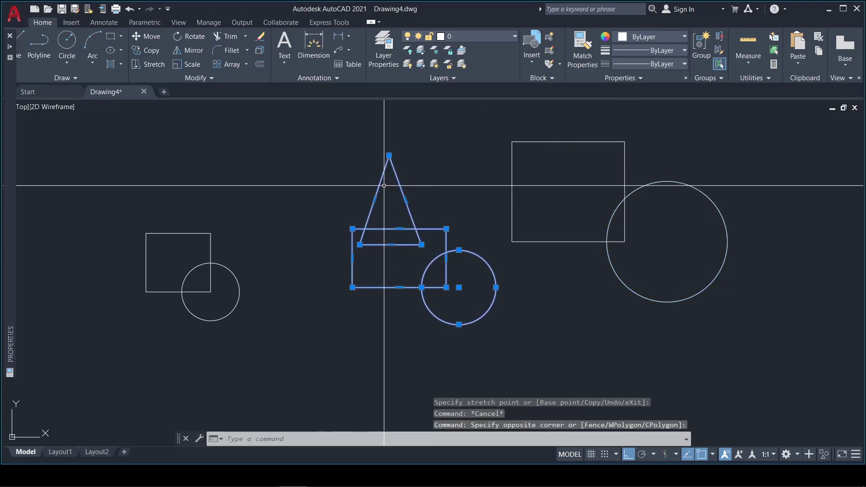
{"action": "key", "text": "Escape"}
{"action": "left_click", "coordinate": [398, 187]}
{"action": "left_click", "coordinate": [429, 200]}
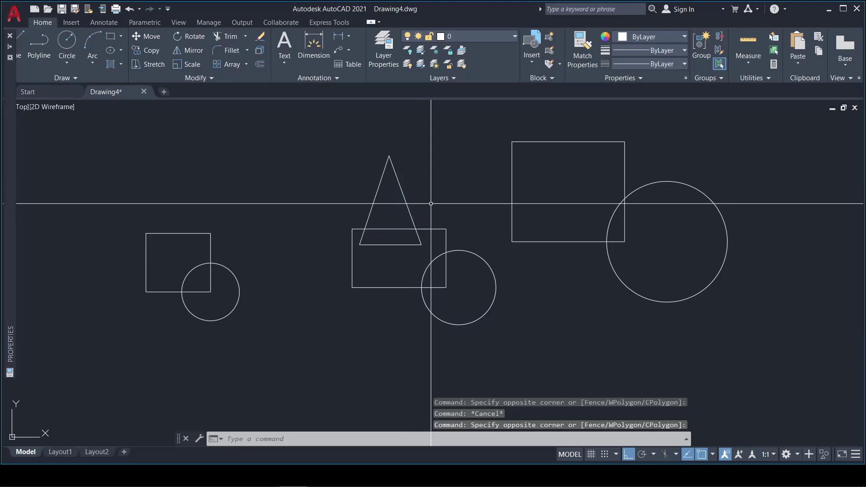
{"action": "type", "text": "m"}
{"action": "key", "text": "Return"}
{"action": "left_click", "coordinate": [435, 164]}
{"action": "left_click", "coordinate": [409, 189]}
{"action": "key", "text": "Return"}
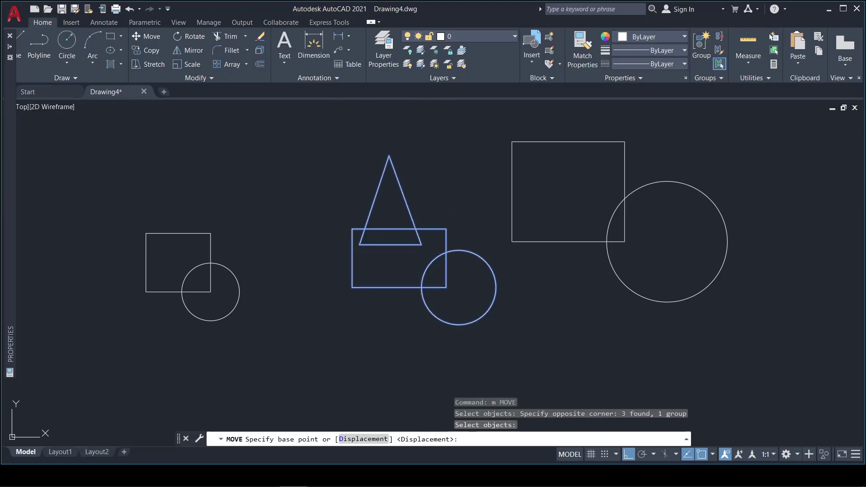
{"action": "left_click", "coordinate": [419, 169]}
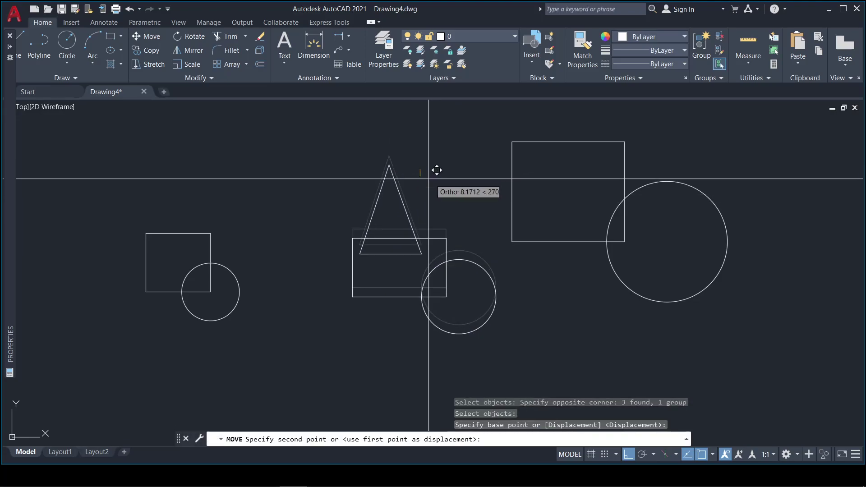
{"action": "left_click", "coordinate": [399, 173]}
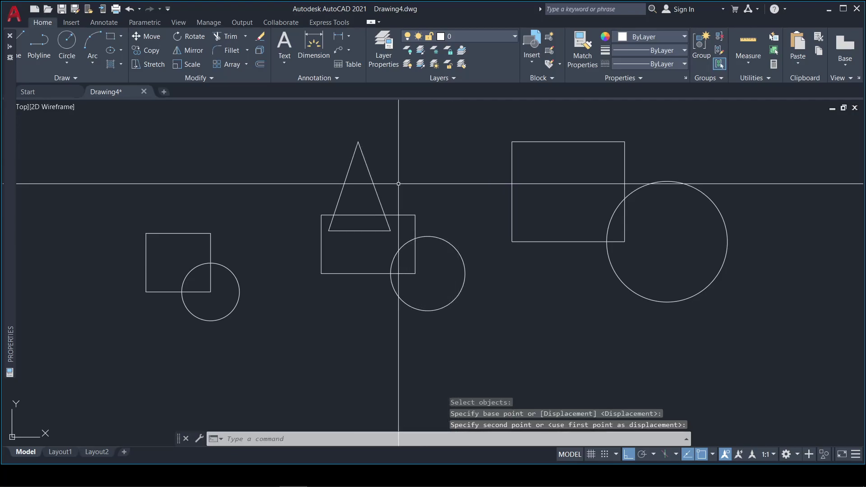
- Stretch the triangle group's rectangle further left and try raising its top edge
{"action": "left_click", "coordinate": [417, 180]}
{"action": "left_click", "coordinate": [393, 248]}
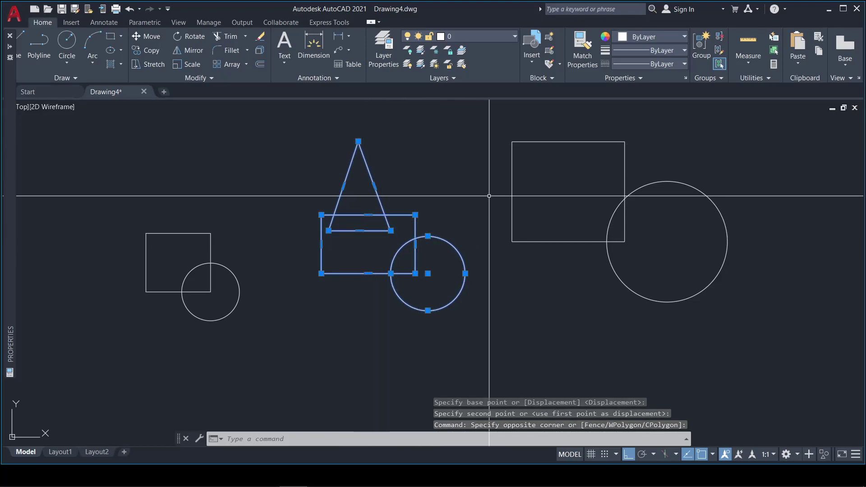
{"action": "left_click", "coordinate": [321, 244]}
{"action": "left_click", "coordinate": [288, 244]}
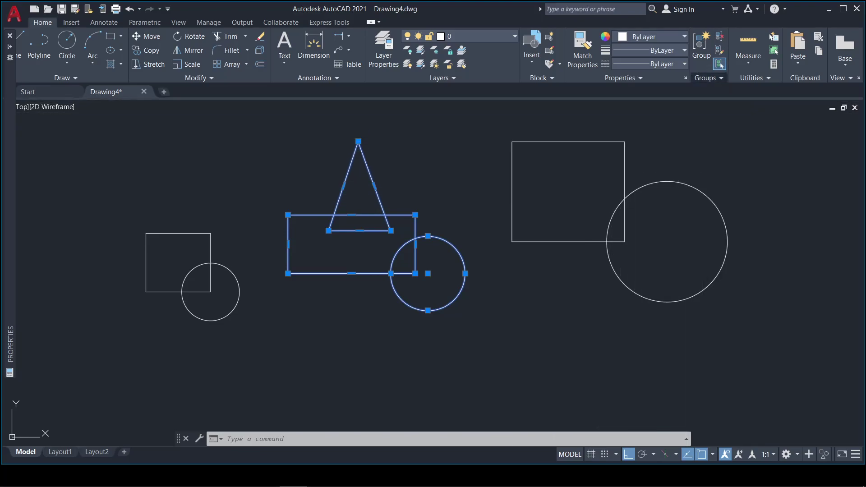
{"action": "left_click", "coordinate": [706, 77]}
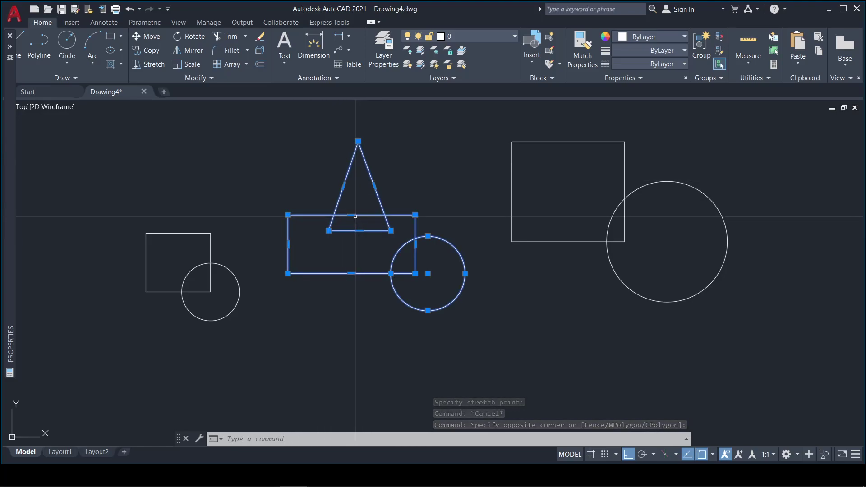
{"action": "left_click", "coordinate": [352, 215]}
{"action": "key", "text": "Escape"}
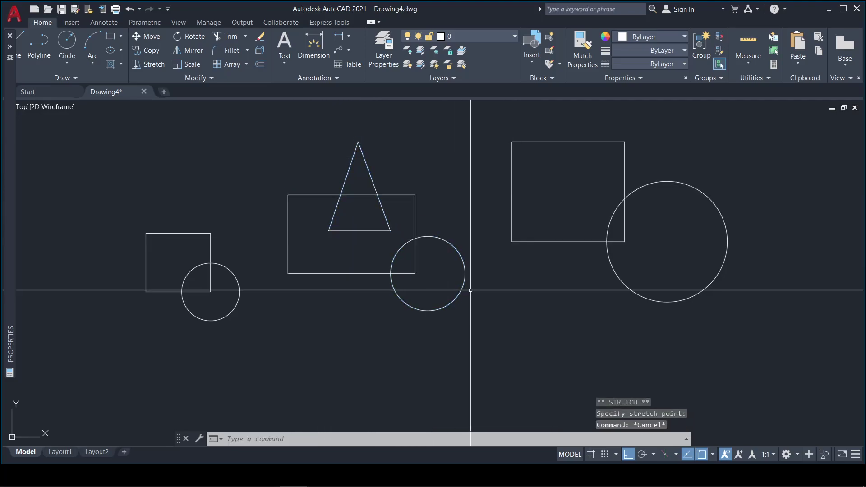
- Try shrinking the middle group's circle, then restore it to its earlier size
{"action": "left_click_drag", "start_coordinate": [469, 288], "coordinate": [405, 252]}
{"action": "left_click", "coordinate": [391, 273]}
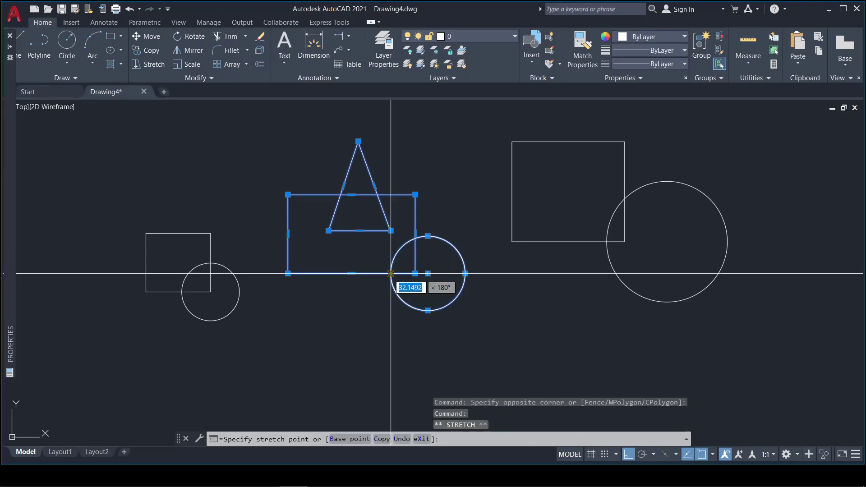
{"action": "left_click", "coordinate": [415, 273]}
{"action": "key", "text": "Escape"}
{"action": "left_click", "coordinate": [448, 249]}
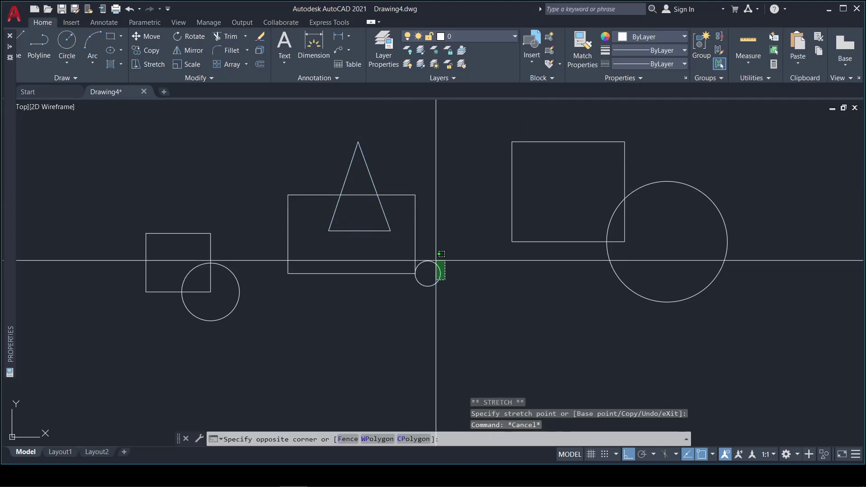
{"action": "left_click", "coordinate": [424, 276]}
{"action": "key", "text": "Escape"}
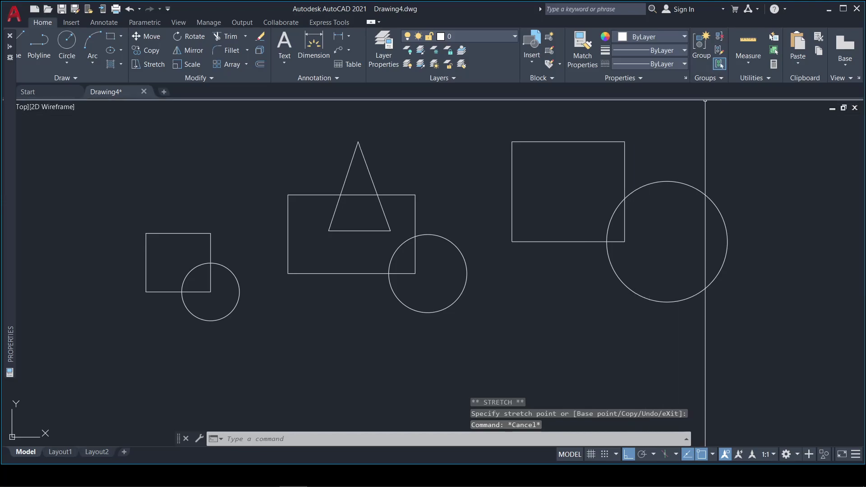
{"action": "left_click", "coordinate": [706, 77]}
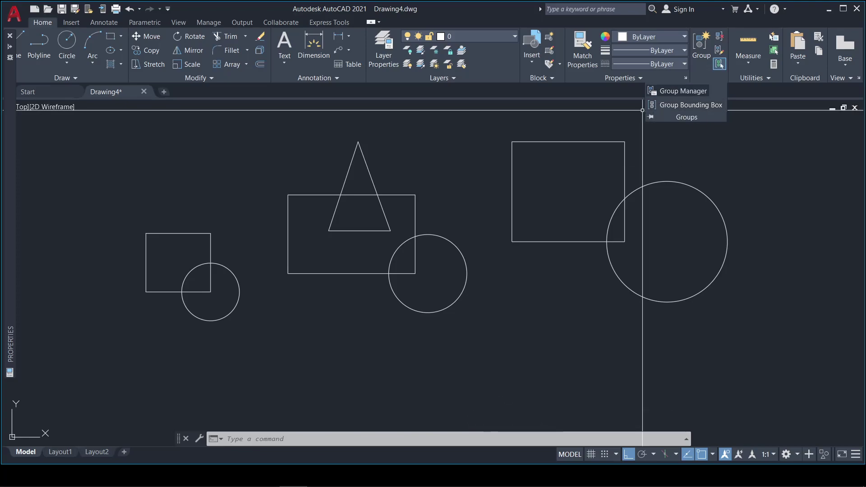
- Set group HINHSO2 to non-selectable and bring up its Re-Order options
{"action": "left_click", "coordinate": [681, 91]}
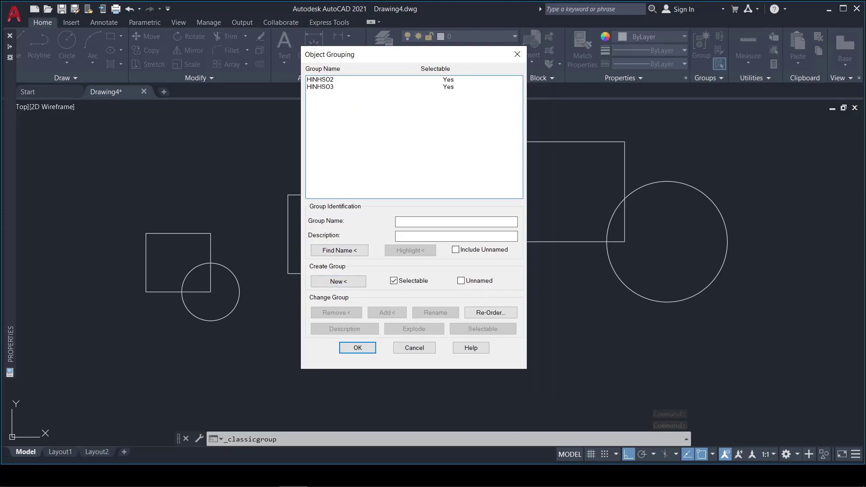
{"action": "left_click", "coordinate": [320, 79]}
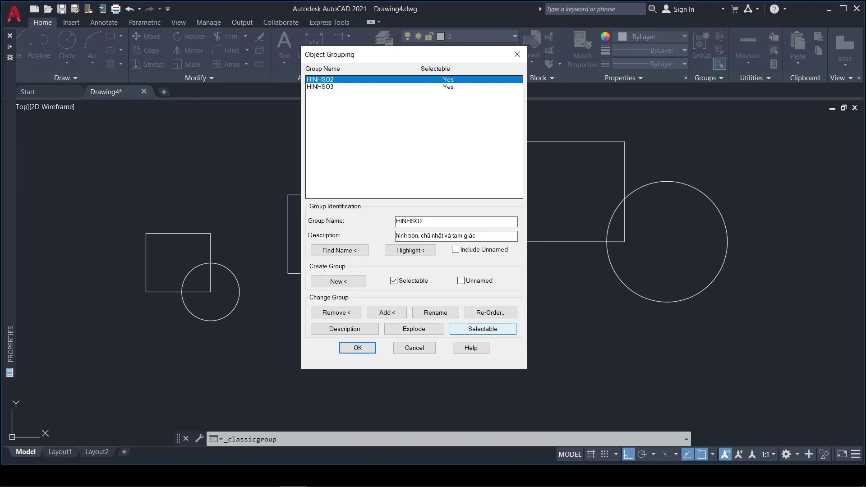
{"action": "left_click", "coordinate": [482, 329]}
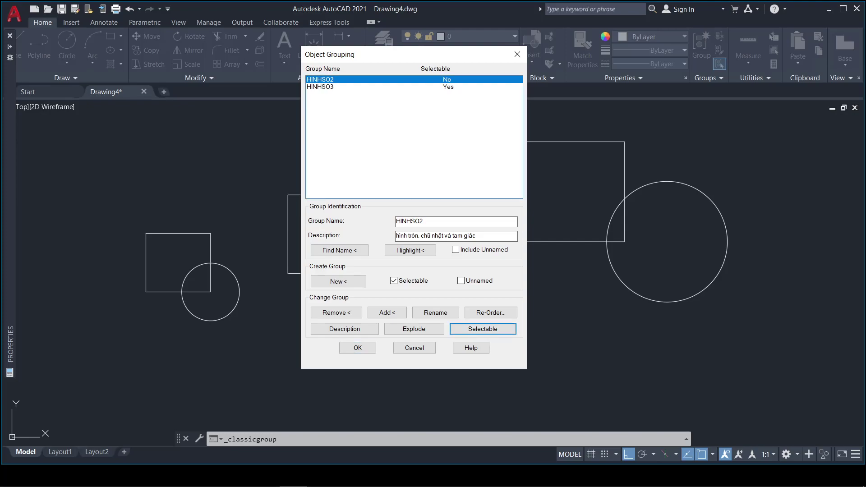
{"action": "left_click", "coordinate": [491, 313]}
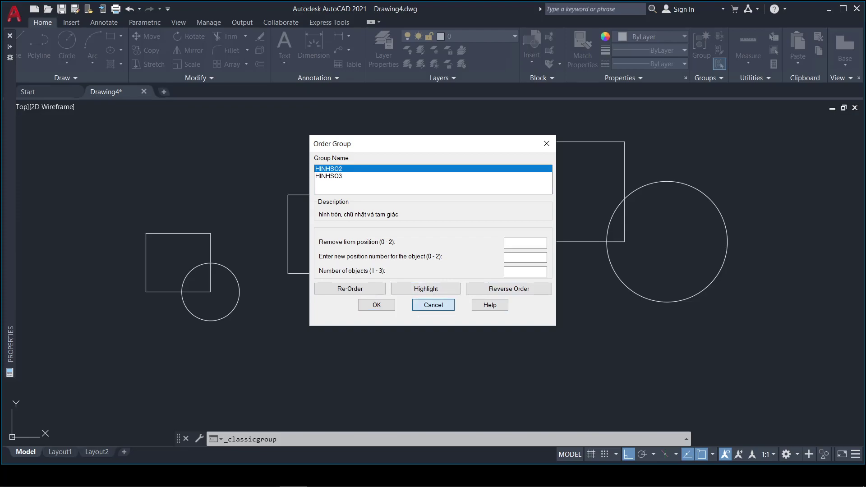
- Cancel the Order Group and Object Grouping dialogs, returning to the drawing
{"action": "left_click", "coordinate": [433, 305]}
{"action": "mouse_move", "coordinate": [405, 77]}
{"action": "left_mouse_down"}
{"action": "mouse_move", "coordinate": [208, 95]}
{"action": "mouse_move", "coordinate": [179, 78]}
{"action": "left_mouse_up"}
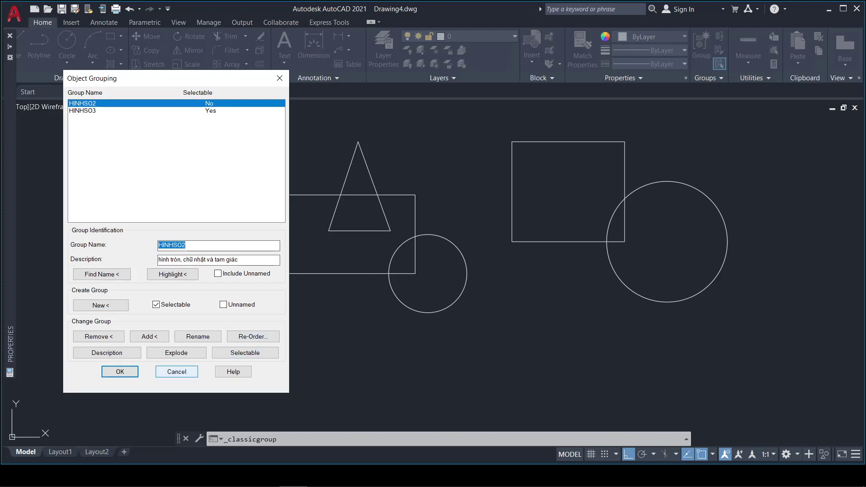
{"action": "left_click", "coordinate": [176, 371]}
{"action": "scroll", "coordinate": [414, 245], "scroll_direction": "down", "scroll_amount": 3}
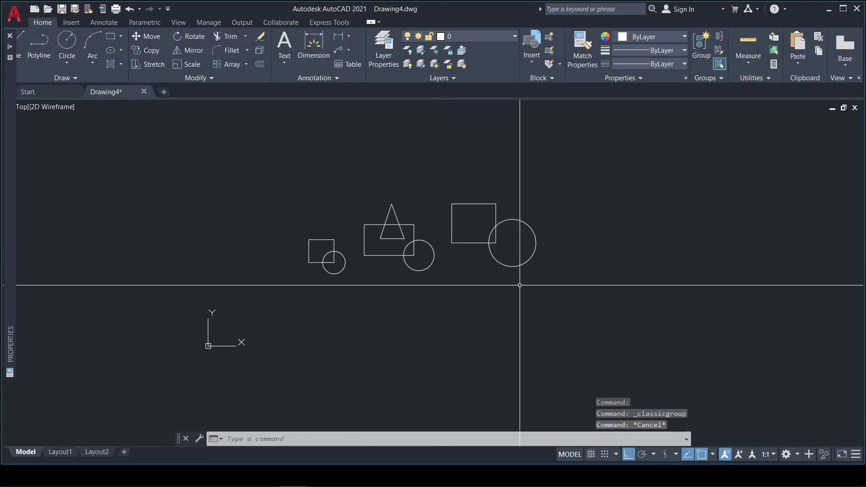
- Copy the square-and-circle group to its right with CP
{"action": "type", "text": "cp"}
{"action": "key", "text": "Return"}
{"action": "left_click", "coordinate": [600, 267]}
{"action": "left_click", "coordinate": [561, 232]}
{"action": "left_click", "coordinate": [584, 276]}
{"action": "left_click", "coordinate": [523, 257]}
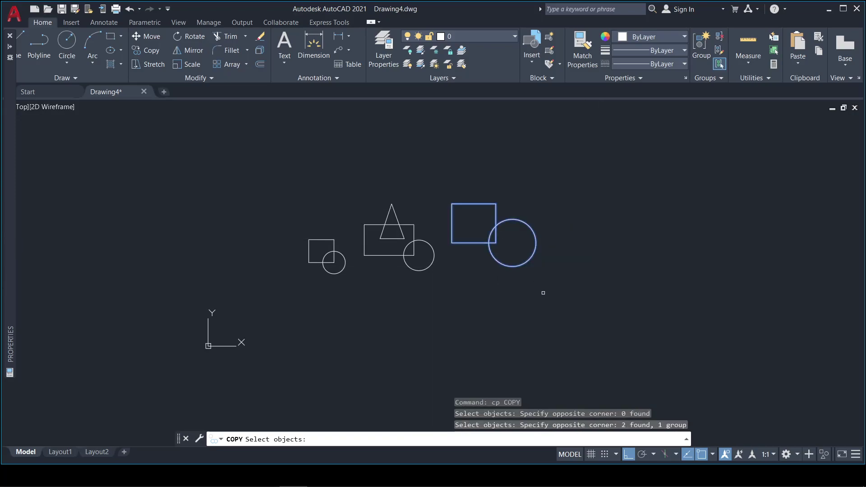
{"action": "key", "text": "Return"}
{"action": "left_click", "coordinate": [539, 293]}
{"action": "left_click", "coordinate": [695, 289]}
{"action": "key", "text": "Return"}
- Copy the triangle group directly below the original
{"action": "left_click", "coordinate": [414, 245]}
{"action": "left_click", "coordinate": [423, 247]}
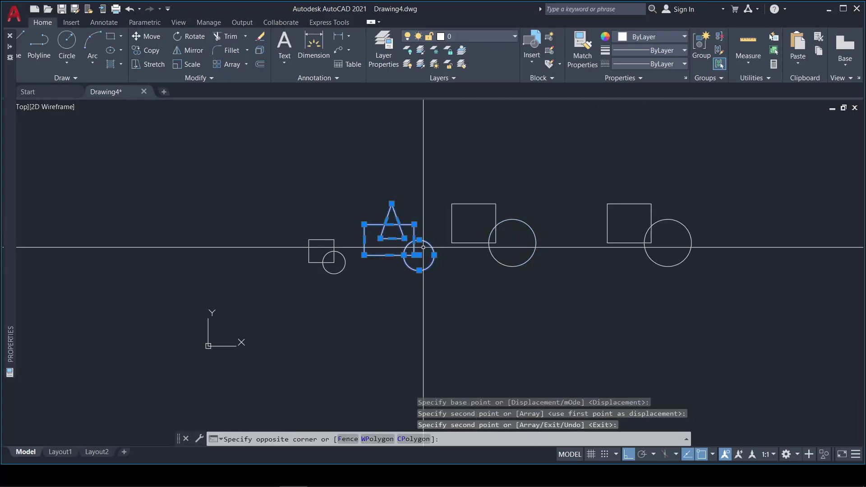
{"action": "type", "text": "cp"}
{"action": "key", "text": "Return"}
{"action": "left_click", "coordinate": [456, 271]}
{"action": "left_click", "coordinate": [456, 376]}
{"action": "key", "text": "Escape"}
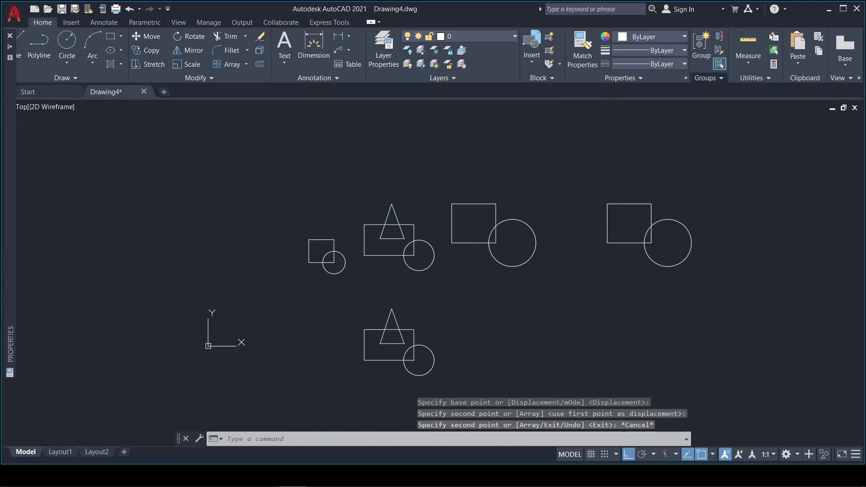
{"action": "left_click", "coordinate": [705, 78]}
{"action": "left_click", "coordinate": [720, 65]}
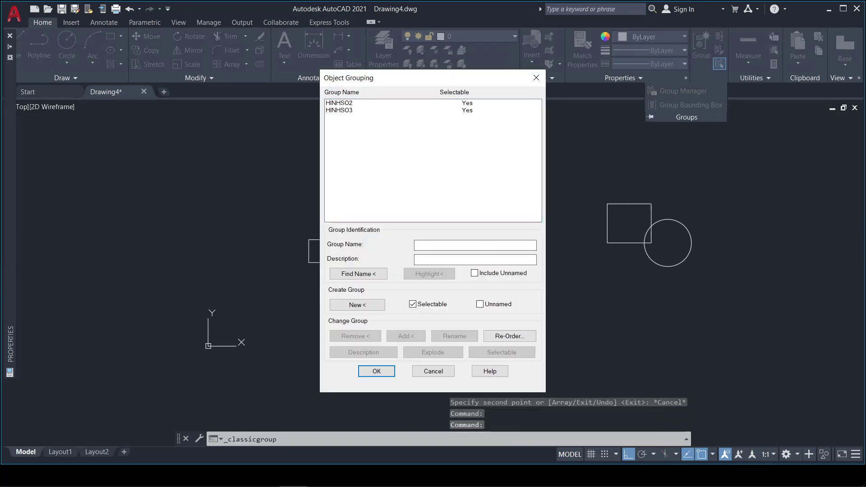
{"action": "left_click_drag", "start_coordinate": [431, 81], "coordinate": [190, 69]}
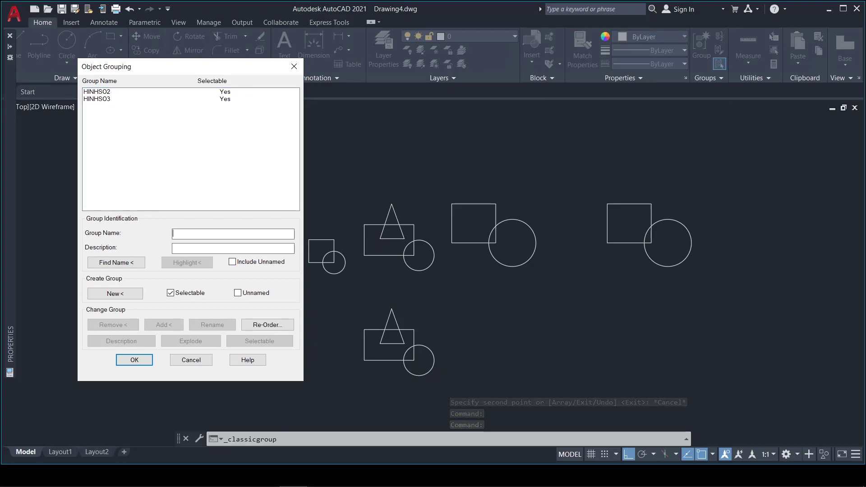
{"action": "left_click", "coordinate": [97, 91]}
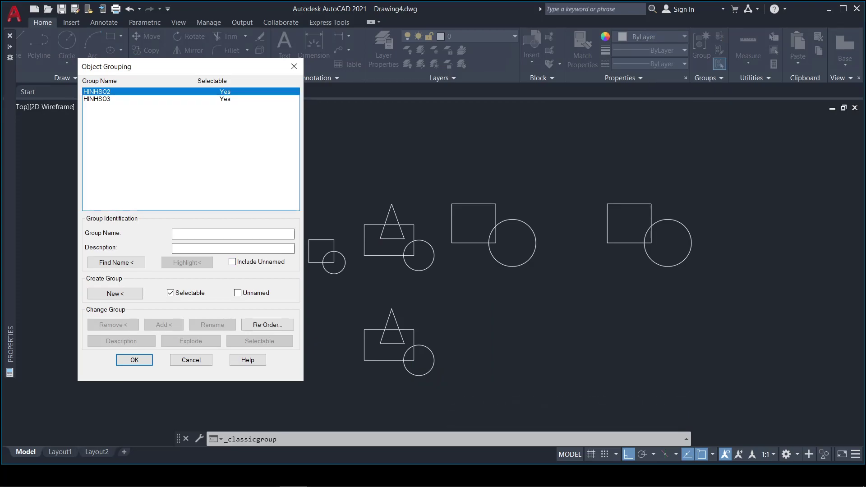
{"action": "left_click", "coordinate": [186, 263]}
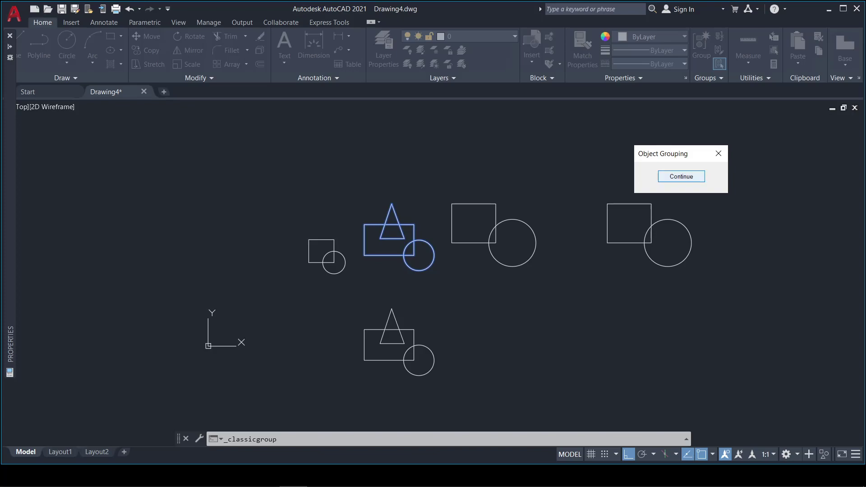
{"action": "key", "text": "Return"}
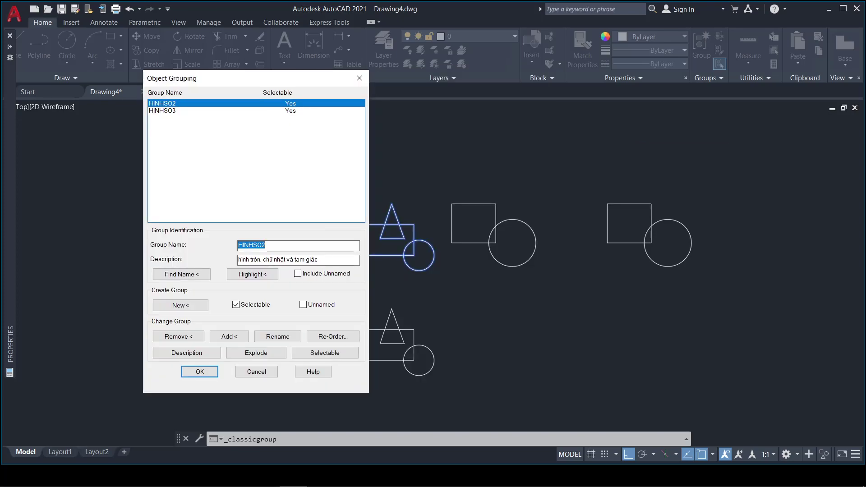
{"action": "key", "text": "Down"}
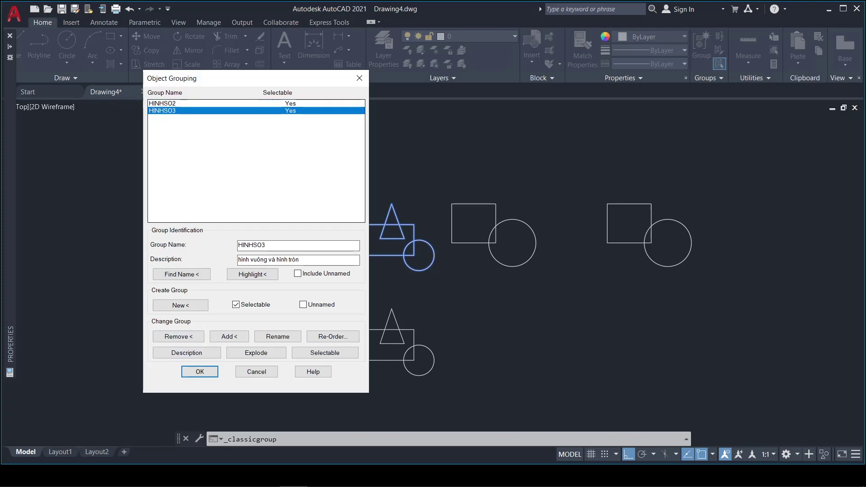
{"action": "left_click", "coordinate": [252, 274]}
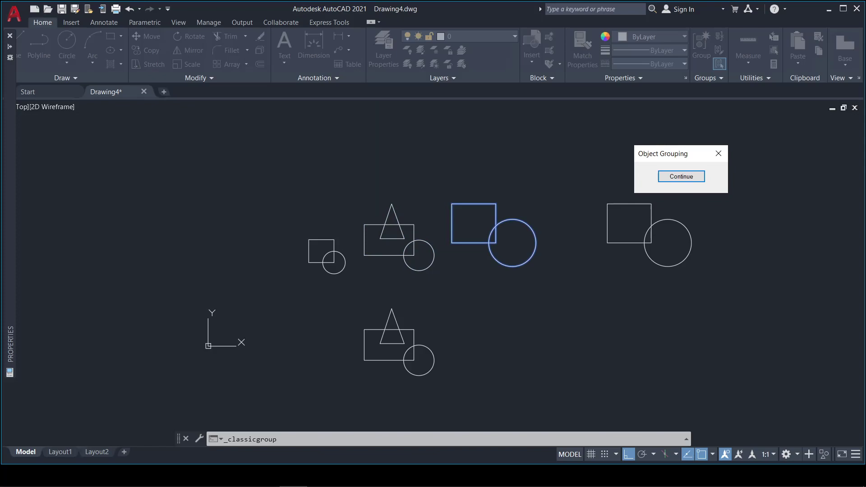
{"action": "key", "text": "Return"}
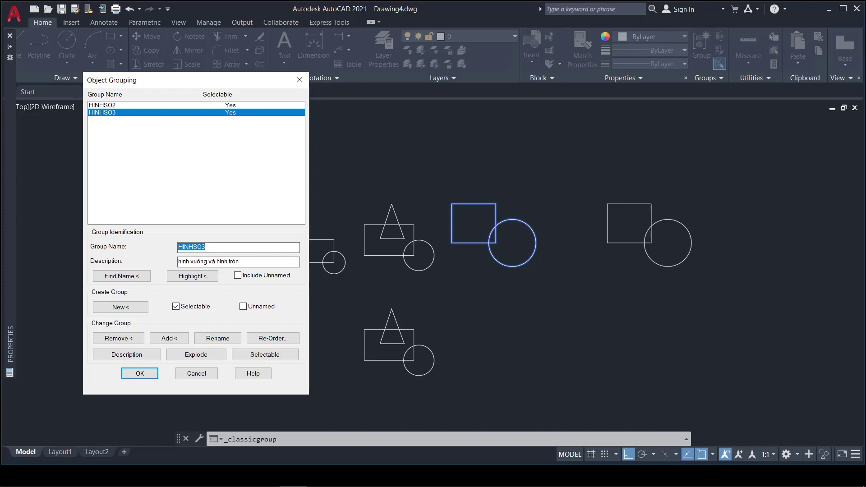
{"action": "left_click_drag", "start_coordinate": [190, 76], "coordinate": [713, 57]}
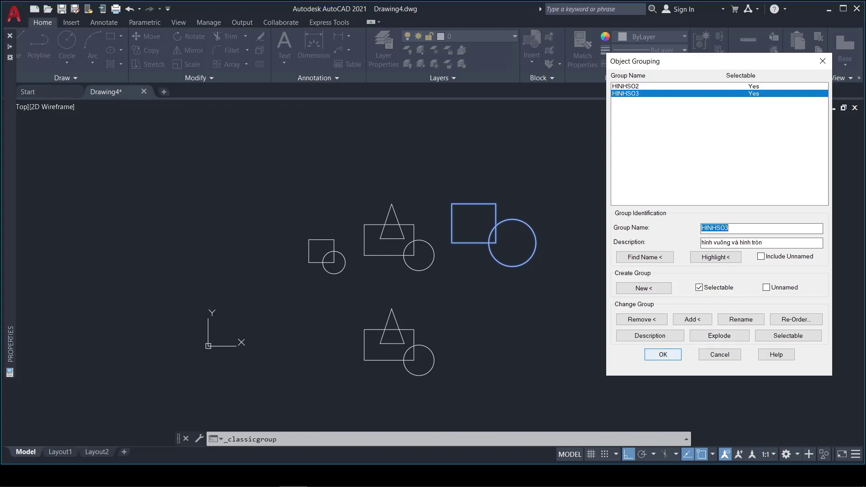
{"action": "left_click", "coordinate": [662, 354]}
{"action": "left_click", "coordinate": [644, 271]}
- Colour the rightmost square-and-circle group green
{"action": "scroll", "coordinate": [697, 230], "scroll_direction": "up", "scroll_amount": 2}
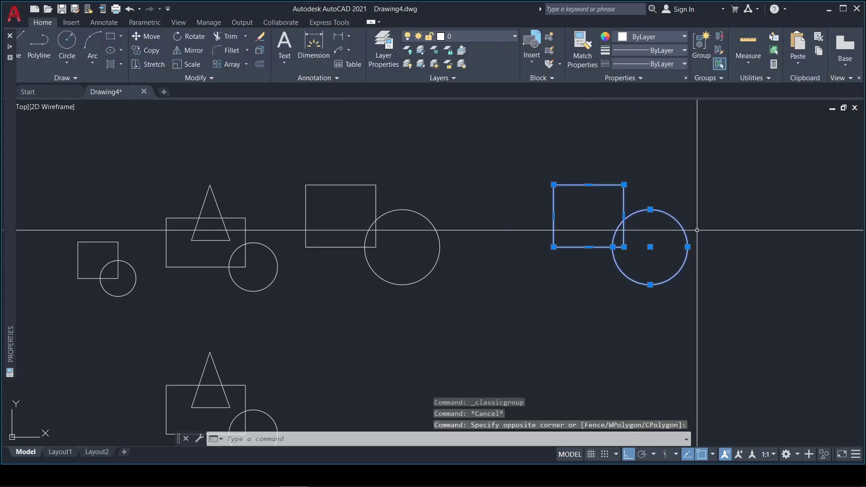
{"action": "key", "text": "Escape"}
{"action": "left_click", "coordinate": [671, 216]}
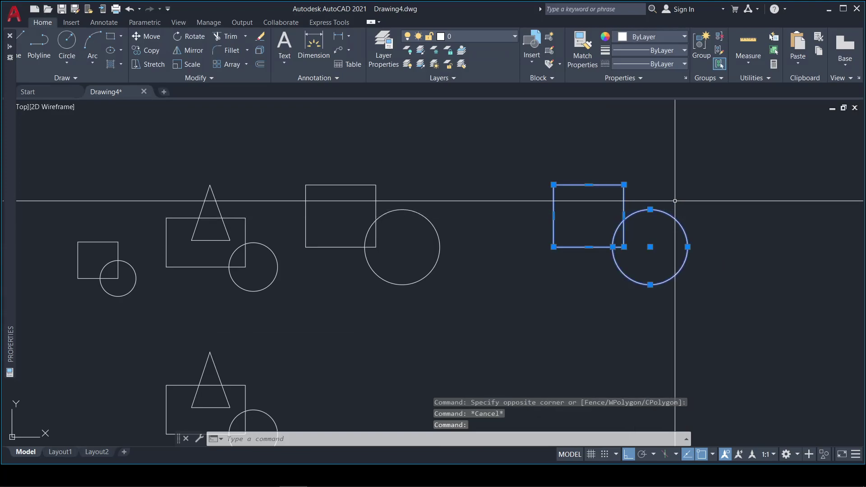
{"action": "left_click", "coordinate": [652, 36]}
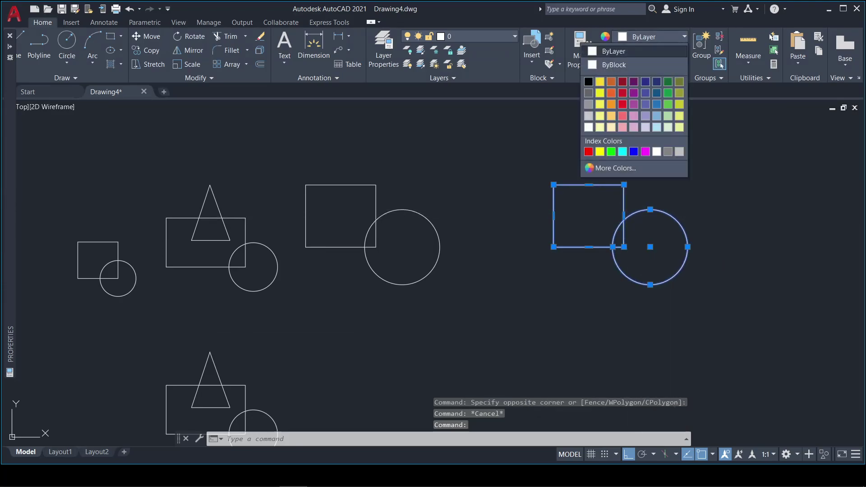
{"action": "left_click", "coordinate": [611, 151]}
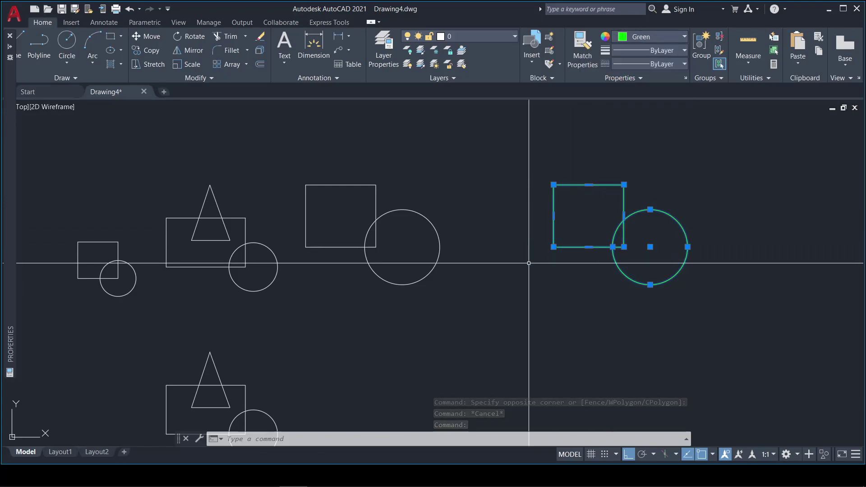
{"action": "key", "text": "Escape"}
- Load the HIDDEN linetype through the Linetype Manager
{"action": "scroll", "coordinate": [387, 309], "scroll_direction": "down", "scroll_amount": 1}
{"action": "scroll", "coordinate": [377, 332], "scroll_direction": "up", "scroll_amount": 1}
{"action": "left_click", "coordinate": [317, 366]}
{"action": "left_click", "coordinate": [640, 127]}
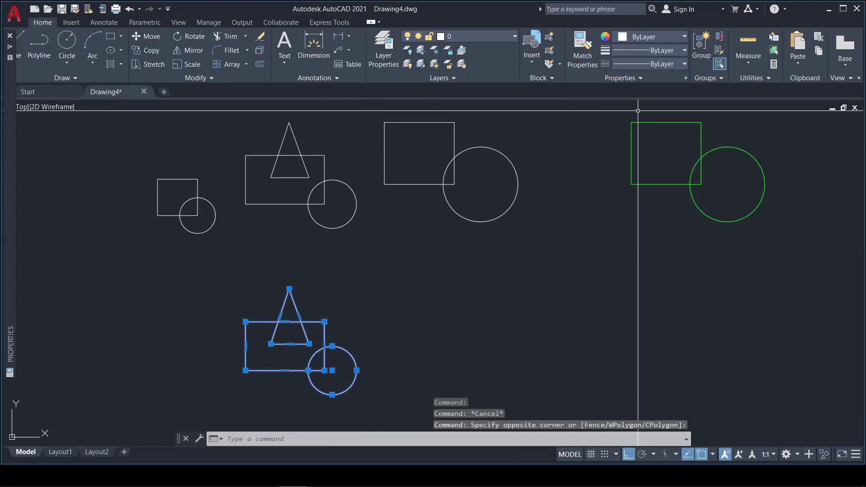
{"action": "left_click", "coordinate": [685, 64]}
{"action": "left_click", "coordinate": [624, 119]}
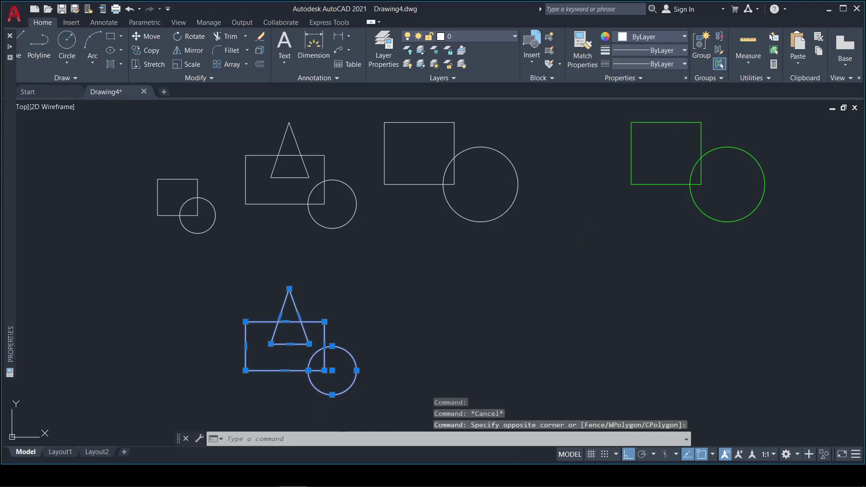
{"action": "left_click", "coordinate": [527, 144]}
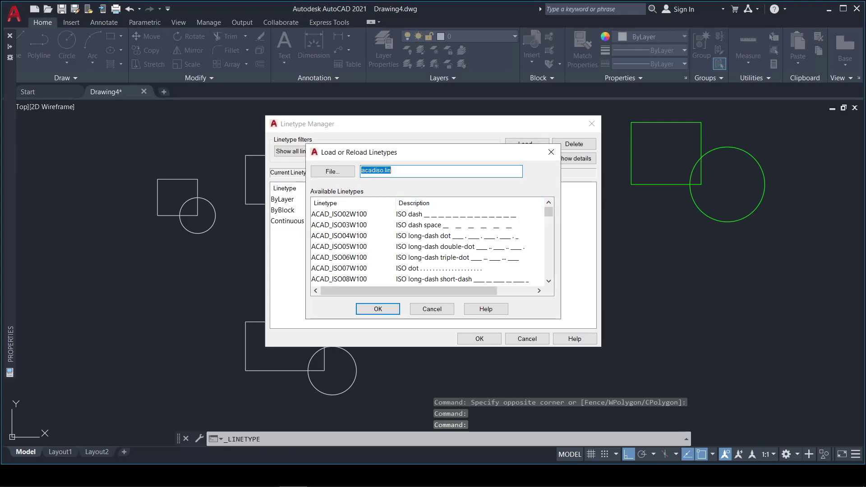
{"action": "scroll", "coordinate": [428, 246], "scroll_direction": "down", "scroll_amount": 3}
{"action": "scroll", "coordinate": [428, 246], "scroll_direction": "down", "scroll_amount": 2}
{"action": "scroll", "coordinate": [428, 246], "scroll_direction": "down", "scroll_amount": 2}
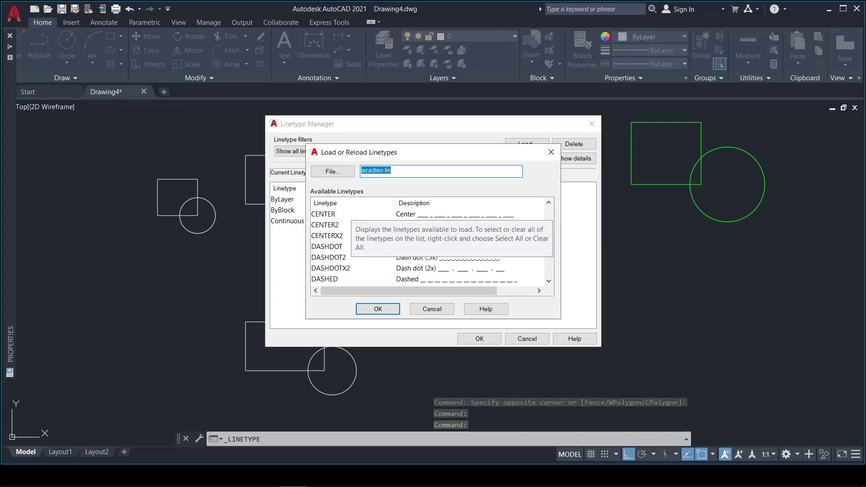
{"action": "scroll", "coordinate": [428, 246], "scroll_direction": "down", "scroll_amount": 3}
{"action": "scroll", "coordinate": [428, 246], "scroll_direction": "down", "scroll_amount": 2}
{"action": "scroll", "coordinate": [429, 246], "scroll_direction": "down", "scroll_amount": 1}
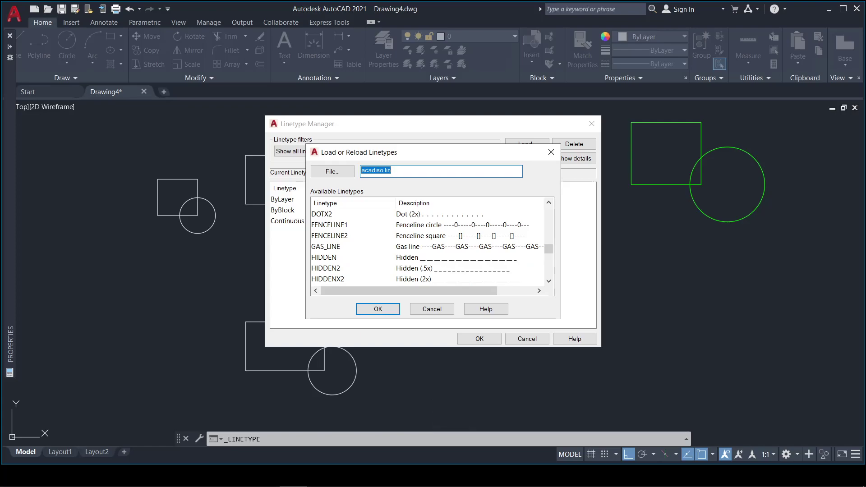
{"action": "key", "text": "Return"}
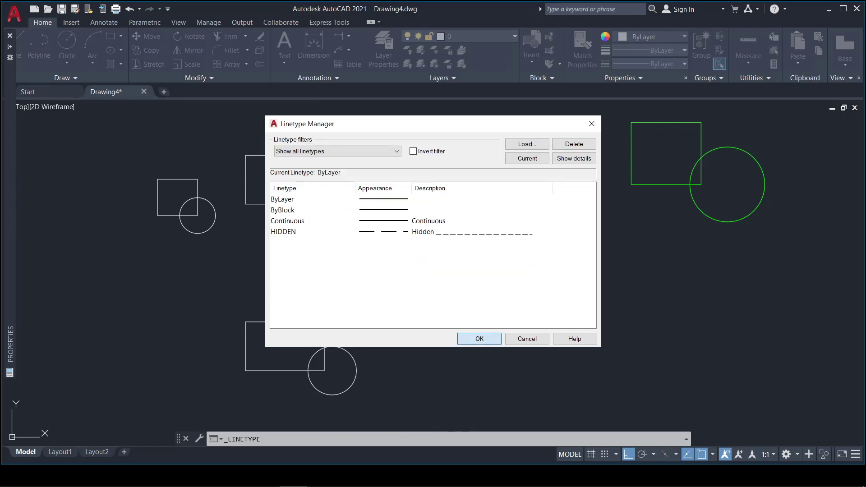
{"action": "key", "text": "Return"}
- Give the lower triangle, rectangle and circle the HIDDEN linetype
{"action": "left_click", "coordinate": [234, 406]}
{"action": "left_click", "coordinate": [451, 262]}
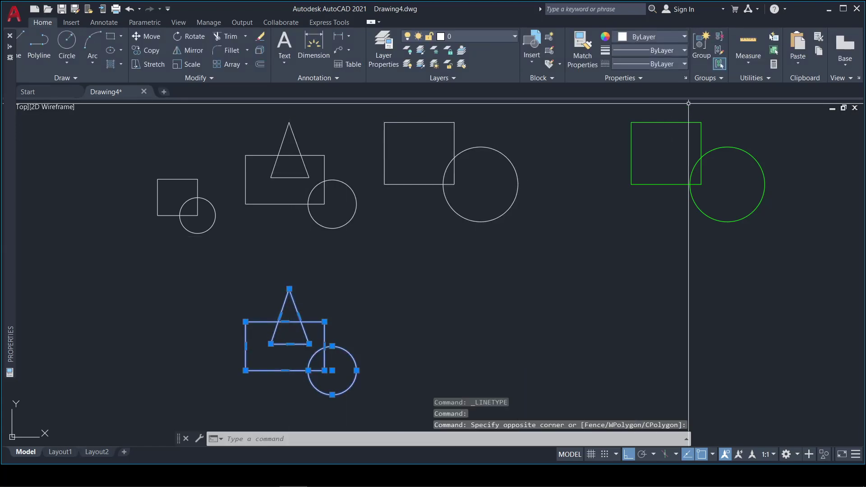
{"action": "left_click", "coordinate": [649, 64]}
{"action": "left_click", "coordinate": [663, 118]}
{"action": "key", "text": "Escape"}
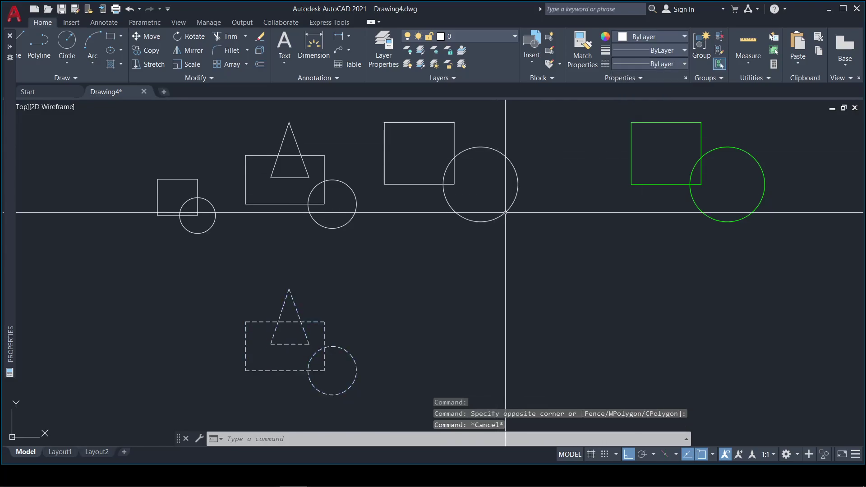
{"action": "scroll", "coordinate": [424, 272], "scroll_direction": "down", "scroll_amount": 2}
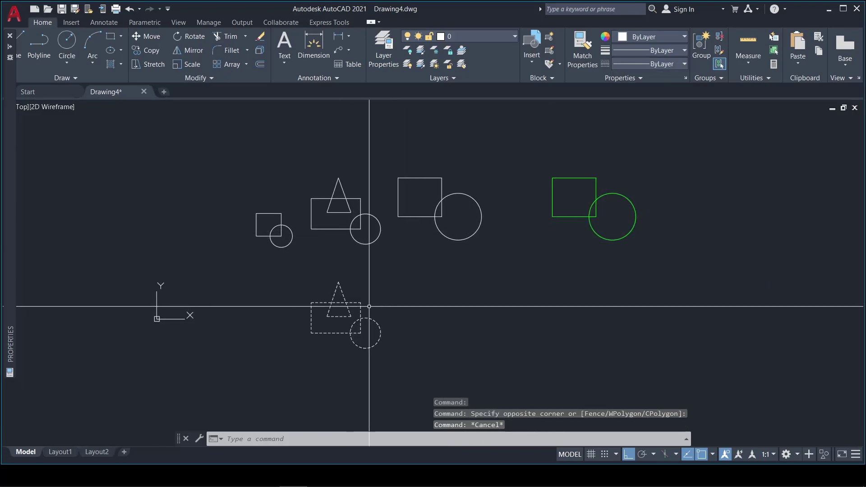
{"action": "scroll", "coordinate": [357, 239], "scroll_direction": "up", "scroll_amount": 2}
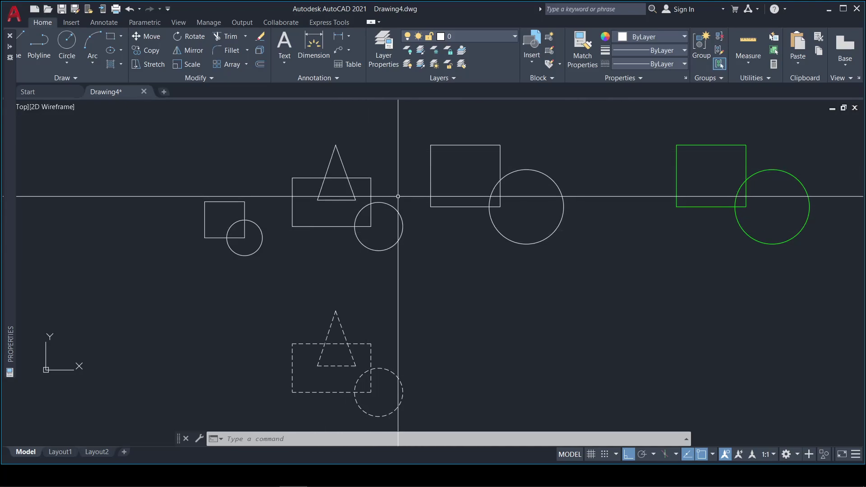
{"action": "scroll", "coordinate": [436, 217], "scroll_direction": "down", "scroll_amount": 2}
{"action": "scroll", "coordinate": [371, 209], "scroll_direction": "up", "scroll_amount": 2}
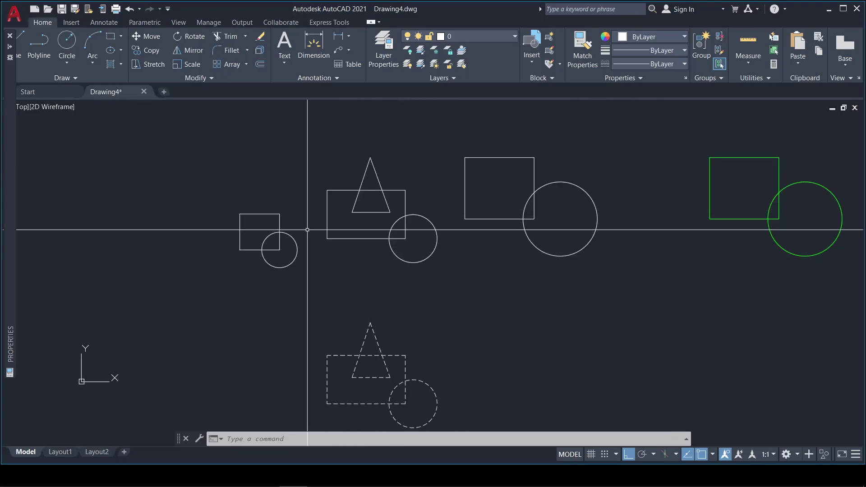
{"action": "scroll", "coordinate": [347, 232], "scroll_direction": "down", "scroll_amount": 2}
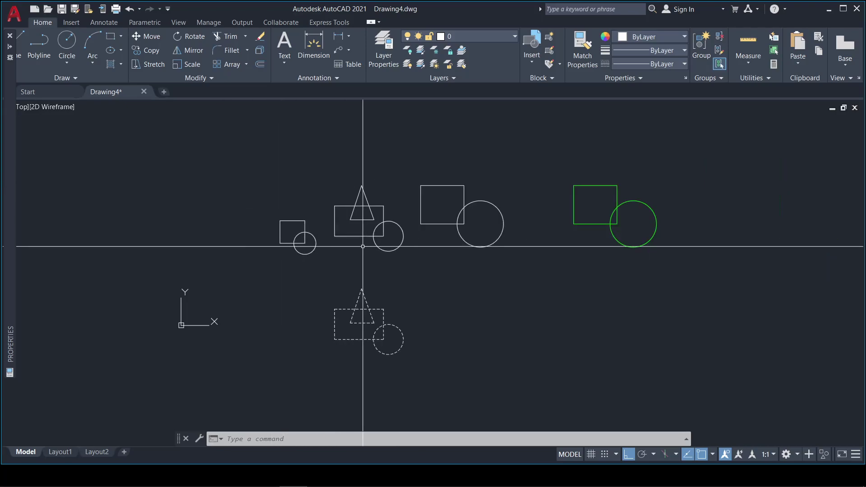
{"action": "scroll", "coordinate": [279, 241], "scroll_direction": "up", "scroll_amount": 2}
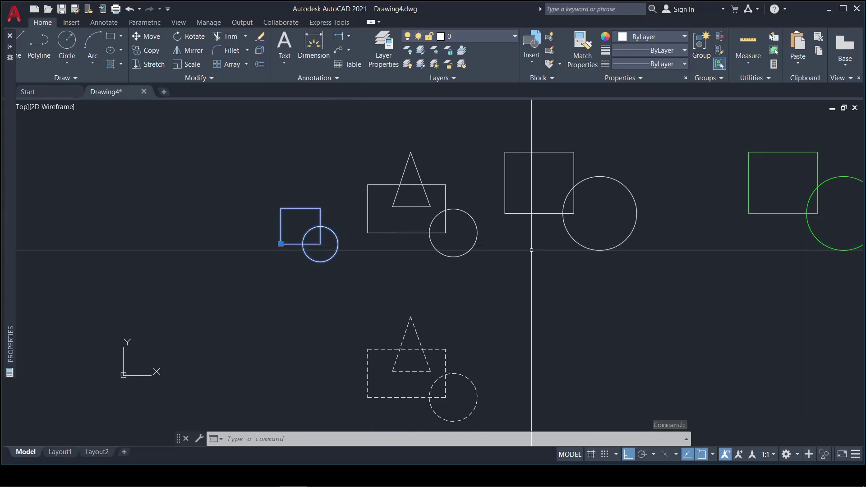
{"action": "key", "text": "Escape"}
{"action": "key", "text": "Escape"}
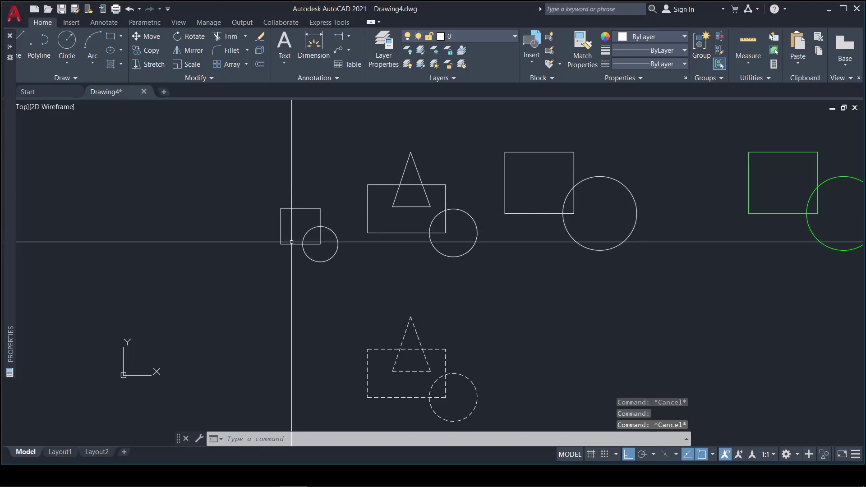
{"action": "scroll", "coordinate": [320, 223], "scroll_direction": "up", "scroll_amount": 3}
{"action": "scroll", "coordinate": [301, 270], "scroll_direction": "down", "scroll_amount": 1}
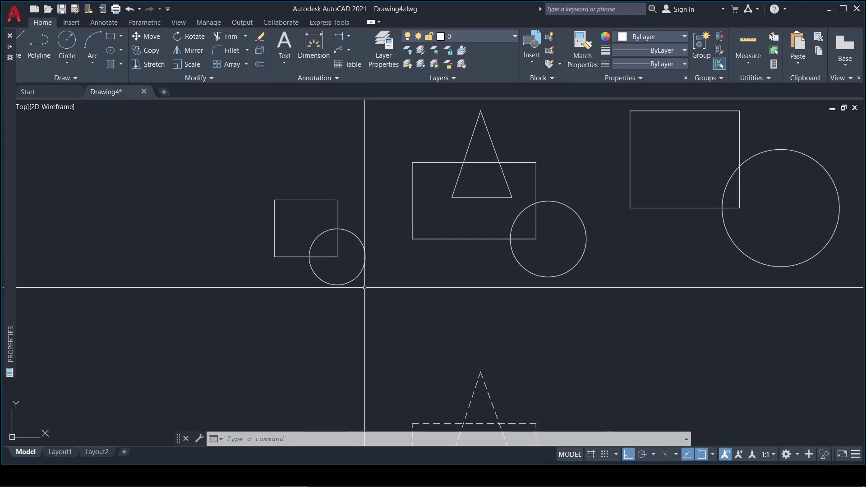
{"action": "type", "text": "BE"}
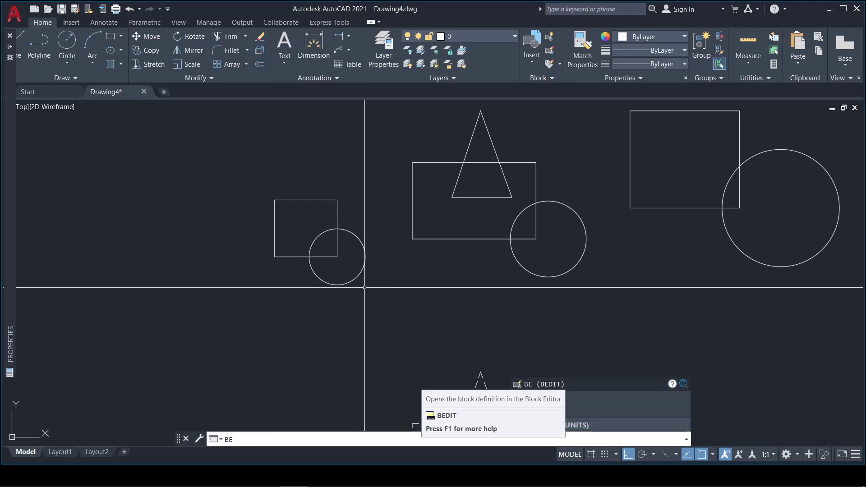
- Open block 'hinh so 1' in the Block Editor and draw a rectangle above the square
{"action": "key", "text": "Return"}
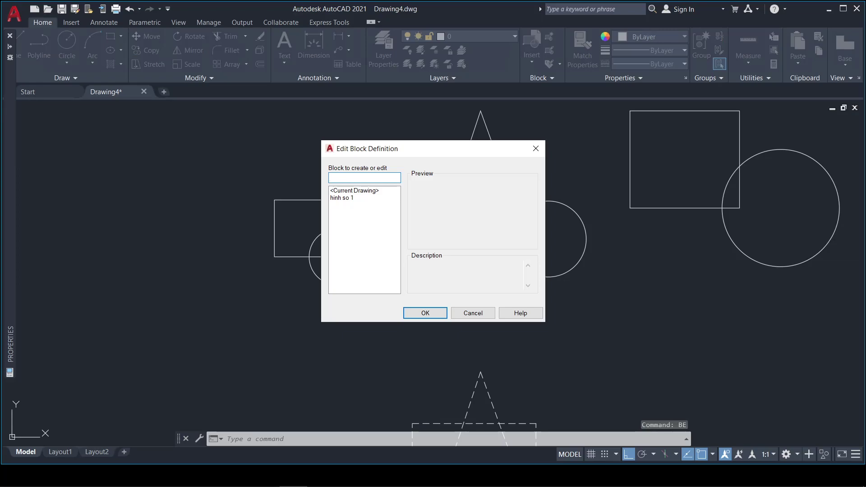
{"action": "left_click", "coordinate": [341, 198]}
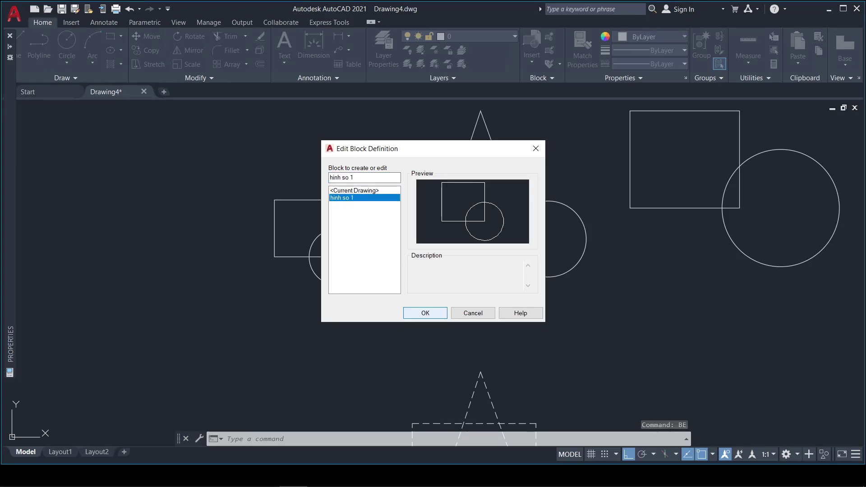
{"action": "key", "text": "Return"}
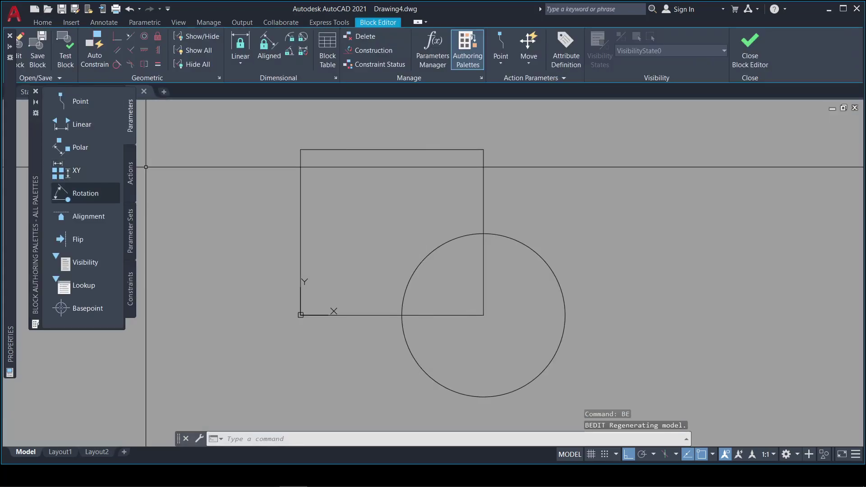
{"action": "scroll", "coordinate": [396, 185], "scroll_direction": "down", "scroll_amount": 2}
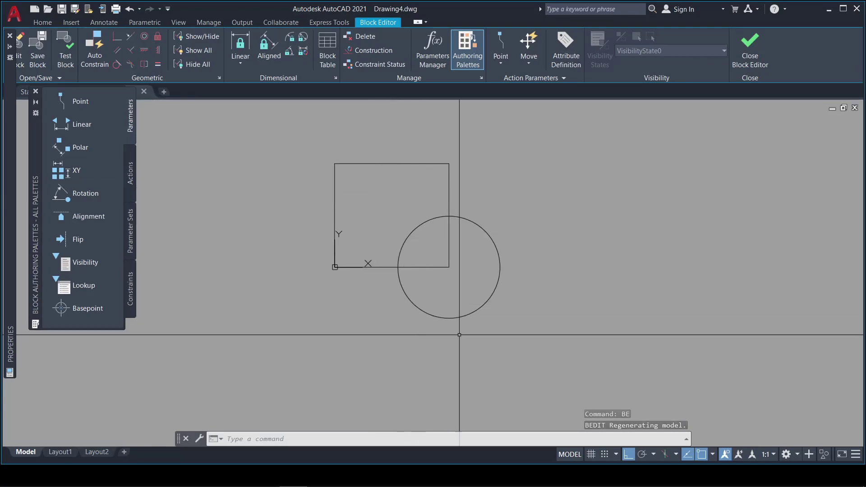
{"action": "scroll", "coordinate": [353, 292], "scroll_direction": "down", "scroll_amount": 2}
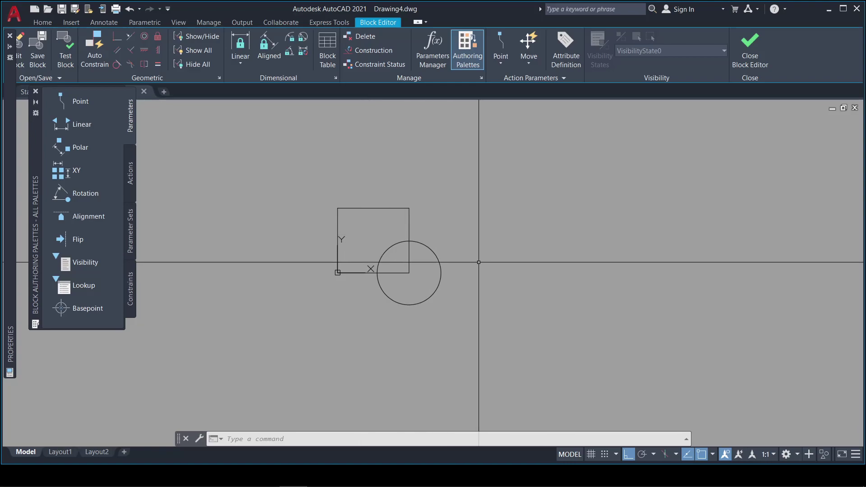
{"action": "type", "text": "rec"}
{"action": "key", "text": "Return"}
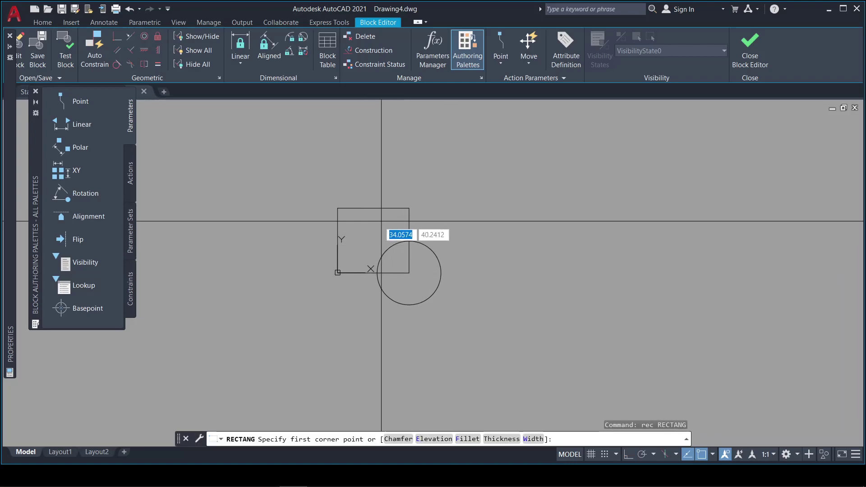
{"action": "left_click", "coordinate": [374, 227]}
{"action": "left_click", "coordinate": [447, 181]}
- Grip-reshape the rectangle into an isosceles triangle, then close the Block Editor
{"action": "scroll", "coordinate": [449, 181], "scroll_direction": "up", "scroll_amount": 4}
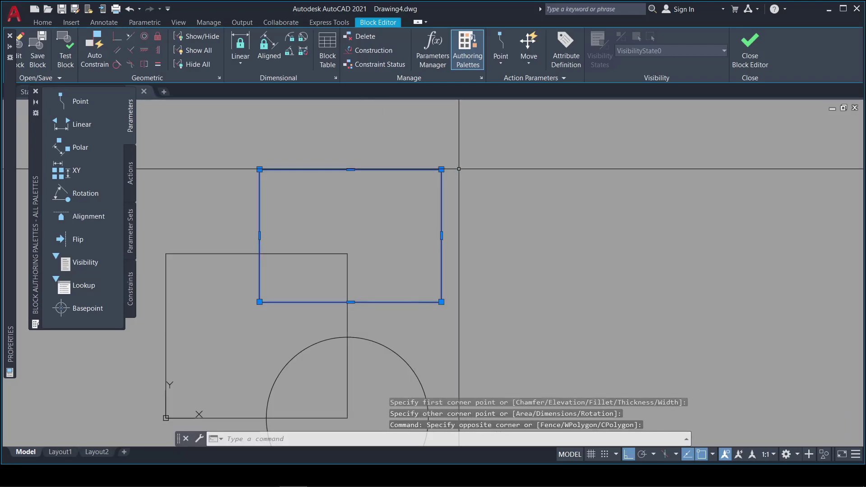
{"action": "left_click", "coordinate": [441, 169]}
{"action": "left_click", "coordinate": [351, 170]}
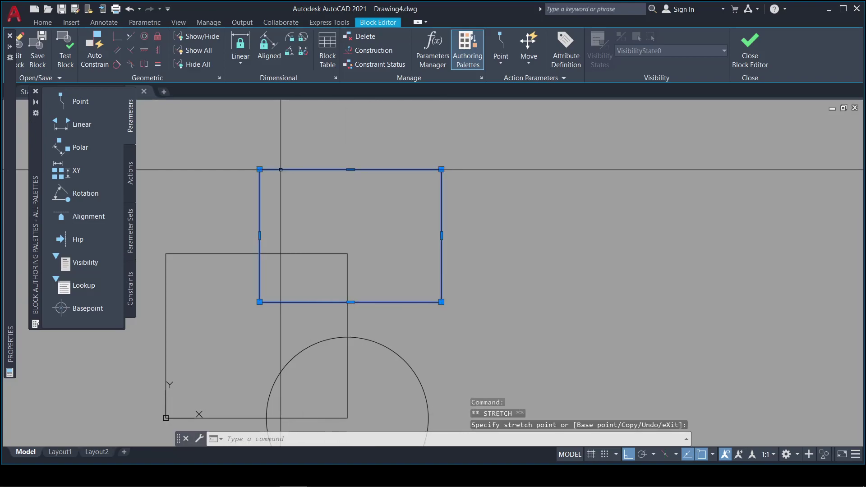
{"action": "left_click", "coordinate": [259, 169]}
{"action": "left_click", "coordinate": [441, 169]}
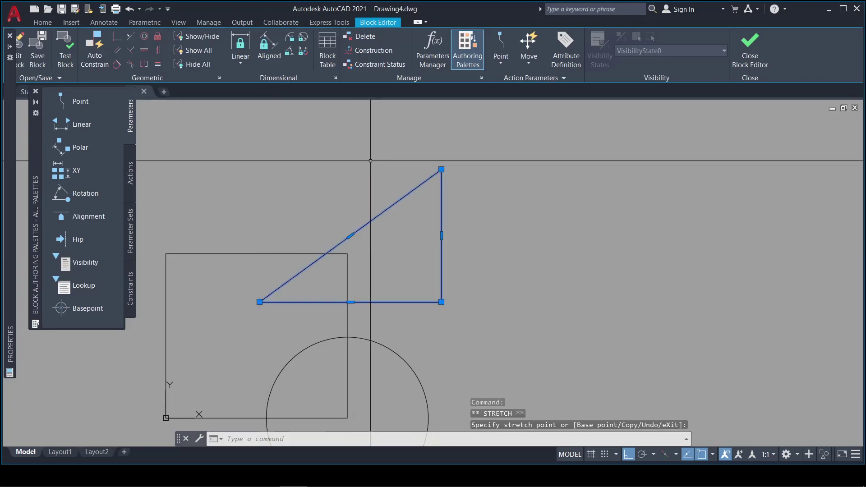
{"action": "key", "text": "Escape"}
{"action": "left_click", "coordinate": [446, 172]}
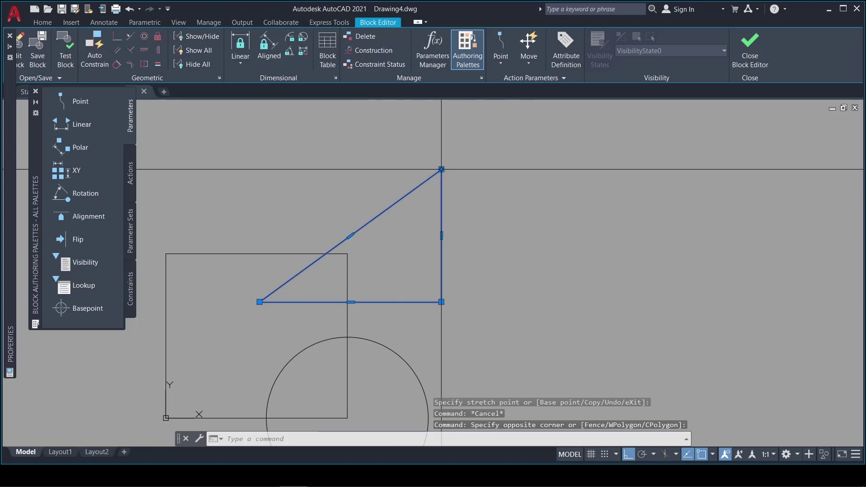
{"action": "left_click", "coordinate": [441, 169]}
{"action": "left_click", "coordinate": [343, 170]}
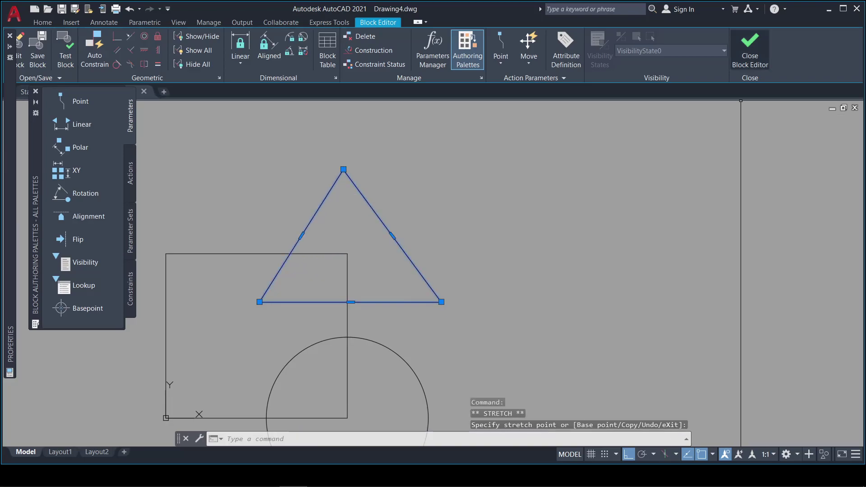
{"action": "scroll", "coordinate": [435, 211], "scroll_direction": "down", "scroll_amount": 2}
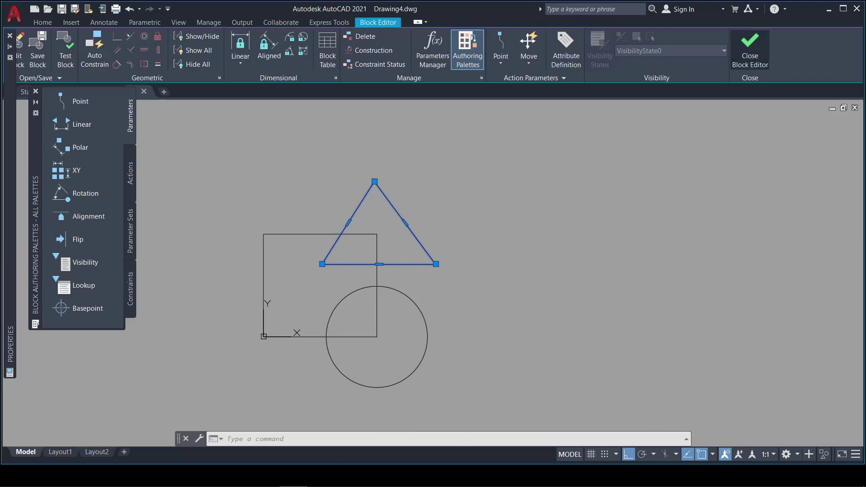
{"action": "left_click", "coordinate": [749, 47]}
- Save the block changes and return to the drawing
{"action": "left_click", "coordinate": [431, 226]}
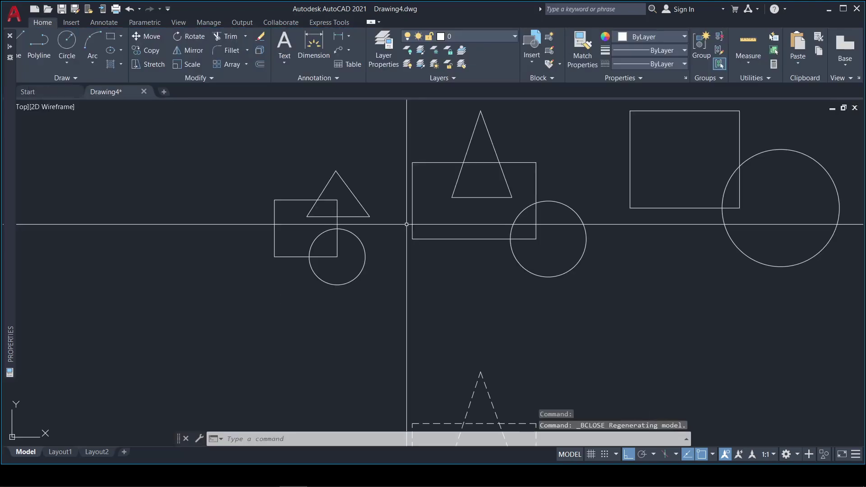
{"action": "scroll", "coordinate": [316, 212], "scroll_direction": "down", "scroll_amount": 5}
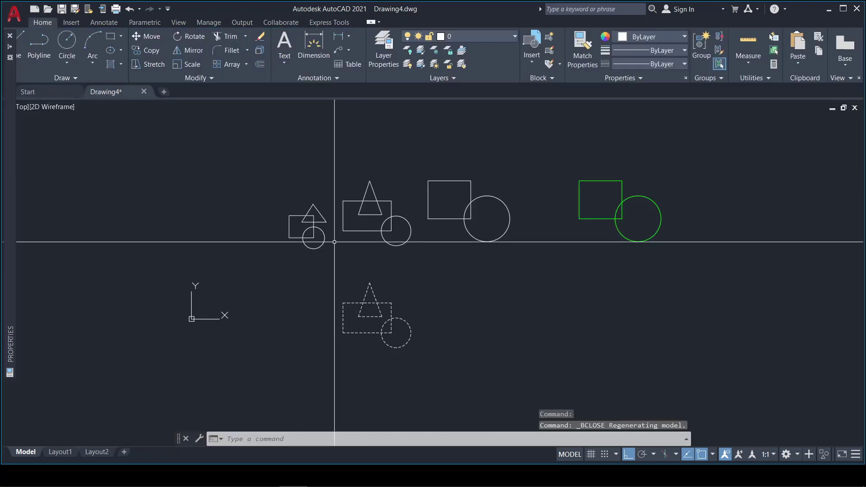
{"action": "scroll", "coordinate": [334, 237], "scroll_direction": "up", "scroll_amount": 2}
{"action": "key", "text": "Escape"}
- Copy the 'hinh so 1' block twice in a row to its left
{"action": "type", "text": "co"}
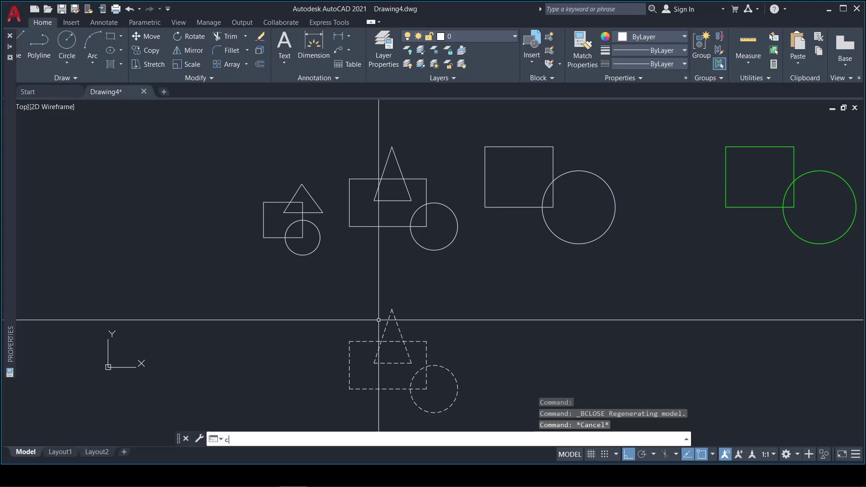
{"action": "key", "text": "Return"}
{"action": "left_click_drag", "start_coordinate": [309, 269], "coordinate": [228, 215]}
{"action": "key", "text": "Return"}
{"action": "left_click", "coordinate": [283, 237]}
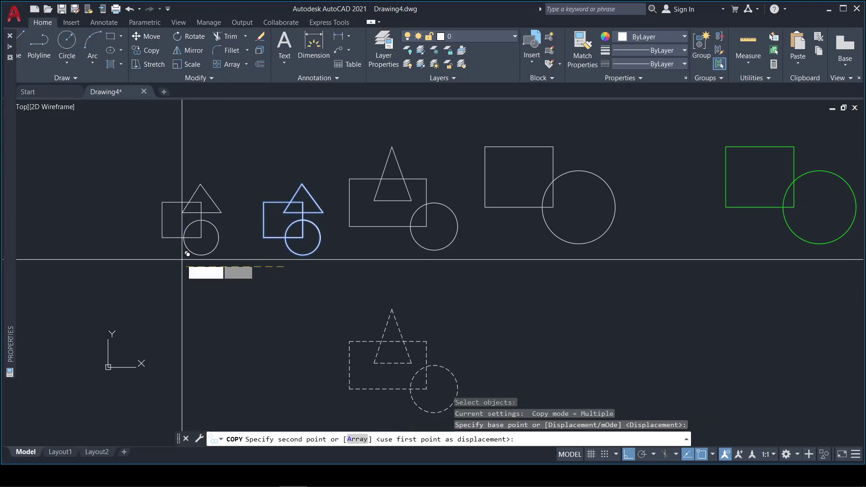
{"action": "left_click", "coordinate": [181, 260]}
{"action": "left_click", "coordinate": [76, 259]}
{"action": "key", "text": "Return"}
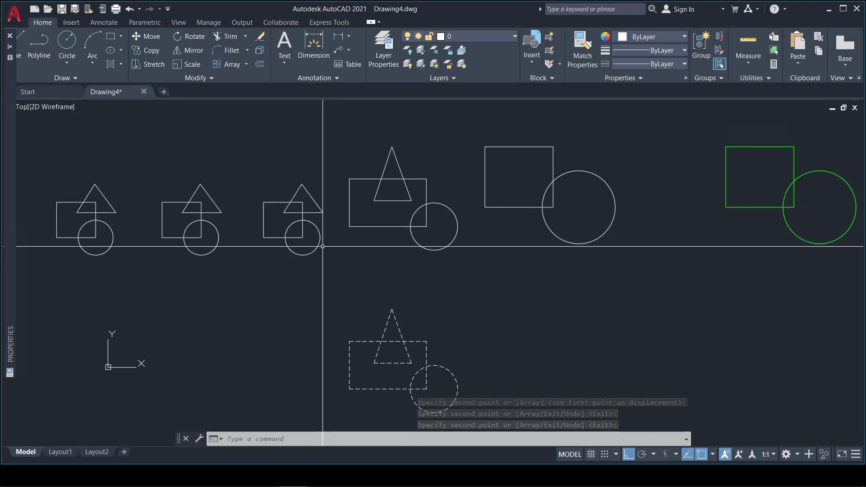
- Reopen 'hinh so 1' in the Block Editor from the leftmost copy and select its triangle
{"action": "double_click", "coordinate": [319, 234]}
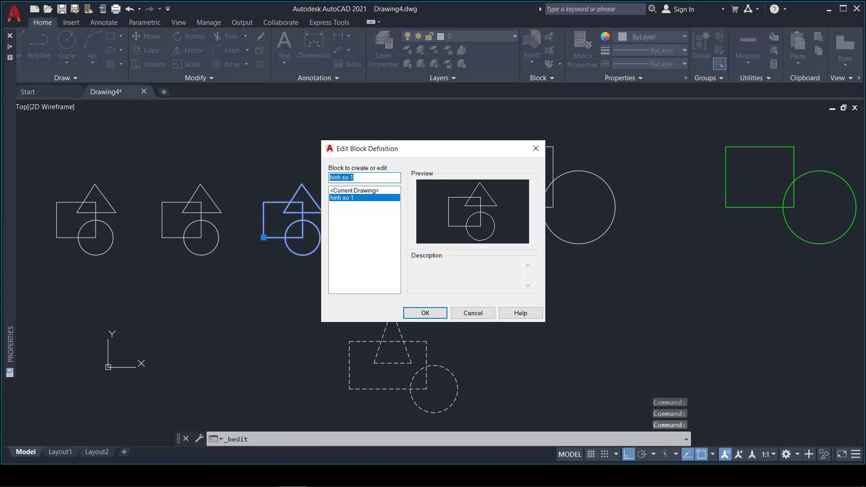
{"action": "left_click", "coordinate": [427, 312]}
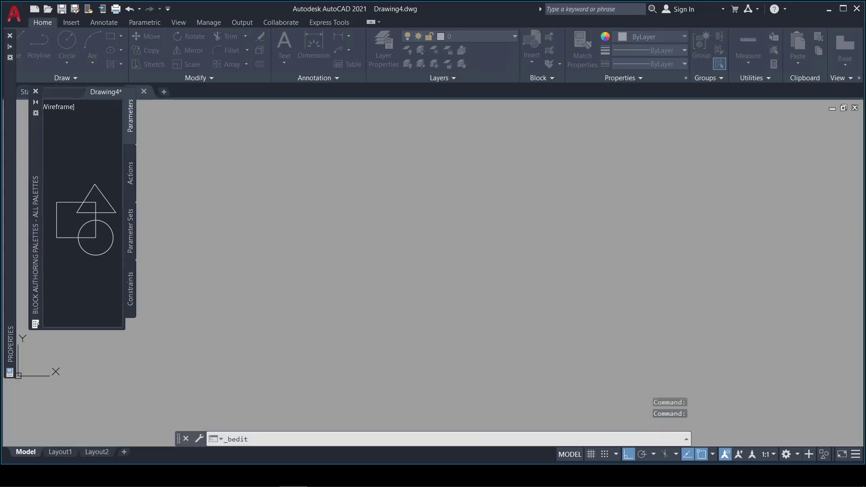
{"action": "left_click", "coordinate": [749, 50]}
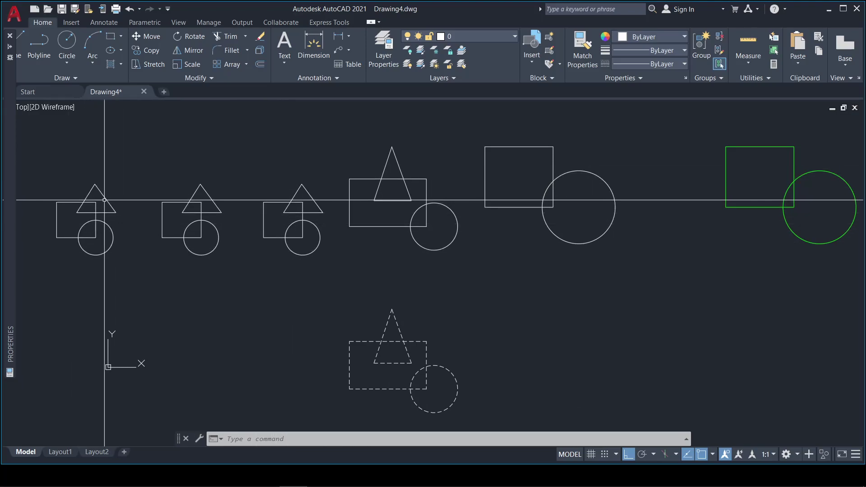
{"action": "double_click", "coordinate": [86, 213]}
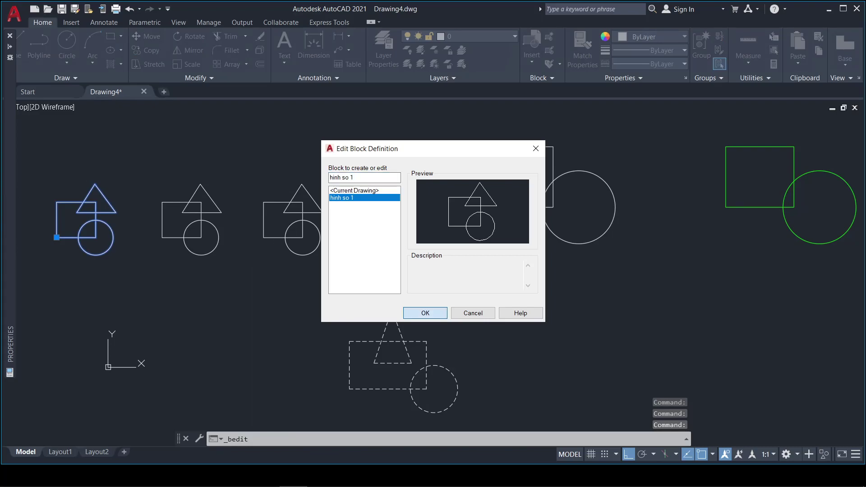
{"action": "left_click", "coordinate": [424, 313]}
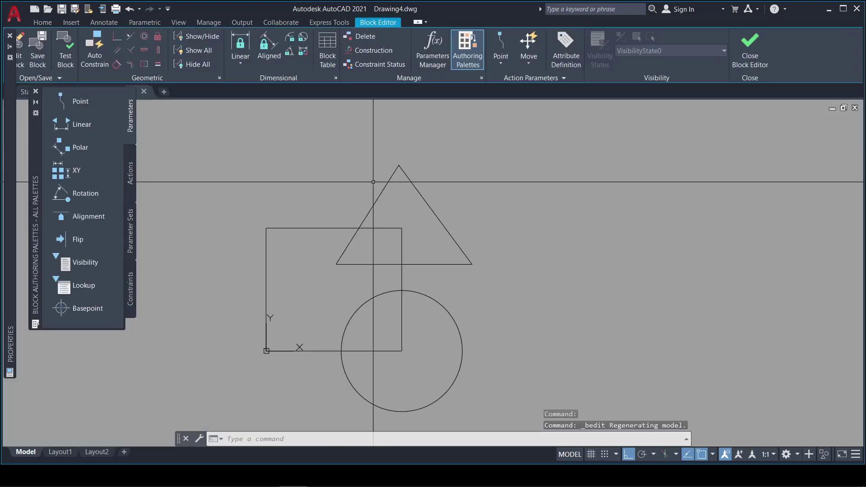
{"action": "left_click", "coordinate": [460, 184]}
{"action": "left_click", "coordinate": [363, 136]}
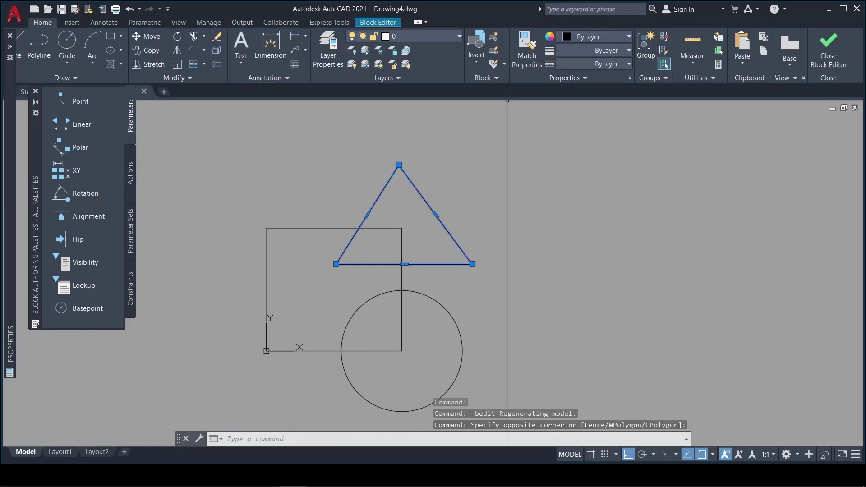
- Colour the block's triangle cyan
{"action": "left_click", "coordinate": [595, 36]}
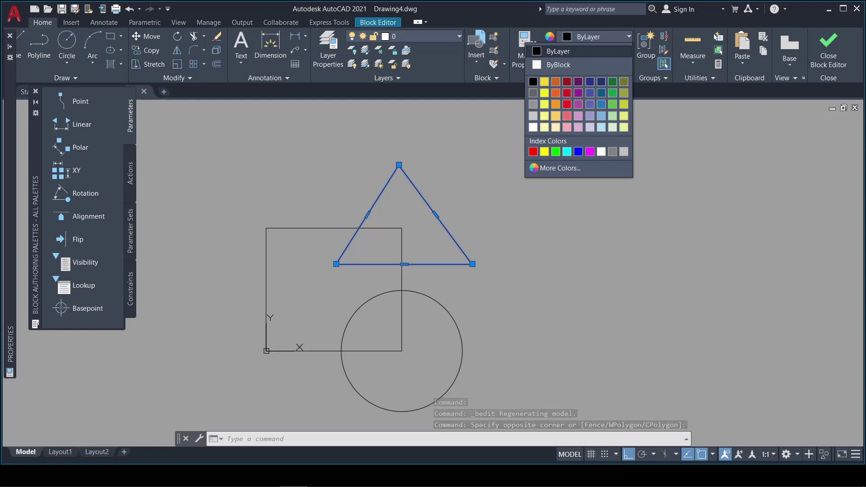
{"action": "left_click", "coordinate": [555, 115]}
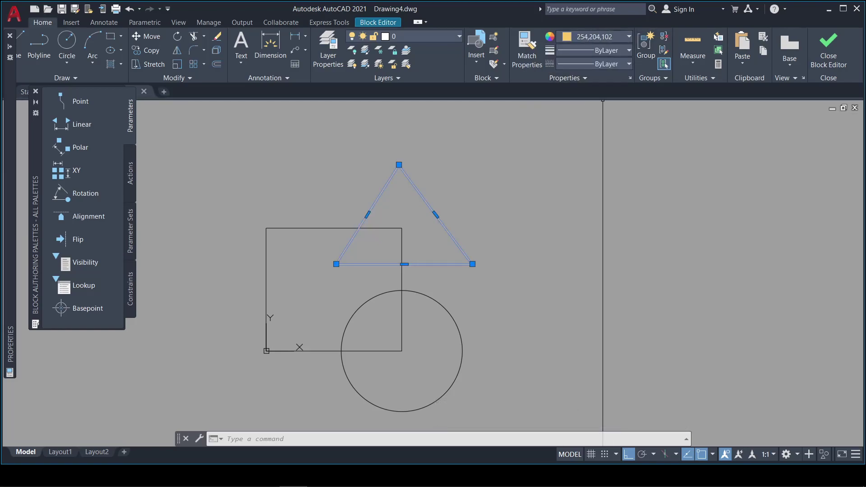
{"action": "left_click", "coordinate": [595, 36]}
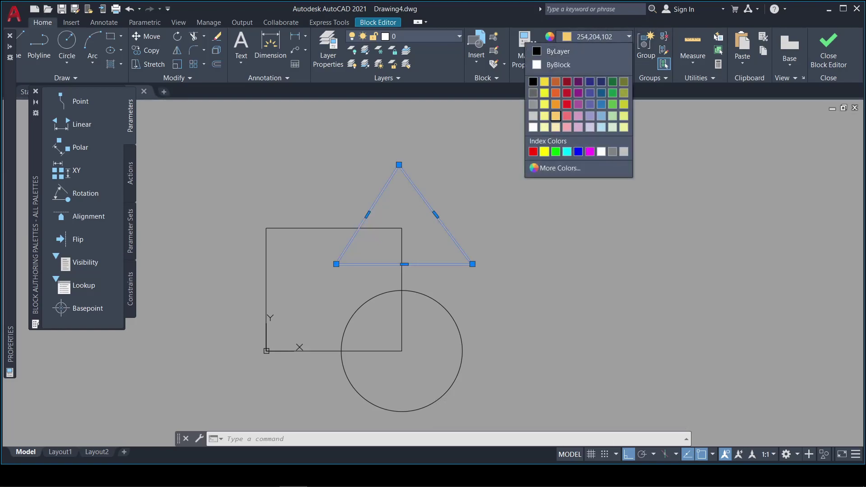
{"action": "left_click", "coordinate": [567, 152]}
{"action": "key", "text": "Escape"}
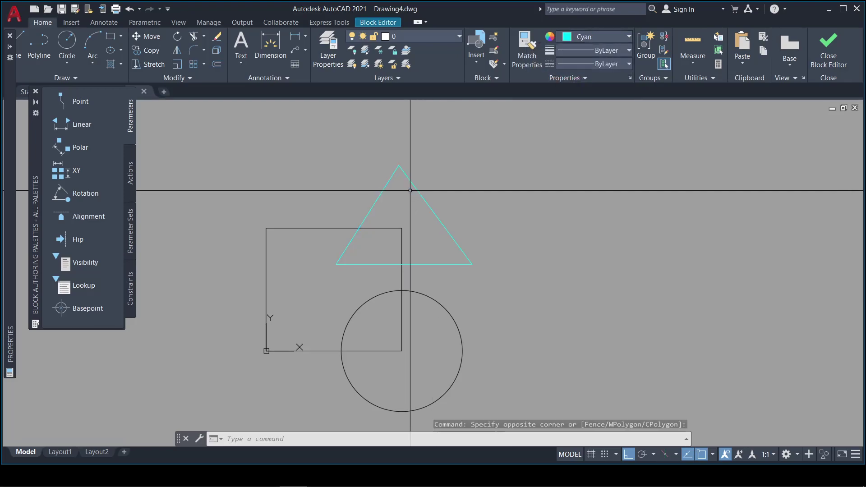
- Give the block's rectangle the HIDDEN dashed linetype
{"action": "left_click_drag", "start_coordinate": [306, 377], "coordinate": [280, 324]}
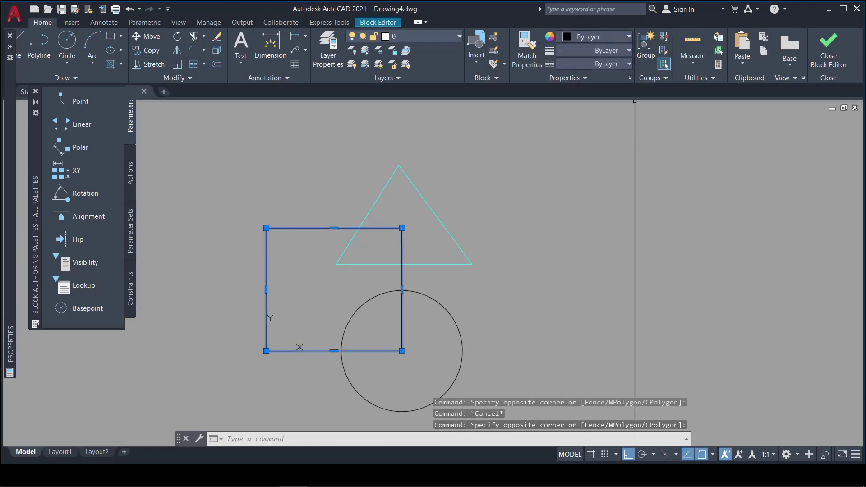
{"action": "left_click", "coordinate": [629, 64]}
{"action": "left_click", "coordinate": [594, 117]}
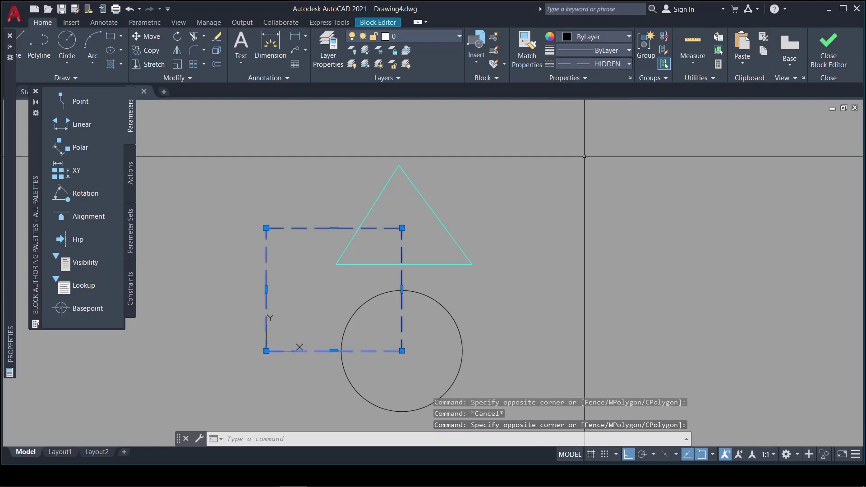
{"action": "key", "text": "Escape"}
- Colour the block's circle magenta and close the Block Editor
{"action": "left_click", "coordinate": [499, 346]}
{"action": "left_click", "coordinate": [435, 339]}
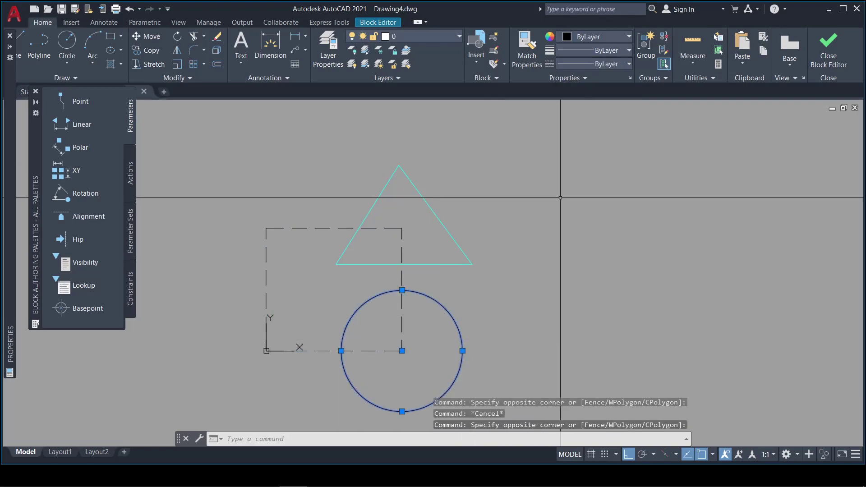
{"action": "left_click", "coordinate": [629, 36]}
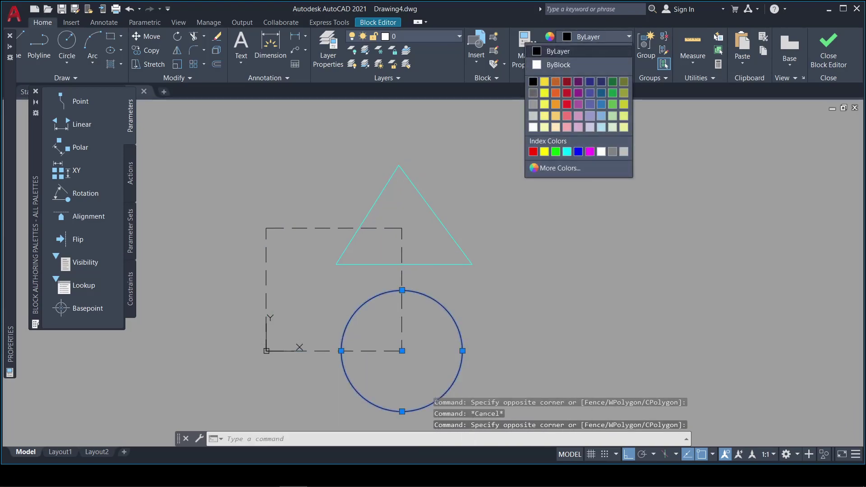
{"action": "left_click", "coordinate": [590, 151]}
{"action": "key", "text": "Escape"}
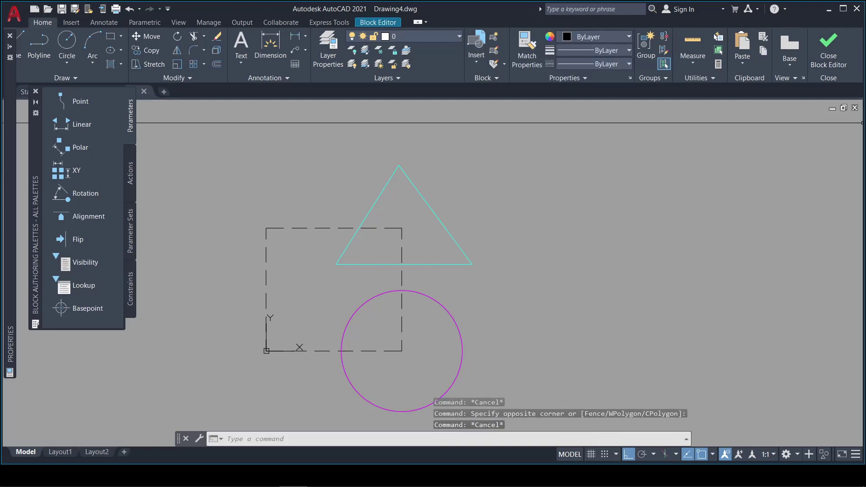
{"action": "left_click", "coordinate": [828, 50]}
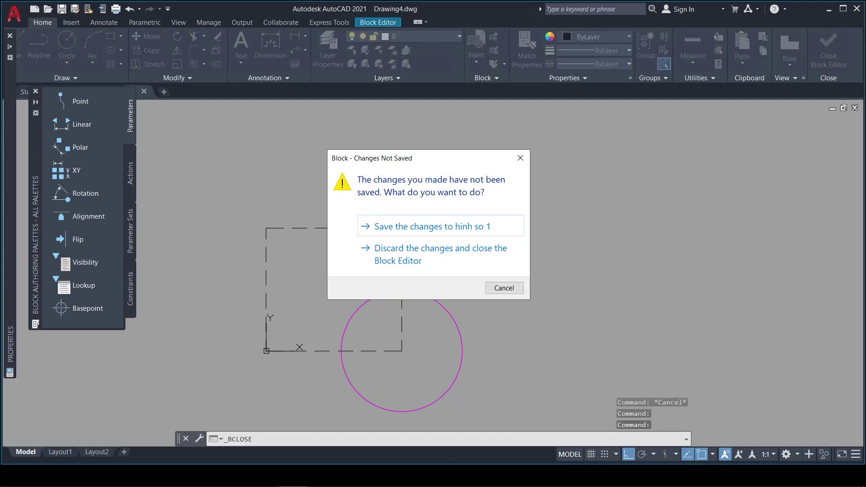
- Save the block edits to 'hinh so 1' and zoom around to check all three copies updated
{"action": "left_click", "coordinate": [424, 226]}
{"action": "scroll", "coordinate": [564, 235], "scroll_direction": "down", "scroll_amount": 2}
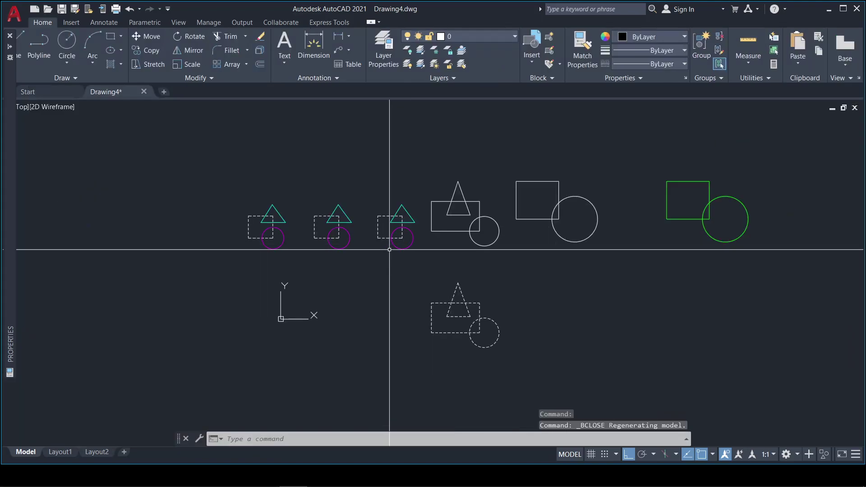
{"action": "scroll", "coordinate": [391, 229], "scroll_direction": "up", "scroll_amount": 4}
{"action": "scroll", "coordinate": [315, 246], "scroll_direction": "down", "scroll_amount": 4}
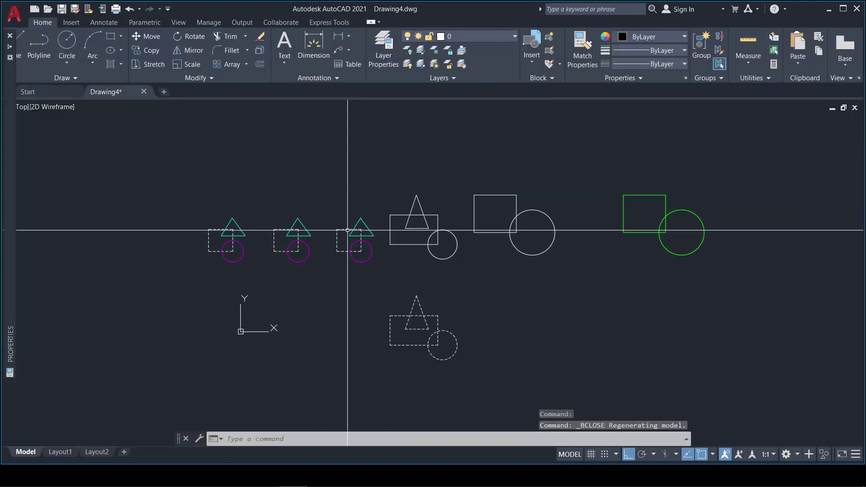
{"action": "scroll", "coordinate": [334, 230], "scroll_direction": "up", "scroll_amount": 2}
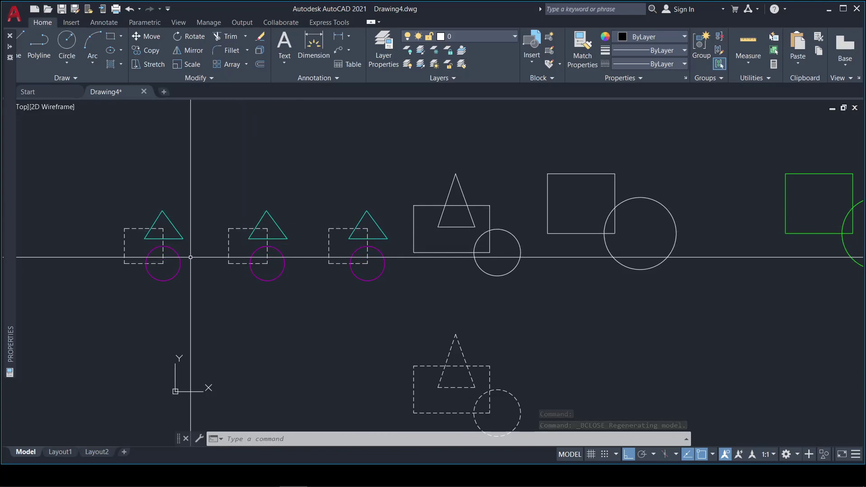
{"action": "scroll", "coordinate": [185, 262], "scroll_direction": "down", "scroll_amount": 2}
{"action": "scroll", "coordinate": [316, 228], "scroll_direction": "up", "scroll_amount": 2}
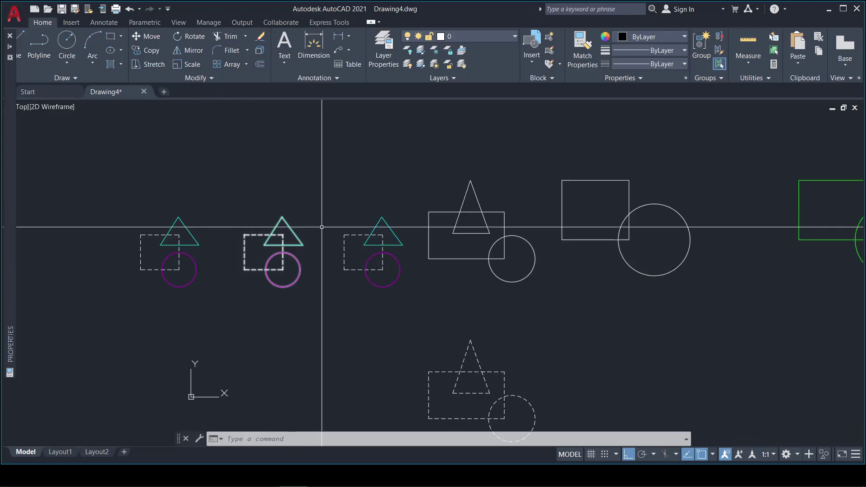
{"action": "scroll", "coordinate": [212, 209], "scroll_direction": "down", "scroll_amount": 2}
{"action": "scroll", "coordinate": [328, 198], "scroll_direction": "up", "scroll_amount": 2}
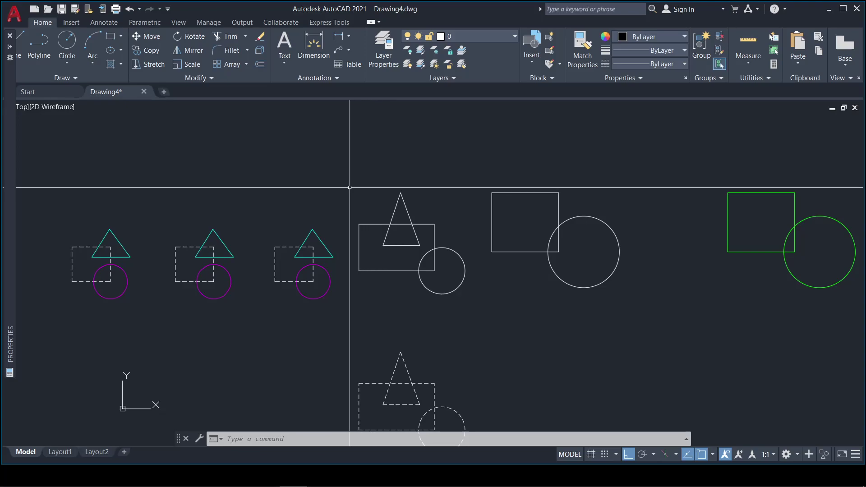
{"action": "scroll", "coordinate": [344, 209], "scroll_direction": "down", "scroll_amount": 2}
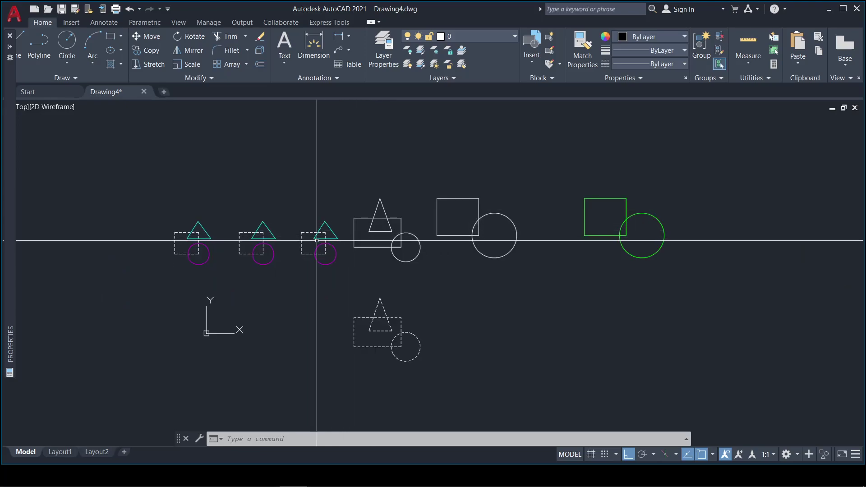
{"action": "scroll", "coordinate": [316, 240], "scroll_direction": "up", "scroll_amount": 2}
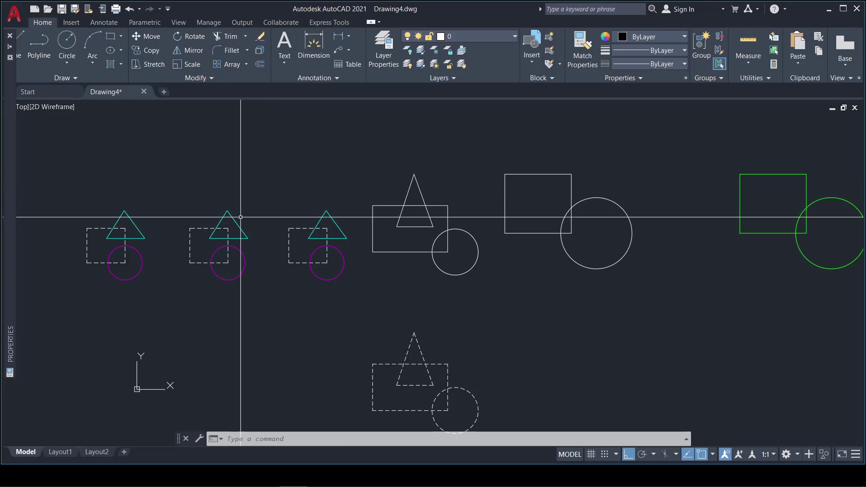
{"action": "scroll", "coordinate": [188, 200], "scroll_direction": "down", "scroll_amount": 1}
{"action": "scroll", "coordinate": [294, 242], "scroll_direction": "down", "scroll_amount": 3}
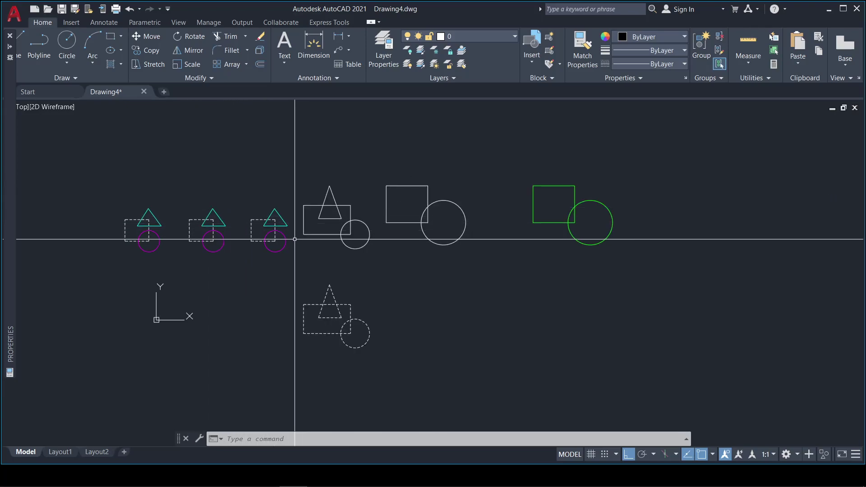
{"action": "scroll", "coordinate": [279, 228], "scroll_direction": "up", "scroll_amount": 3}
{"action": "scroll", "coordinate": [378, 219], "scroll_direction": "up", "scroll_amount": 1}
{"action": "scroll", "coordinate": [412, 226], "scroll_direction": "down", "scroll_amount": 2}
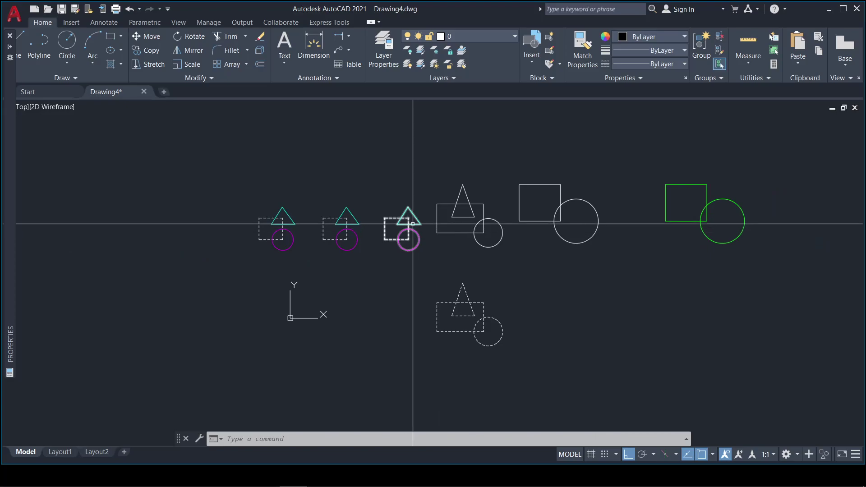
{"action": "scroll", "coordinate": [441, 207], "scroll_direction": "up", "scroll_amount": 3}
{"action": "scroll", "coordinate": [286, 224], "scroll_direction": "down", "scroll_amount": 1}
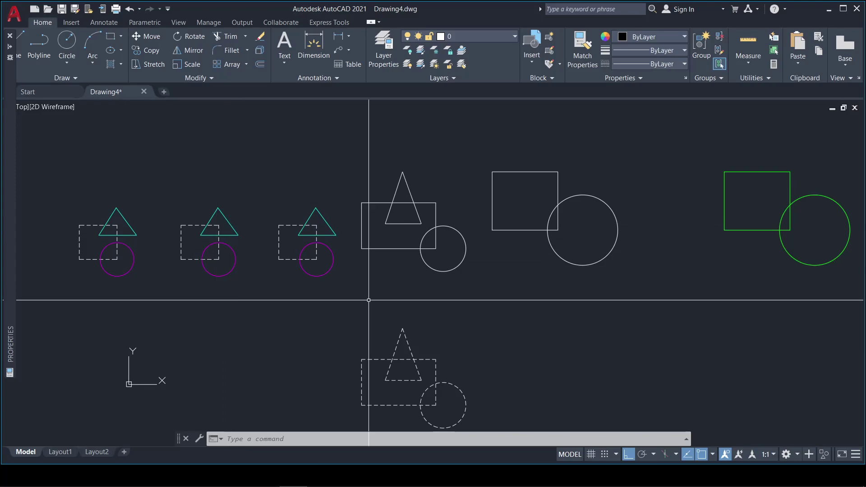
{"action": "scroll", "coordinate": [257, 244], "scroll_direction": "down", "scroll_amount": 2}
{"action": "scroll", "coordinate": [415, 244], "scroll_direction": "up", "scroll_amount": 2}
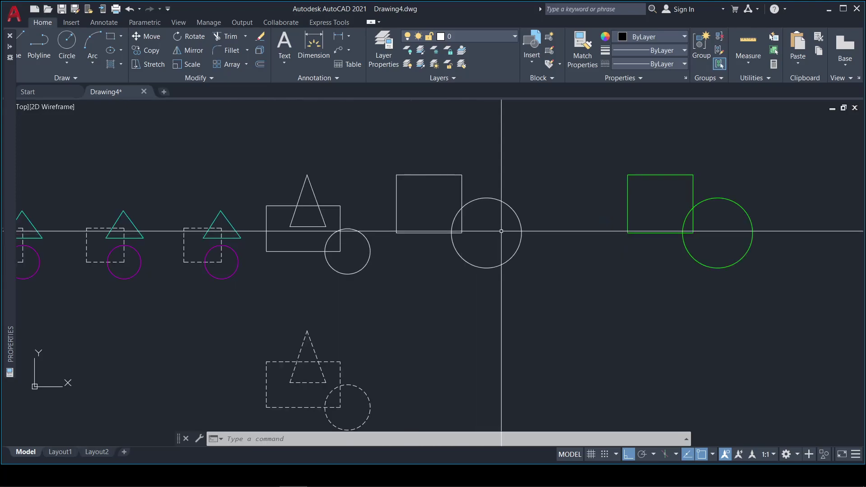
{"action": "scroll", "coordinate": [401, 269], "scroll_direction": "down", "scroll_amount": 2}
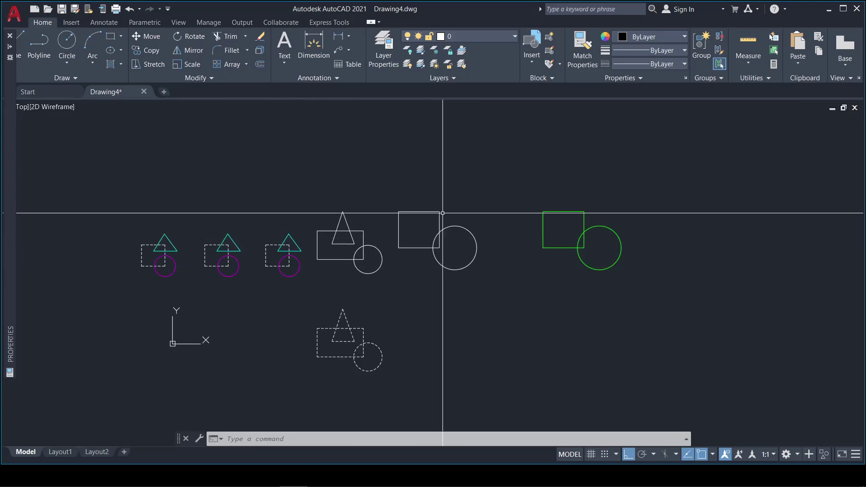
{"action": "scroll", "coordinate": [451, 205], "scroll_direction": "up", "scroll_amount": 2}
{"action": "scroll", "coordinate": [463, 209], "scroll_direction": "up", "scroll_amount": 2}
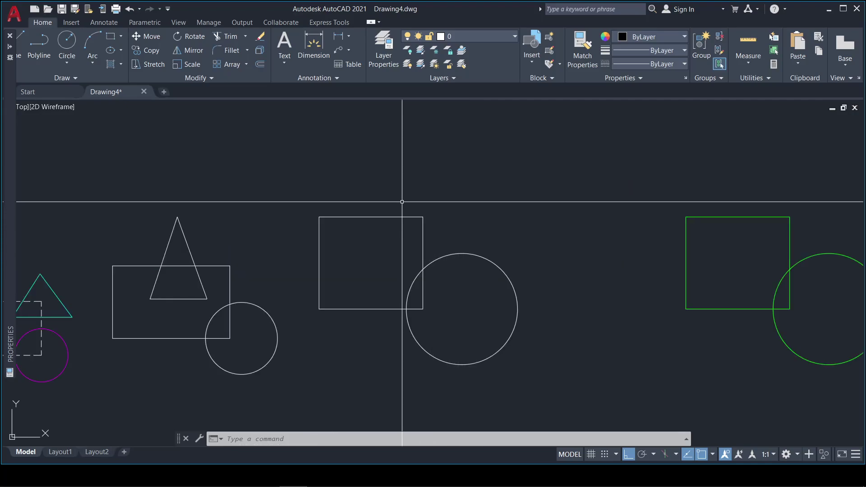
{"action": "scroll", "coordinate": [398, 214], "scroll_direction": "down", "scroll_amount": 2}
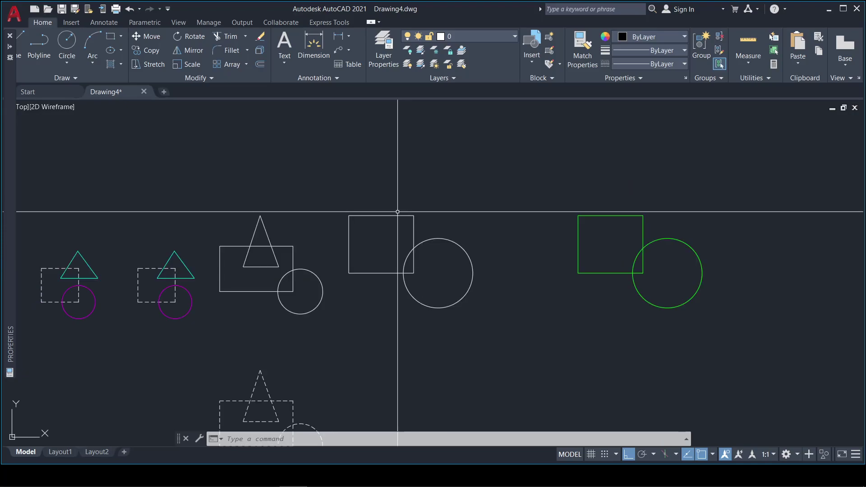
{"action": "scroll", "coordinate": [408, 222], "scroll_direction": "down", "scroll_amount": 2}
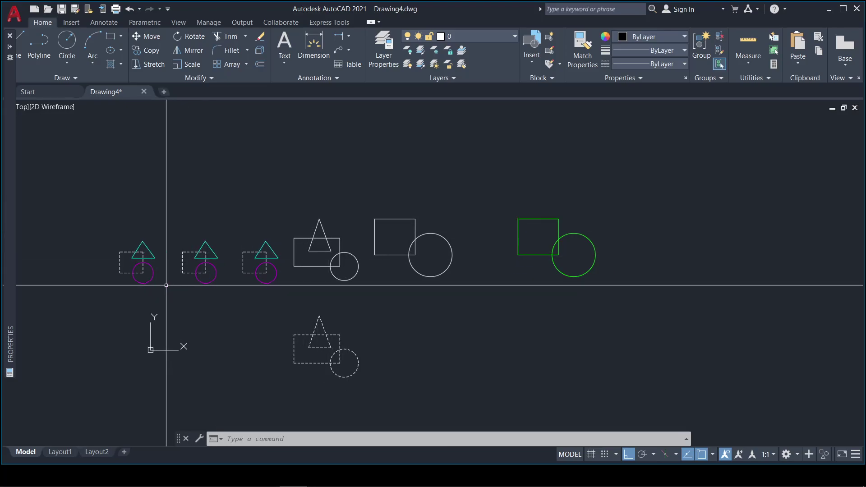
{"action": "scroll", "coordinate": [139, 274], "scroll_direction": "up", "scroll_amount": 2}
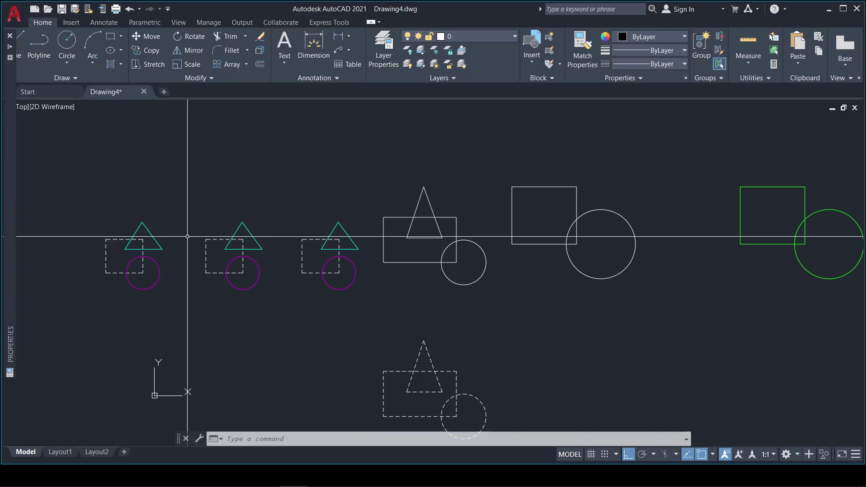
{"action": "scroll", "coordinate": [187, 236], "scroll_direction": "down", "scroll_amount": 2}
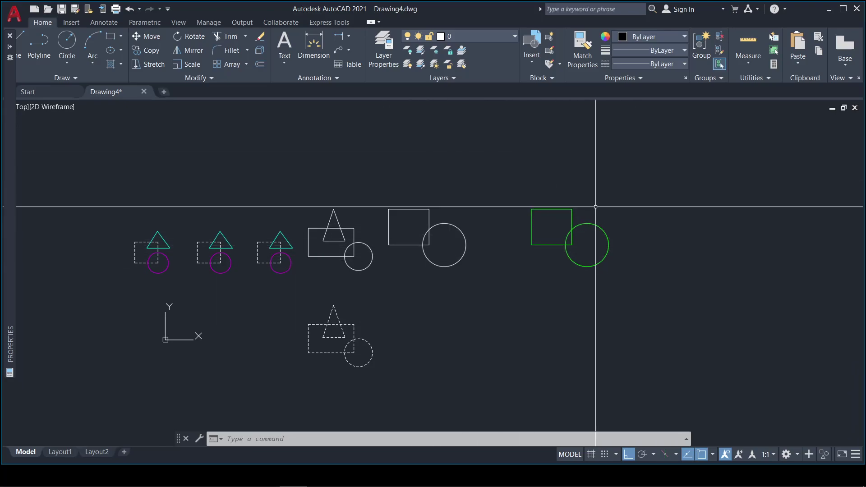
{"action": "middle_click_drag", "start_coordinate": [454, 244], "coordinate": [519, 240]}
{"action": "scroll", "coordinate": [336, 293], "scroll_direction": "up", "scroll_amount": 2}
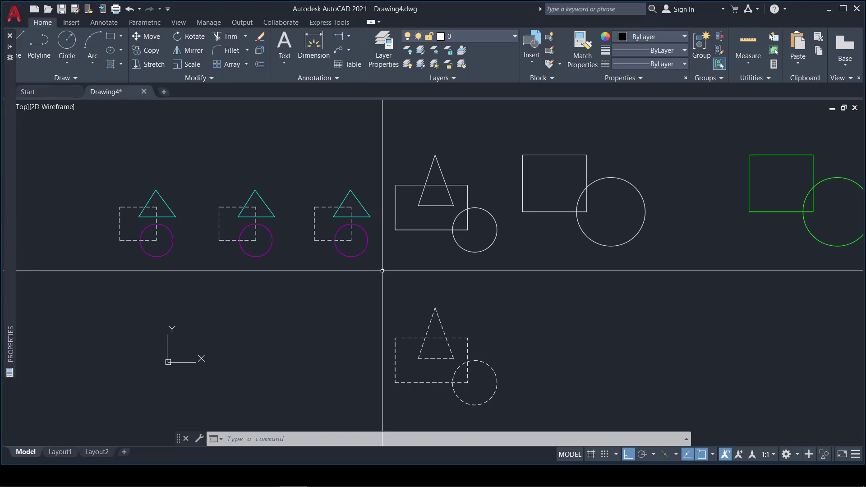
{"action": "scroll", "coordinate": [213, 290], "scroll_direction": "down", "scroll_amount": 2}
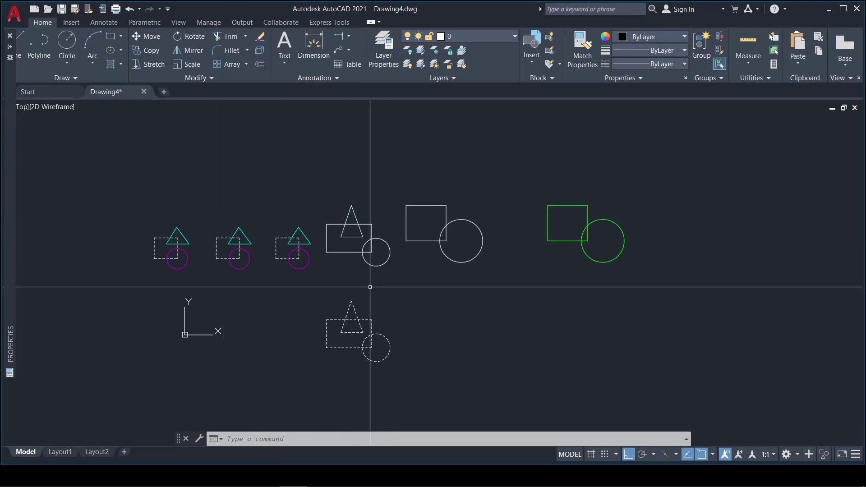
{"action": "scroll", "coordinate": [371, 290], "scroll_direction": "up", "scroll_amount": 2}
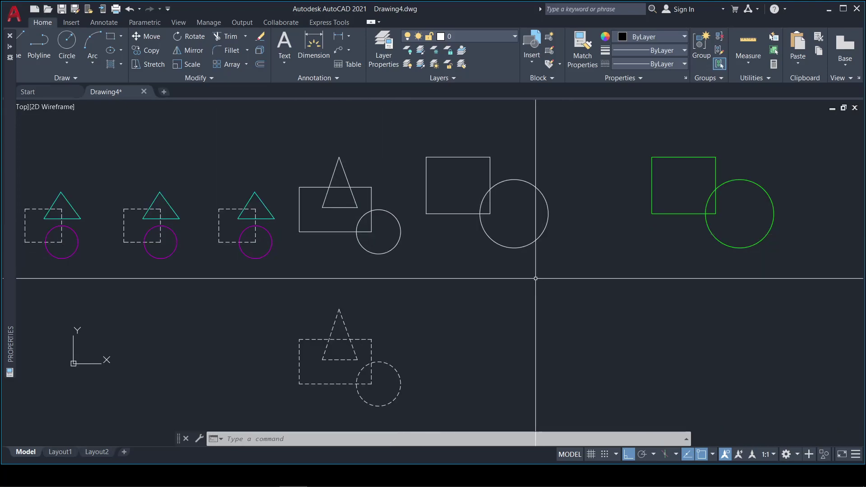